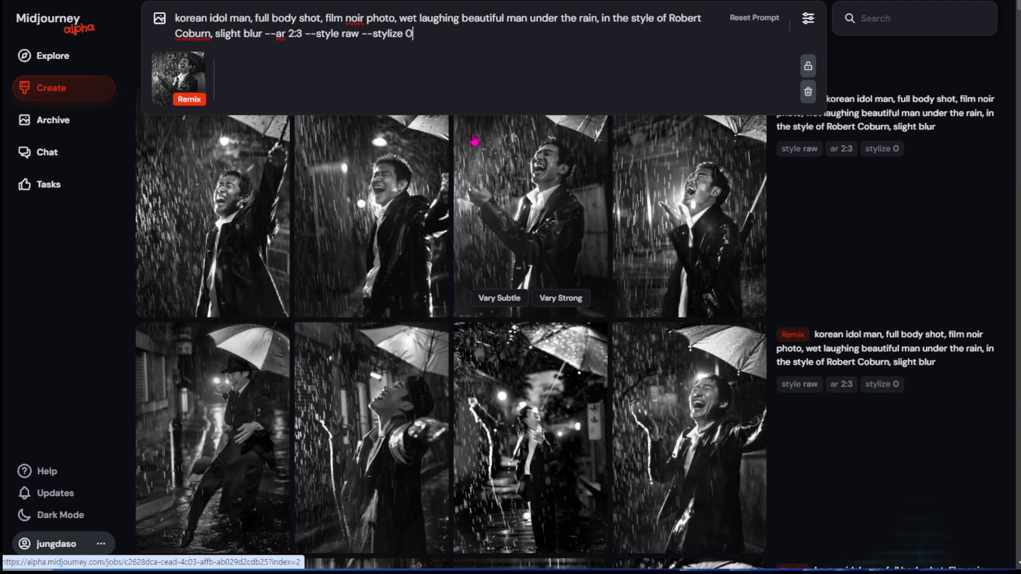
# Clear the whole prompt text and remove the attached remix image from the prompt bar.
pyautogui.moveTo(418, 37); pyautogui.dragTo(172, 25)
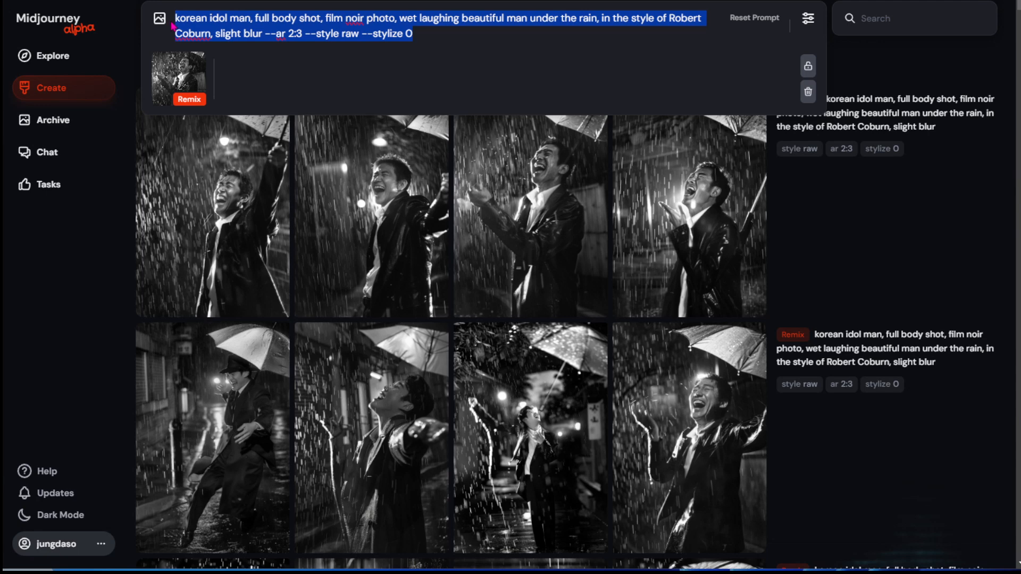
pyautogui.press('BackSpace')
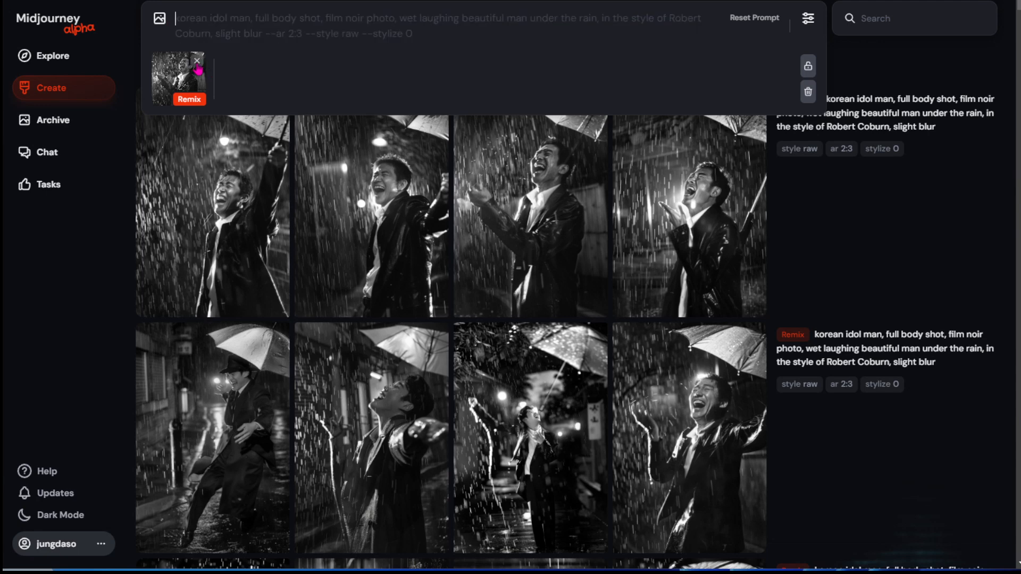
pyautogui.click(199, 59)
# Open the fourth variation of the laughing man for reframing and stretch the canvas to the tallest portrait ratio.
pyautogui.click(666, 251)
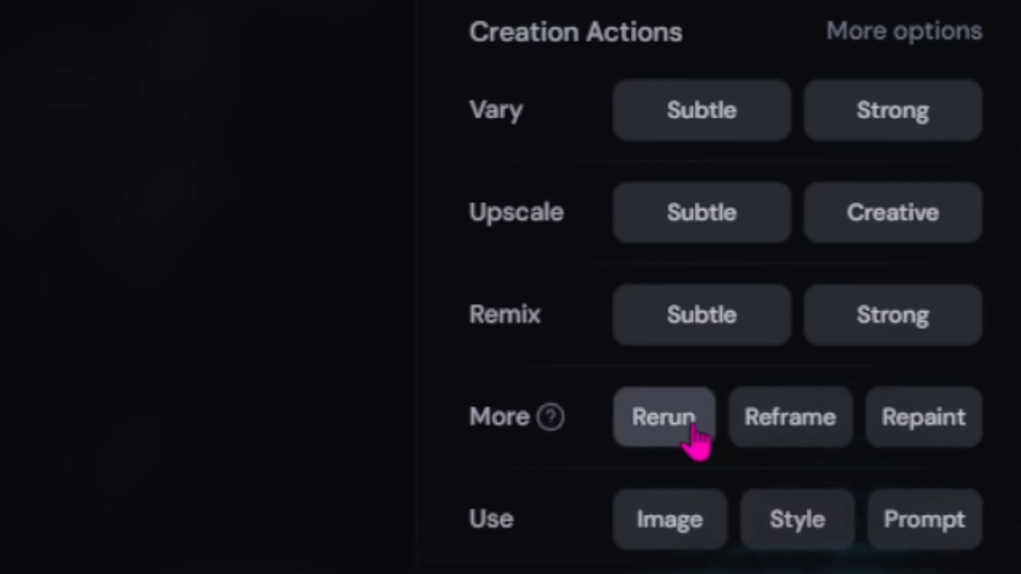
pyautogui.click(677, 434)
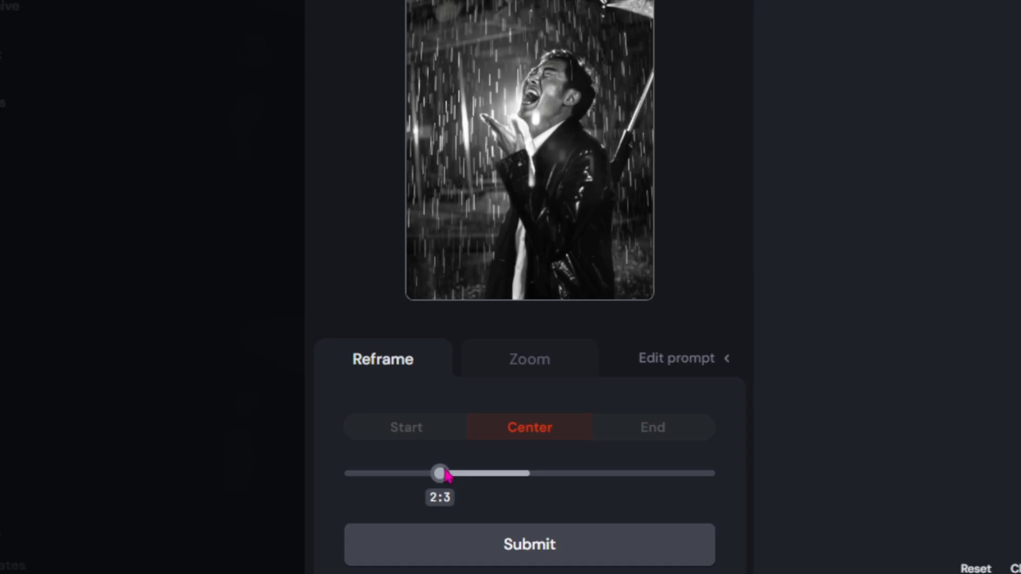
pyautogui.moveTo(440, 471); pyautogui.dragTo(482, 464)
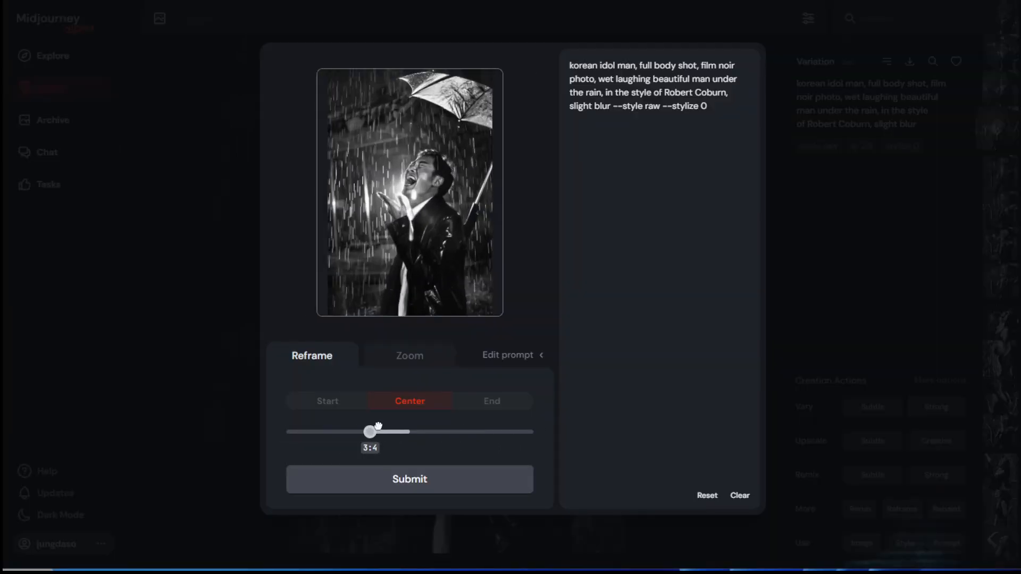
pyautogui.moveTo(378, 425); pyautogui.dragTo(340, 430)
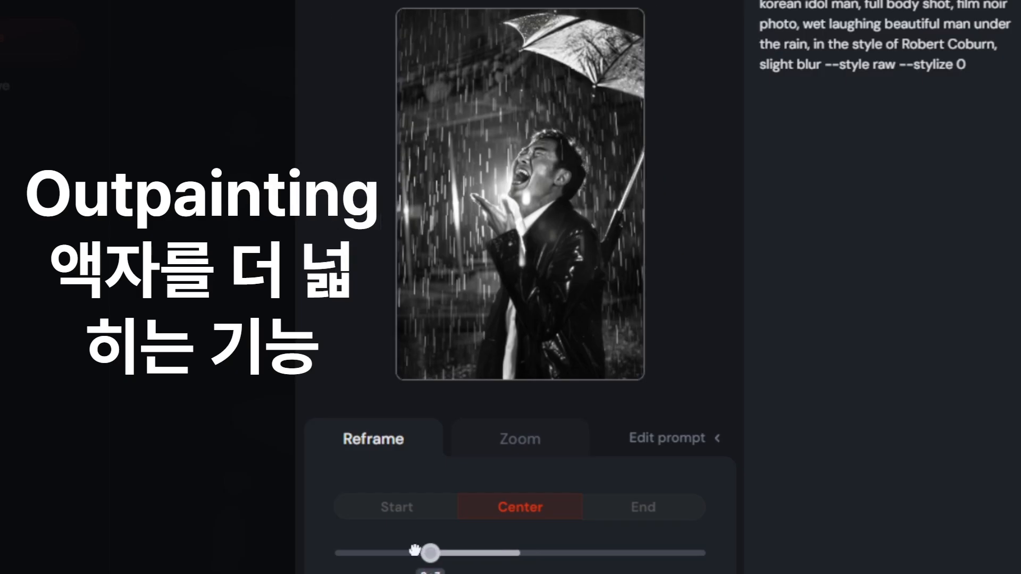
pyautogui.moveTo(414, 550); pyautogui.dragTo(340, 553)
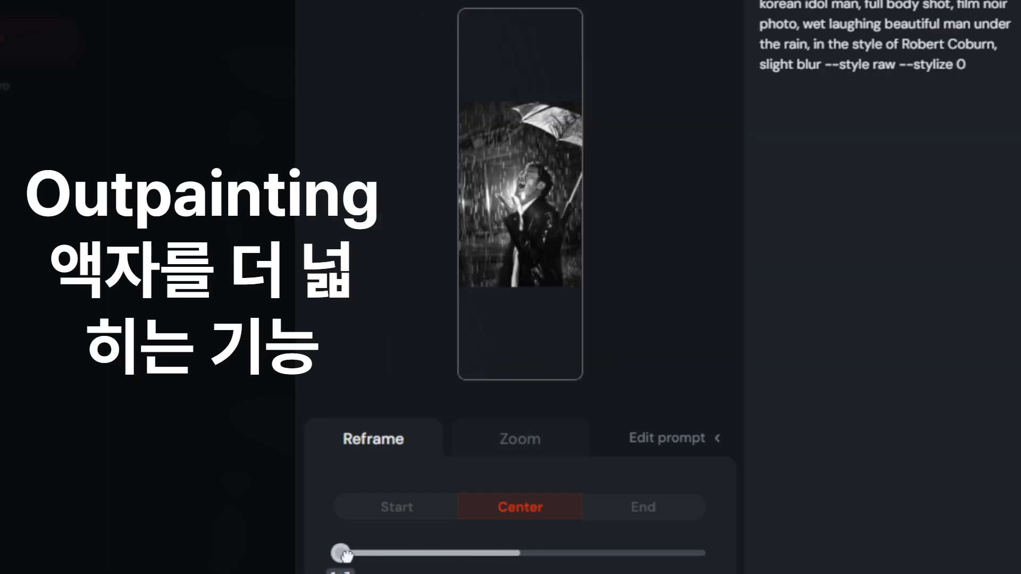
# Try the Start and End placements of the image within the tall frame and return it to Center.
pyautogui.click(407, 511)
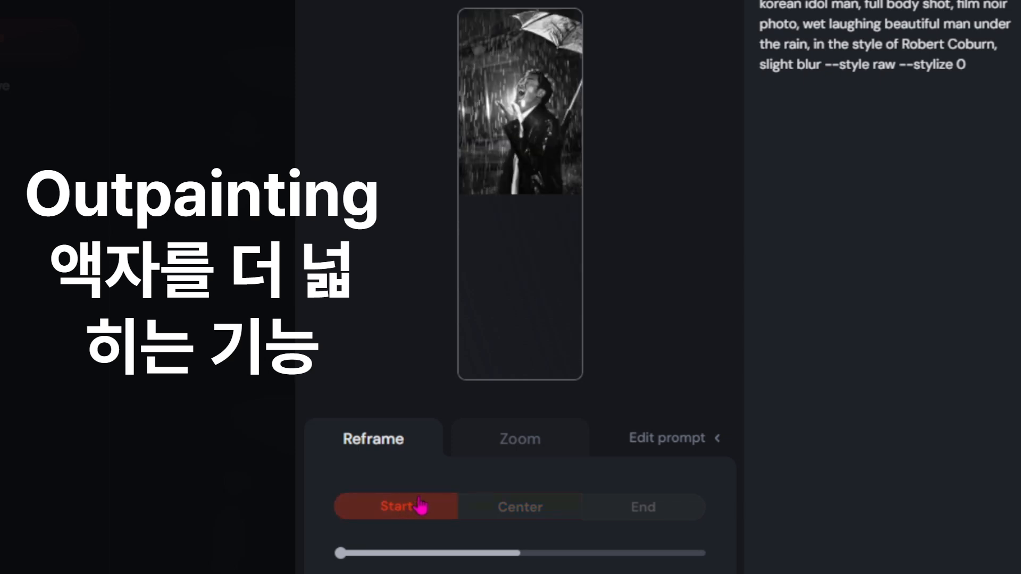
pyautogui.click(641, 510)
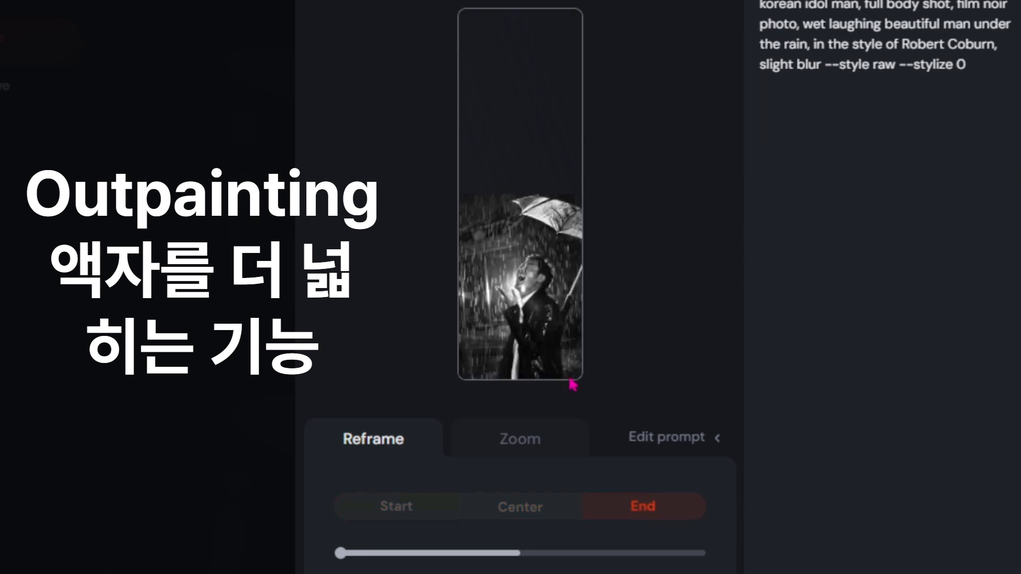
pyautogui.click(530, 517)
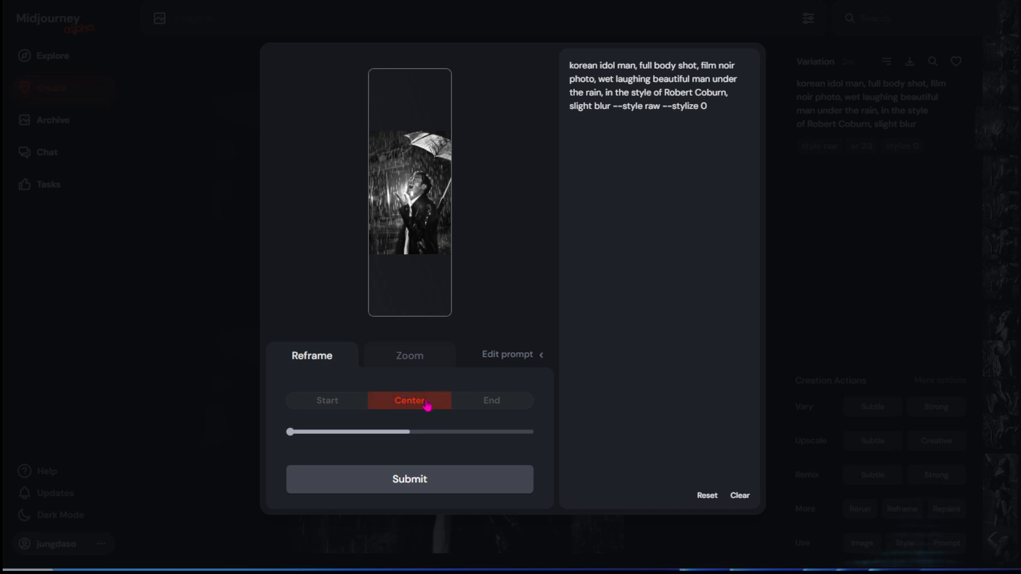
# Switch to Zoom outpainting, try 2x, set 1.1x, and hide and reshow the prompt editor.
pyautogui.click(410, 356)
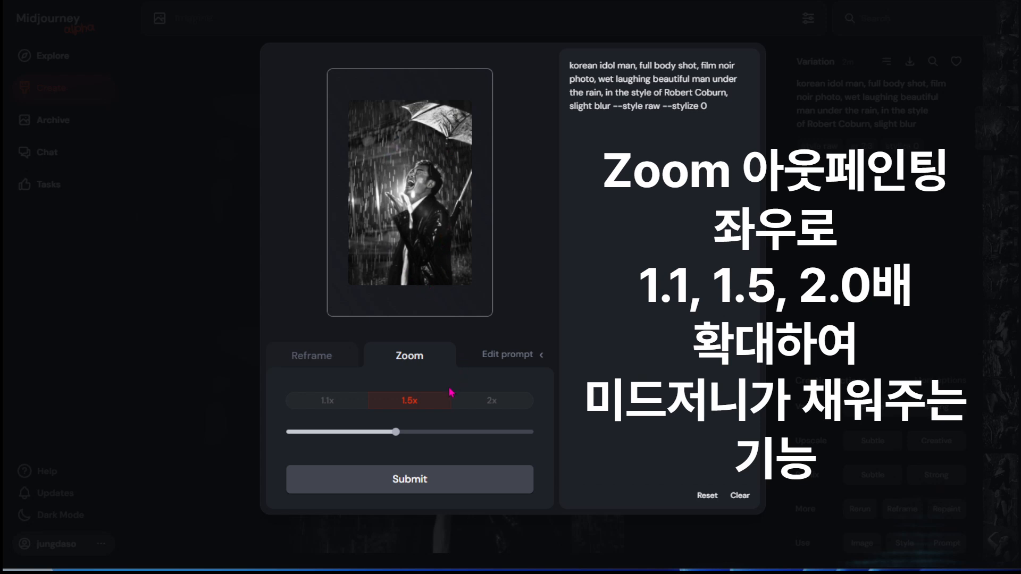
pyautogui.click(476, 407)
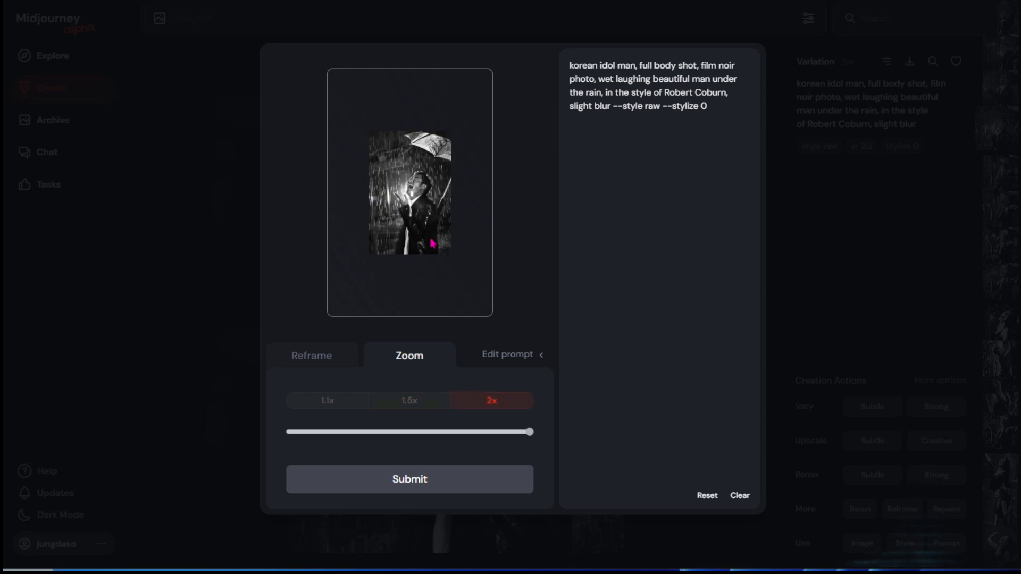
pyautogui.click(340, 410)
pyautogui.click(508, 355)
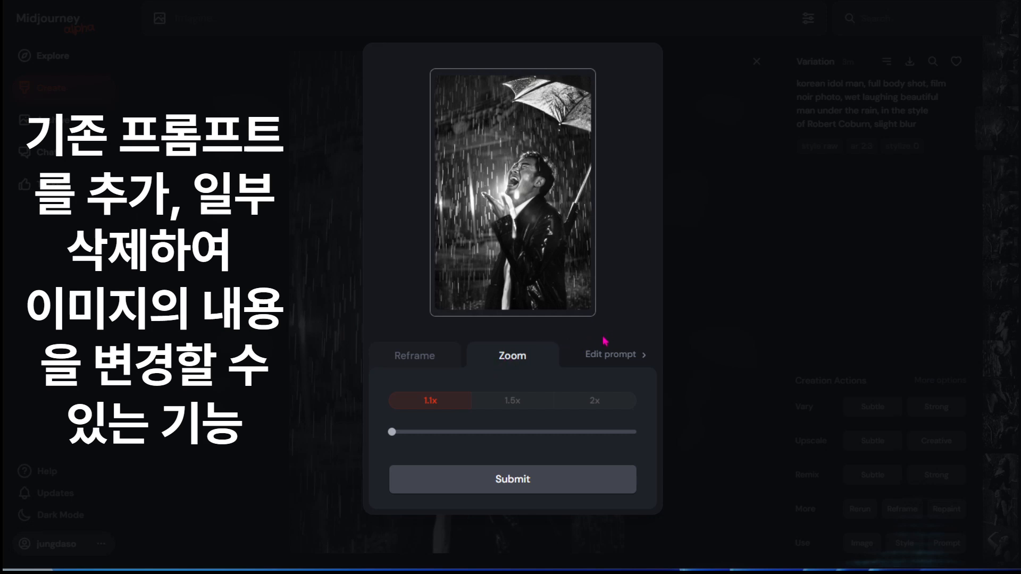
pyautogui.click(591, 356)
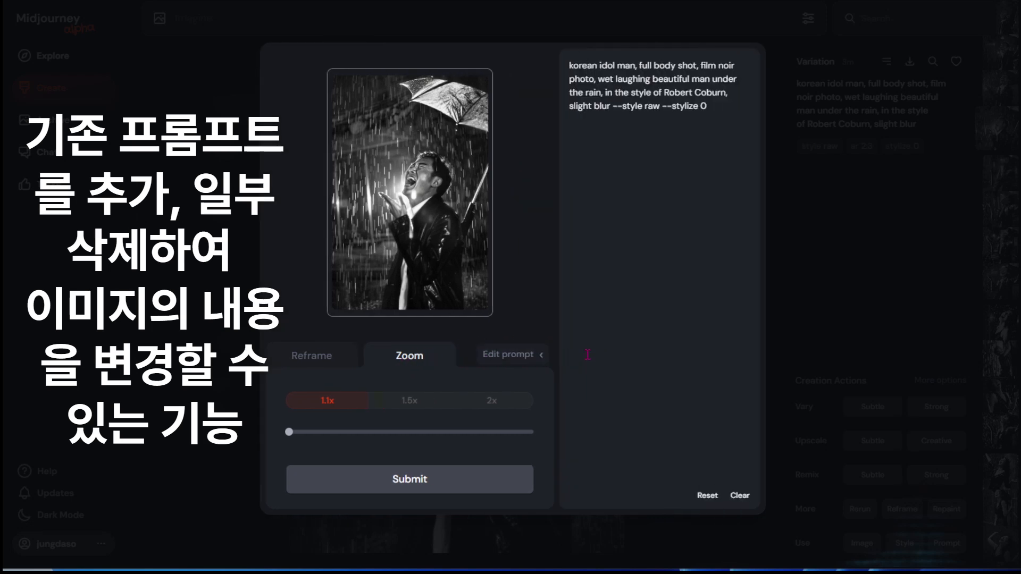
# Change both occurrences of "man" to "woman" in the outpainting prompt.
pyautogui.click(619, 66)
pyautogui.write('wo')
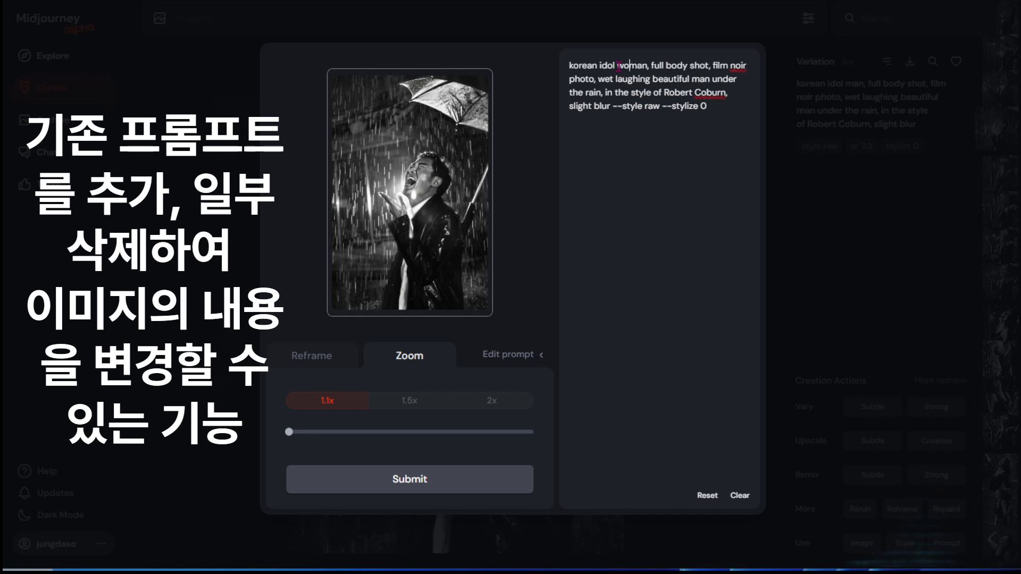
pyautogui.moveTo(690, 86); pyautogui.dragTo(692, 86)
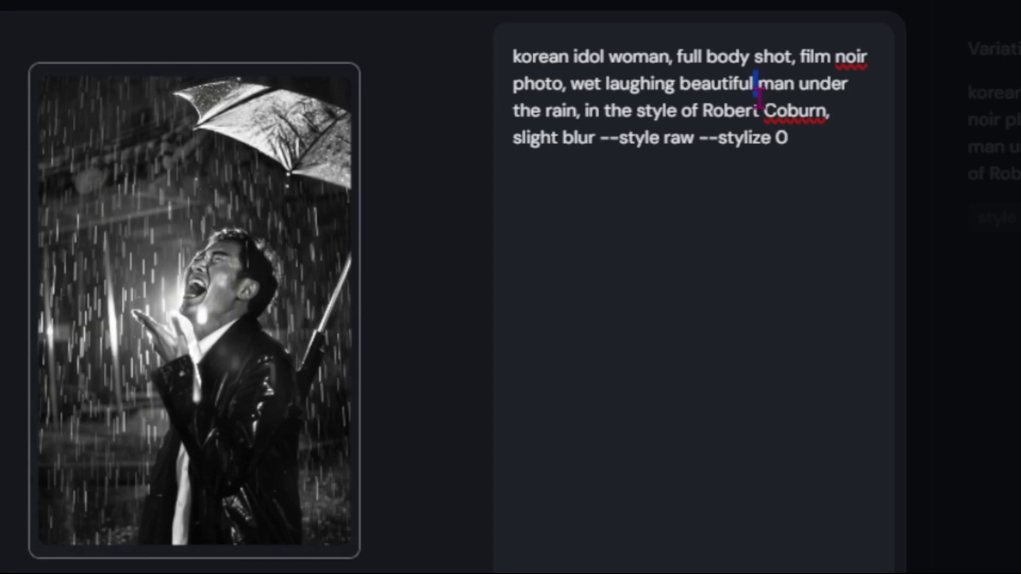
pyautogui.click(759, 86)
pyautogui.write('wo')
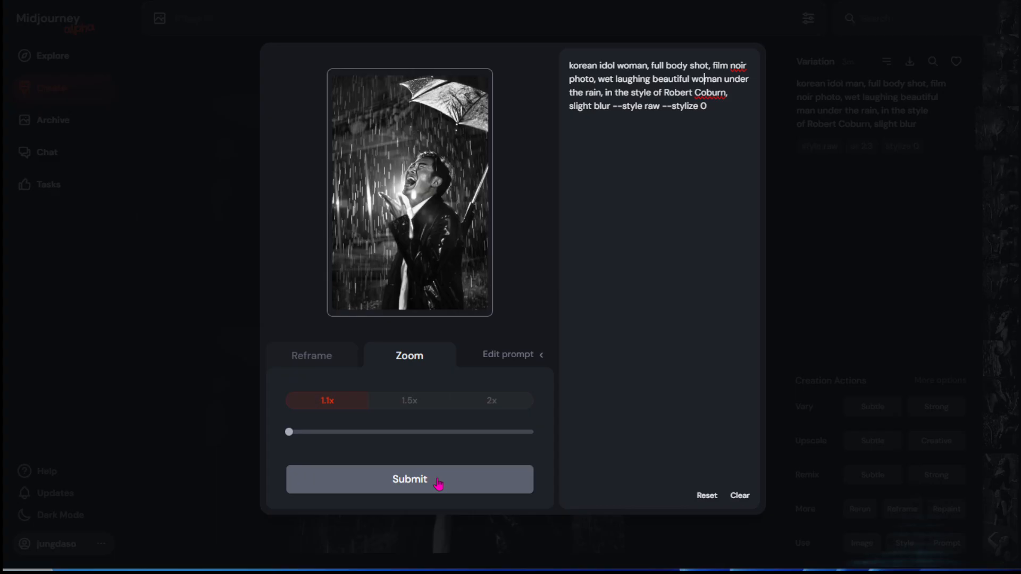
pyautogui.click(439, 483)
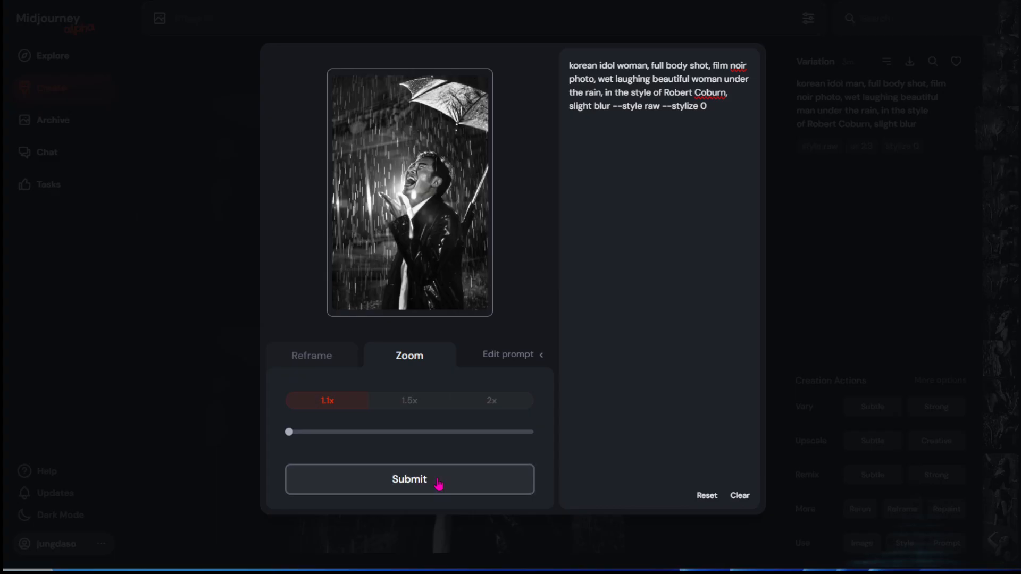
# Set the zoom to 2x, add "moon, " at the start of the prompt, and submit the outpainting.
pyautogui.click(490, 401)
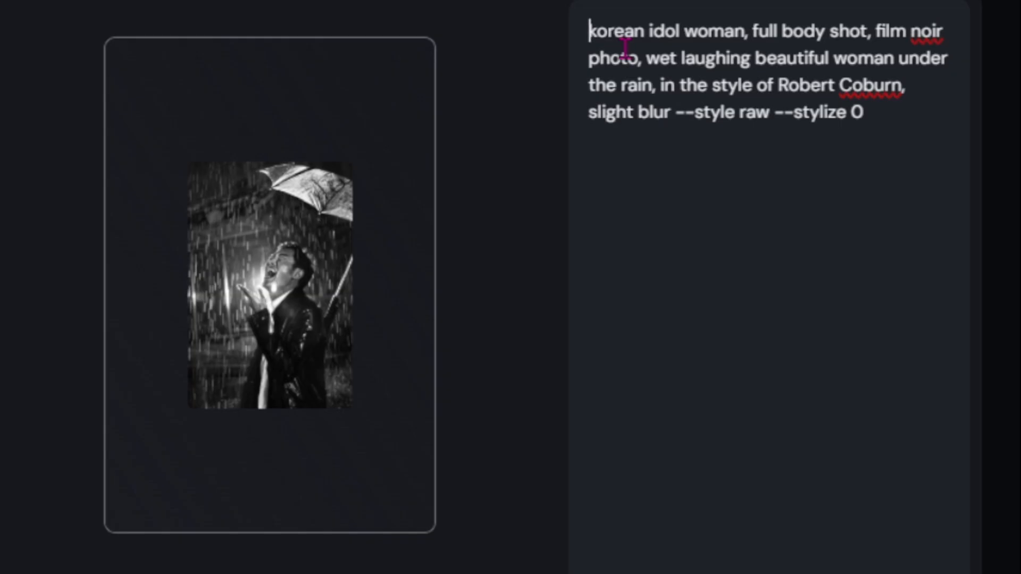
pyautogui.write('moon,')
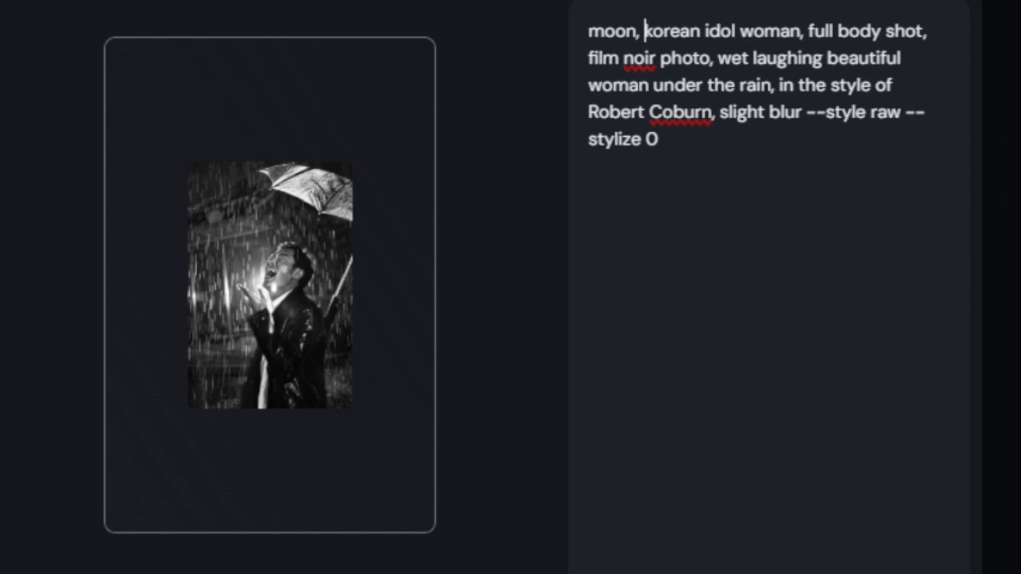
pyautogui.press('Return')
pyautogui.click(1000, 13)
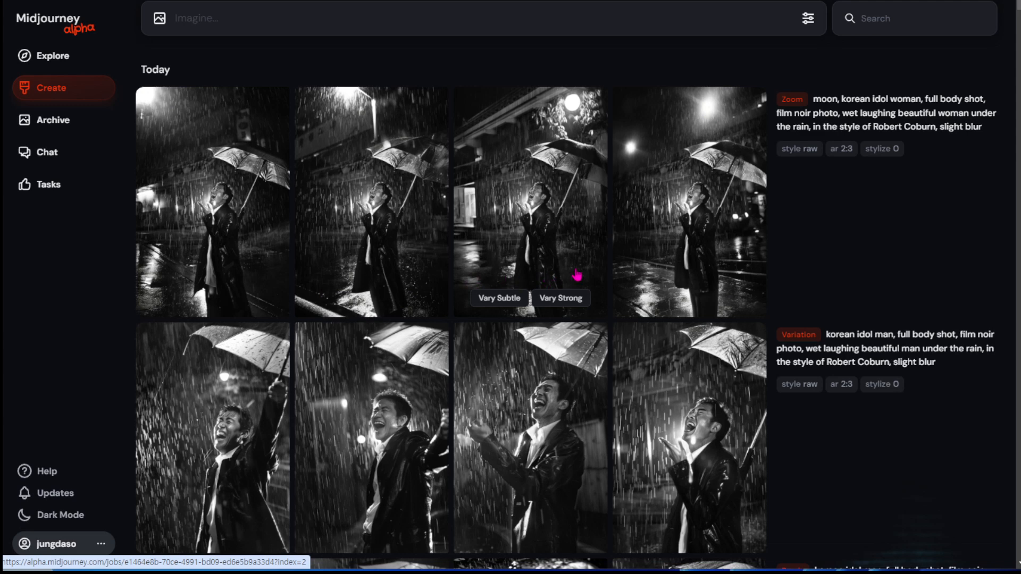
# View the fourth moon zoom result, and open the reframe dialog for the original fourth variation of the man.
pyautogui.click(711, 233)
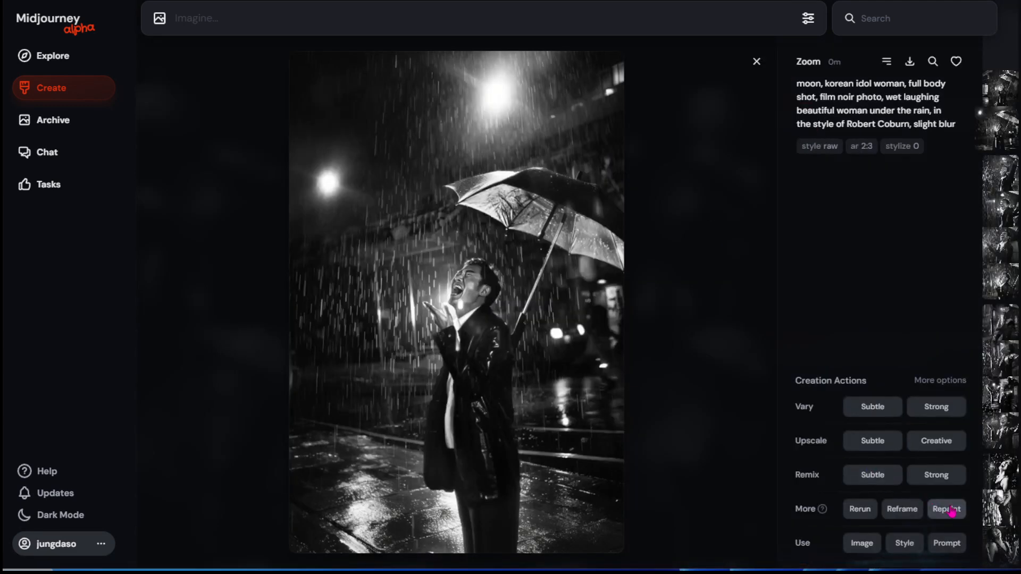
pyautogui.click(658, 423)
pyautogui.click(658, 424)
pyautogui.click(901, 510)
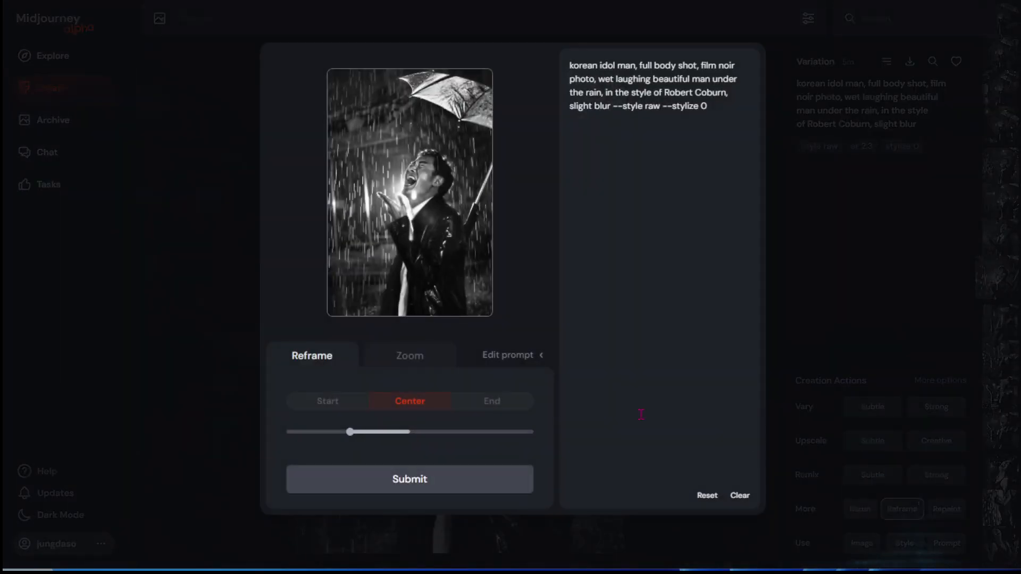
# Review the Zoom options, hide and reshow the prompt editor, and return to the Reframe settings.
pyautogui.click(414, 359)
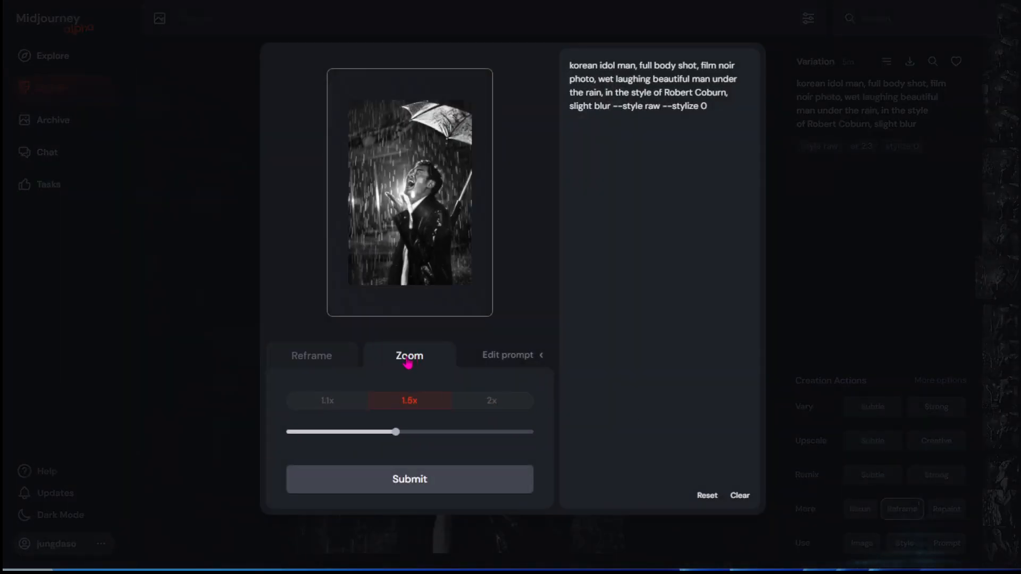
pyautogui.click(511, 357)
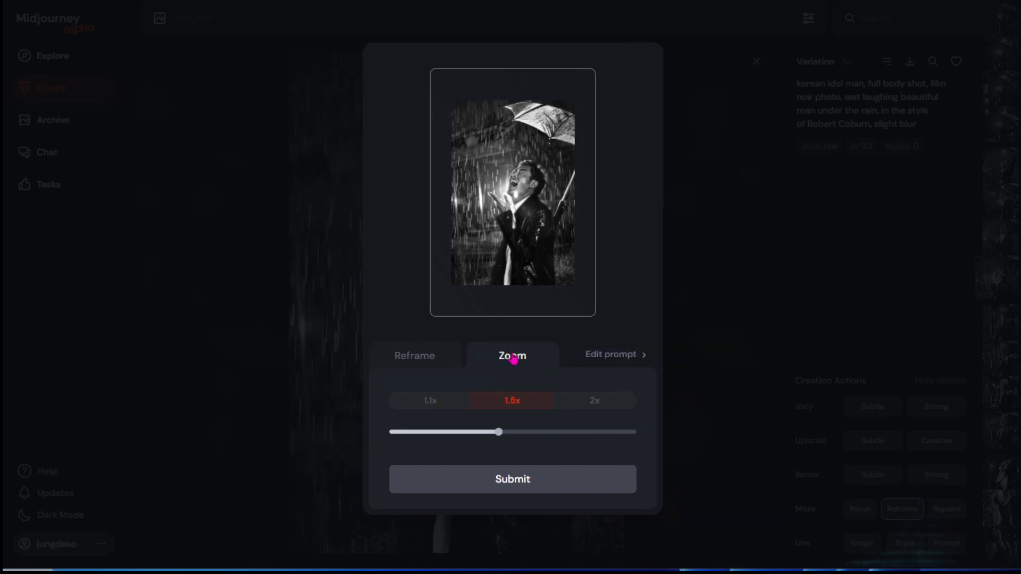
pyautogui.click(601, 356)
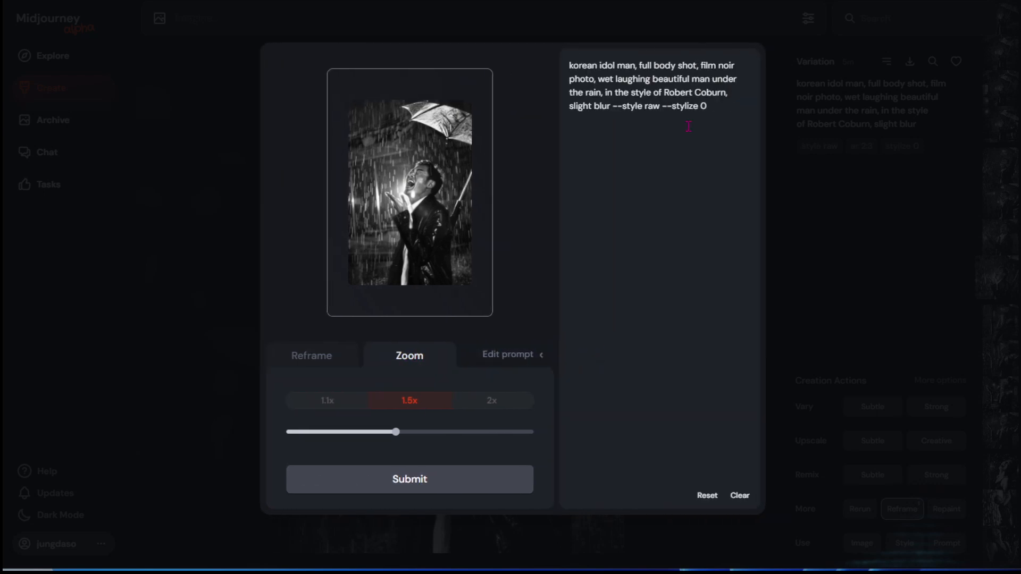
pyautogui.click(320, 360)
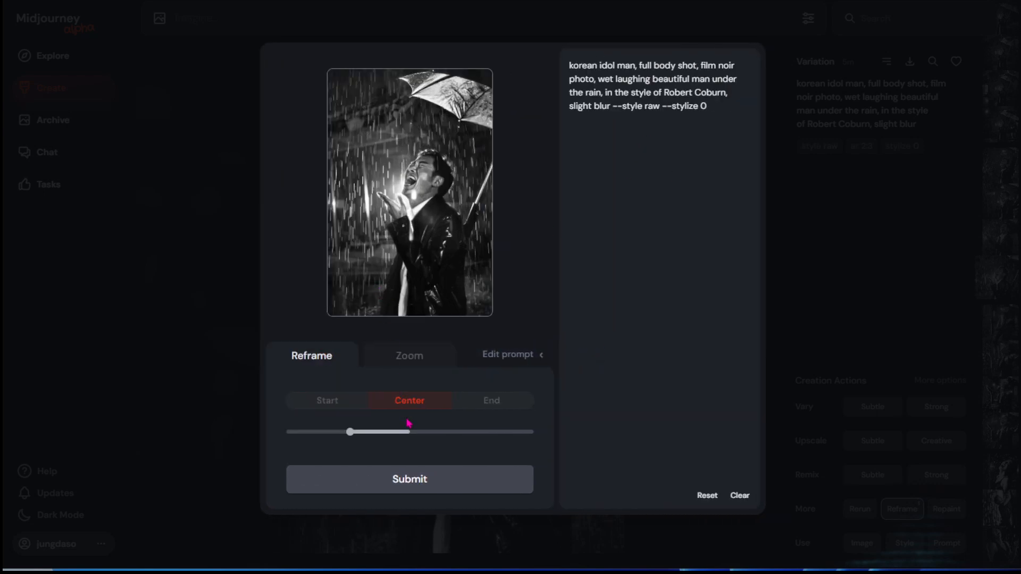
# Widen the centered frame to 3:2, replace the prompt description with "car and woman", and submit the reframe.
pyautogui.moveTo(353, 432); pyautogui.dragTo(464, 447)
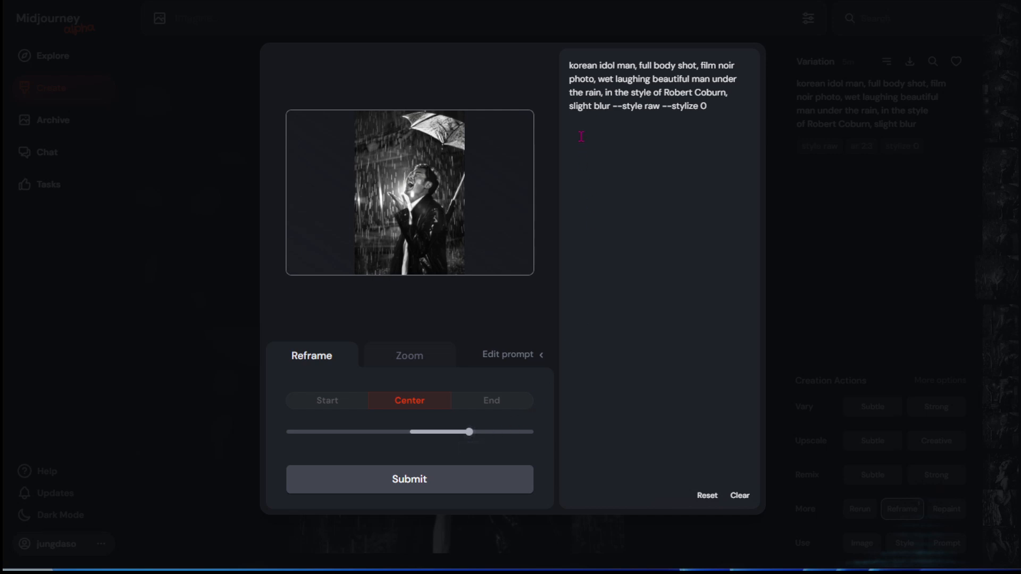
pyautogui.moveTo(570, 65); pyautogui.dragTo(612, 106)
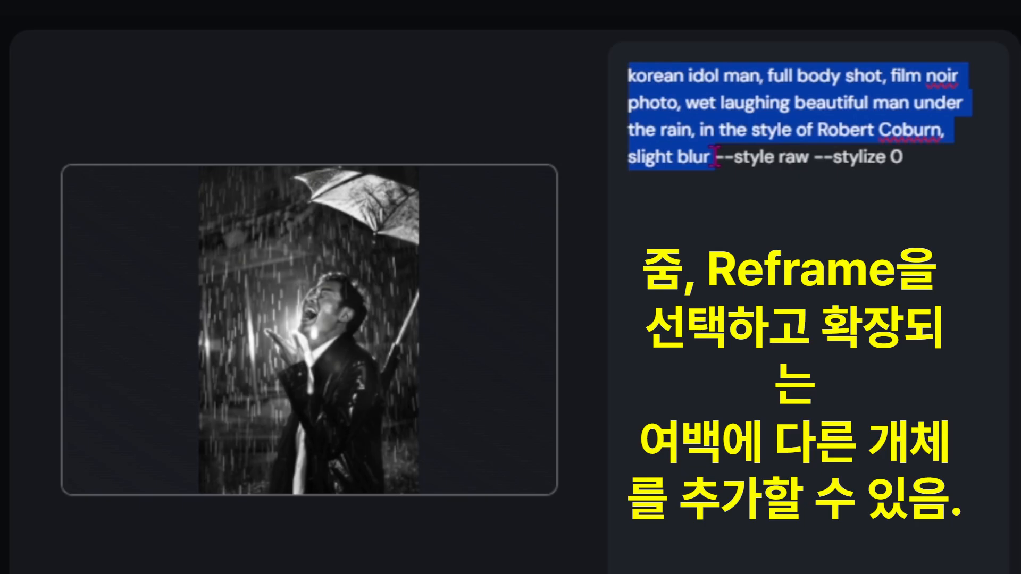
pyautogui.press('BackSpace')
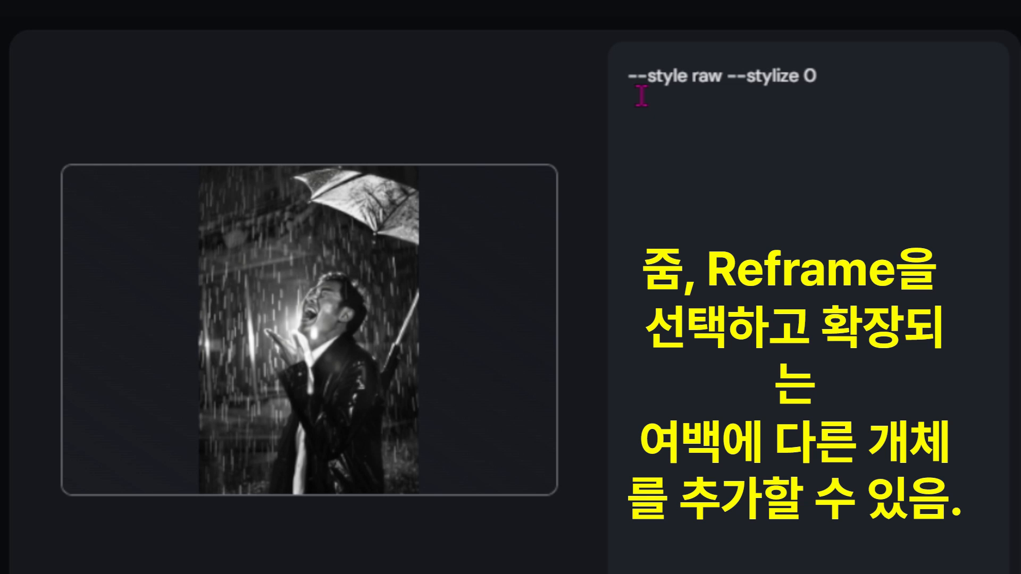
pyautogui.write('car an')
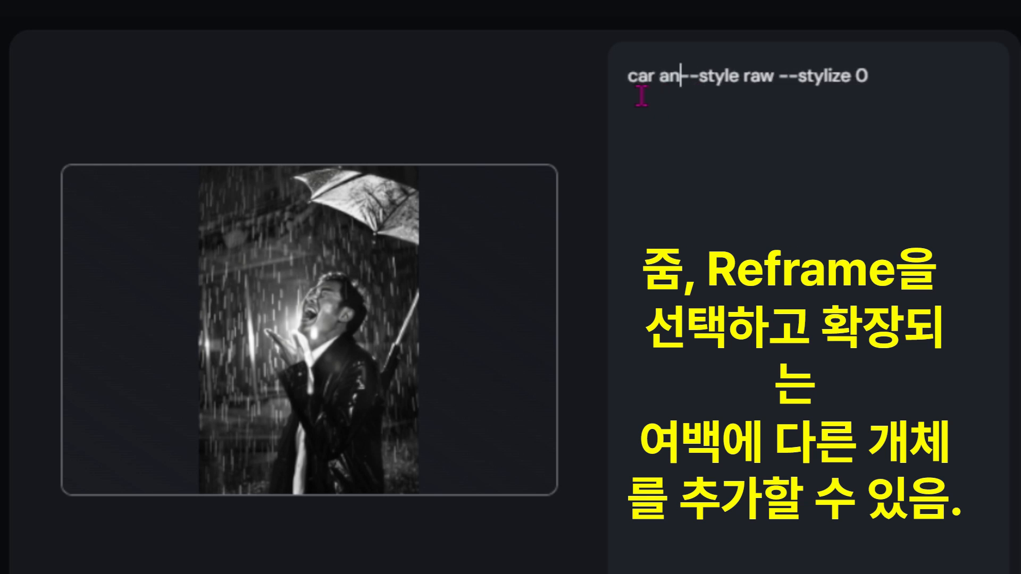
pyautogui.write('d woman')
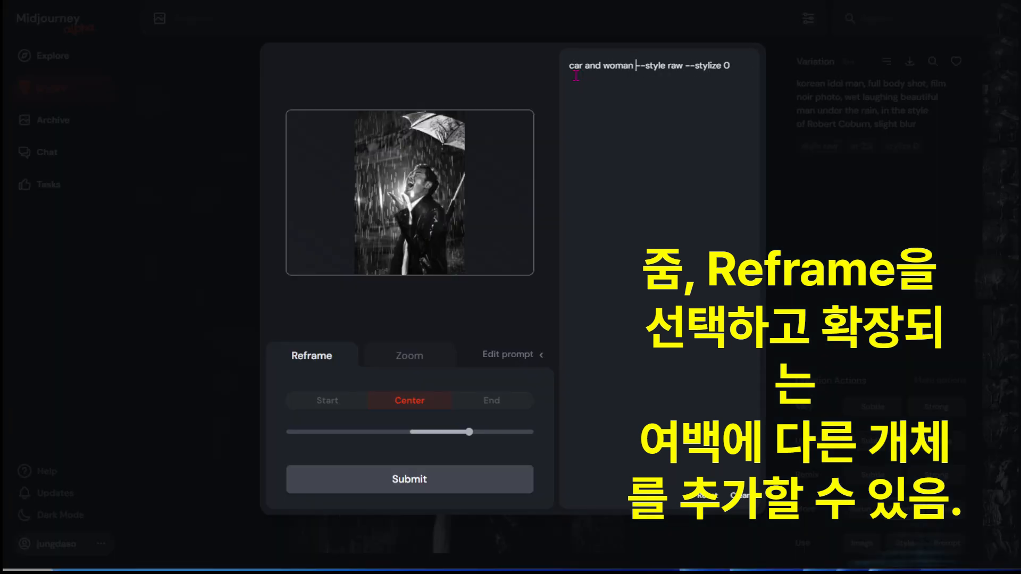
pyautogui.click(424, 482)
pyautogui.click(759, 72)
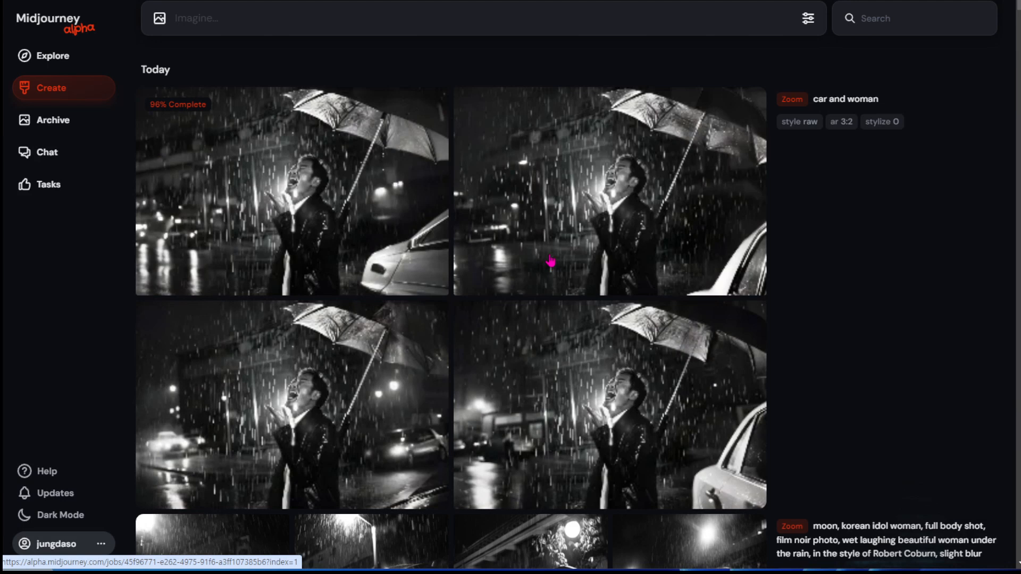
pyautogui.moveTo(551, 261)
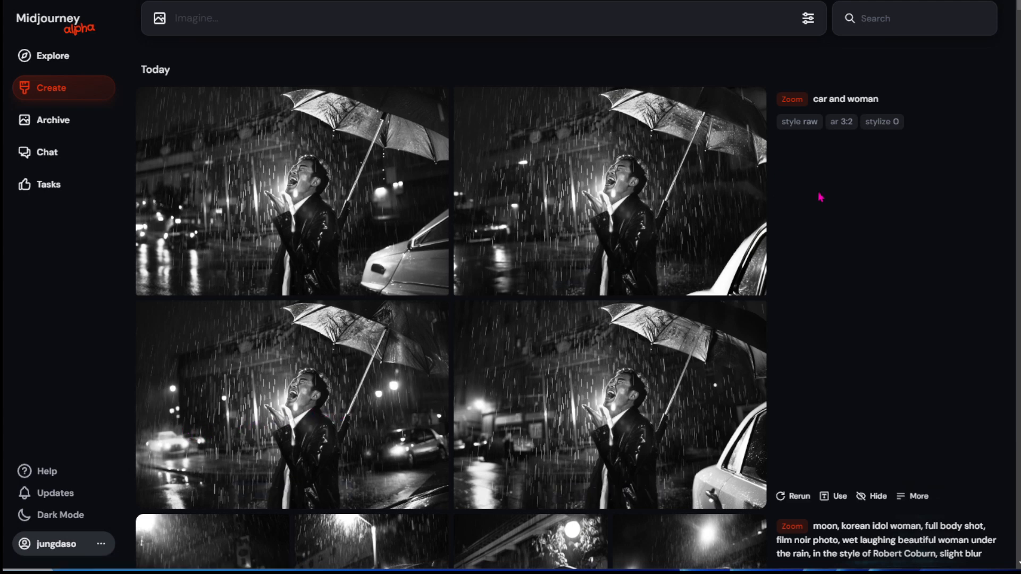
# Open the fourth umbrella image of the man's Remix grid and remove Remix from its Creation Actions.
pyautogui.scroll(-10, 821, 197)
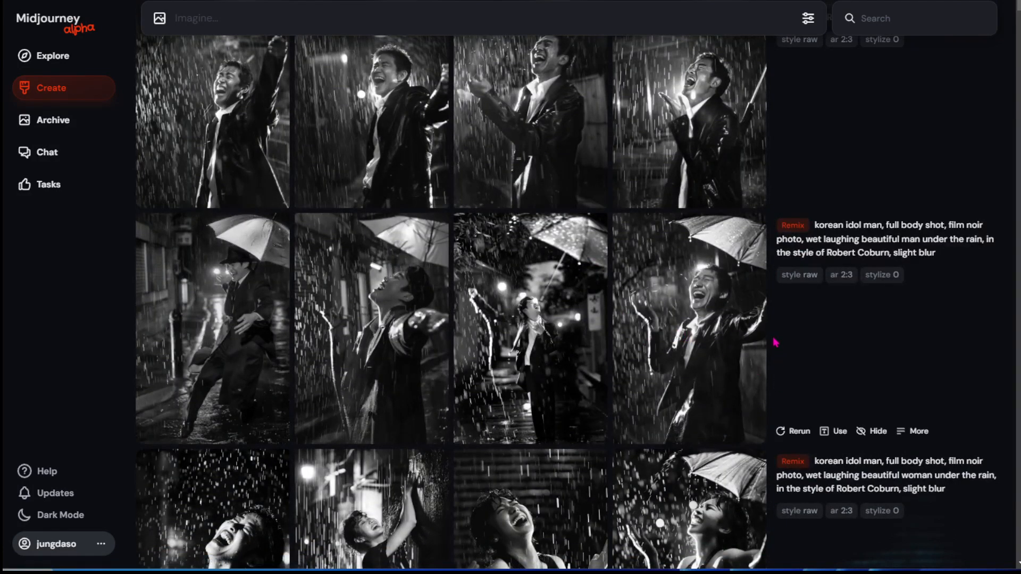
pyautogui.click(720, 326)
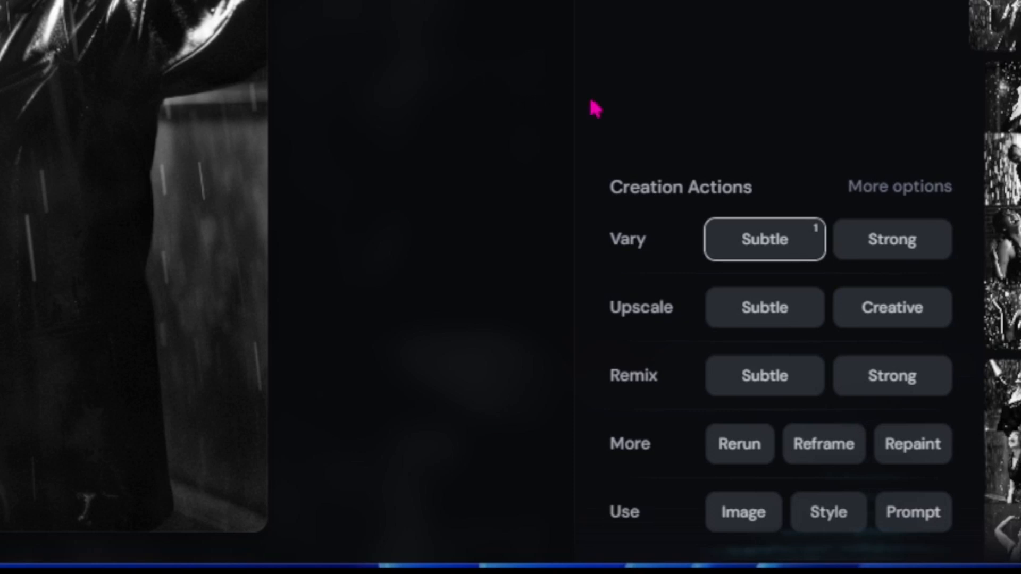
pyautogui.click(882, 194)
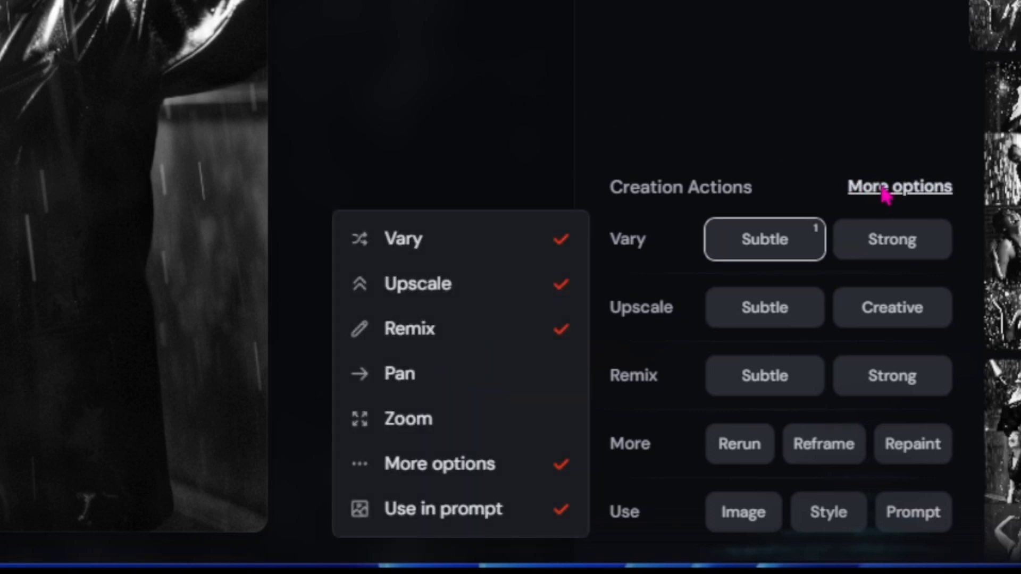
pyautogui.click(561, 332)
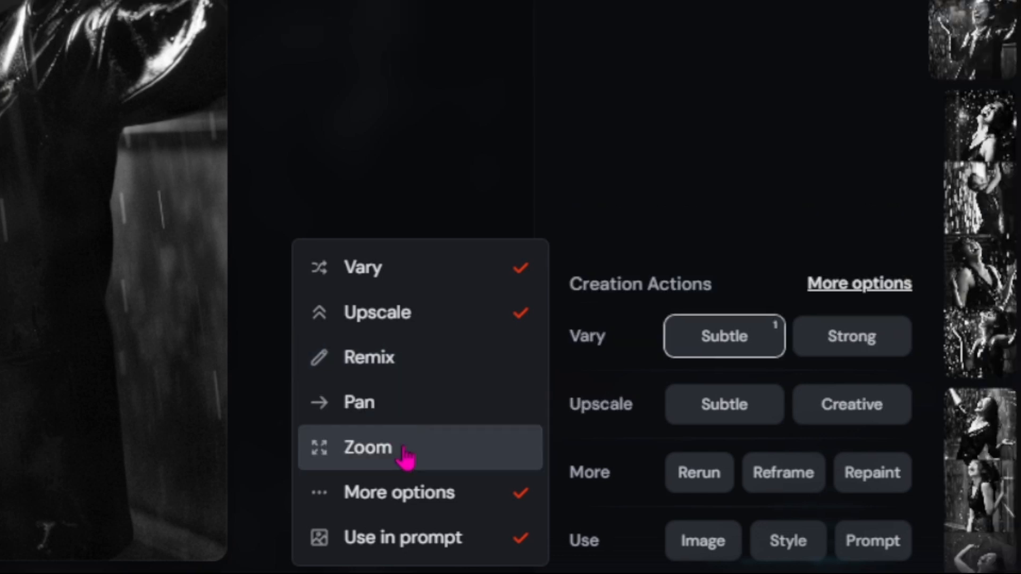
pyautogui.click(750, 43)
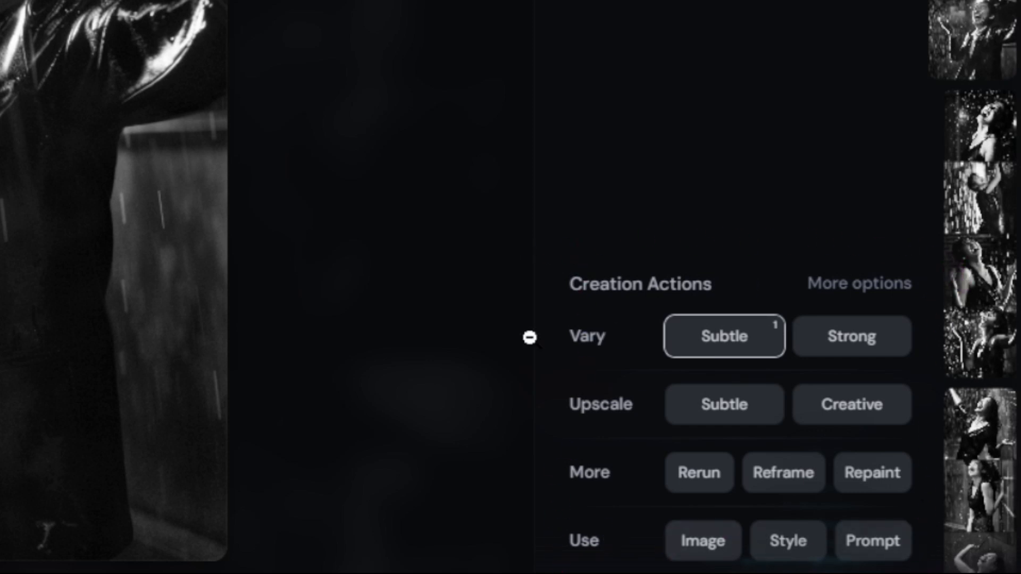
# Restore Remix to the Creation Actions and close the enlarged image.
pyautogui.click(850, 296)
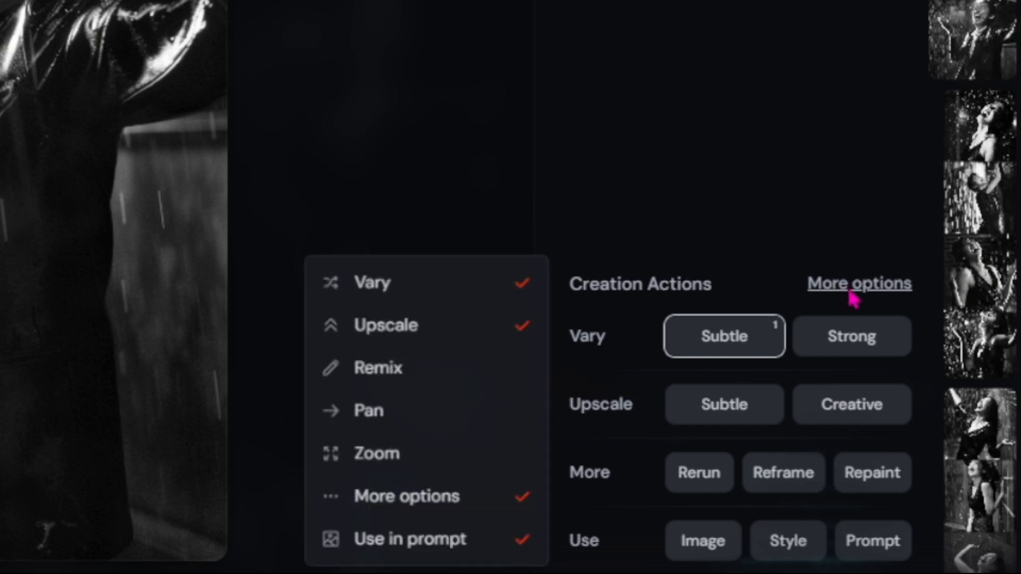
pyautogui.click(519, 367)
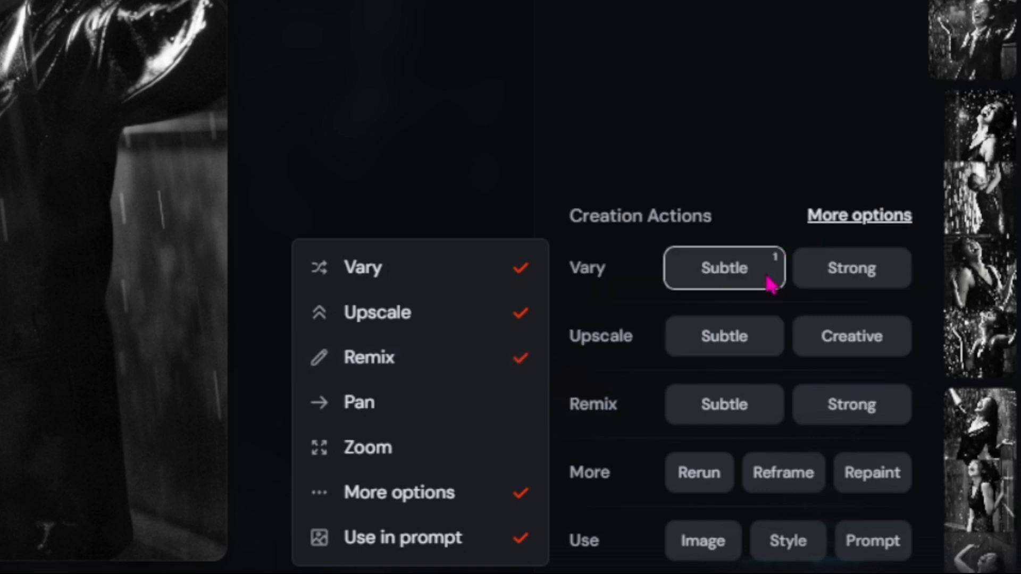
pyautogui.click(860, 215)
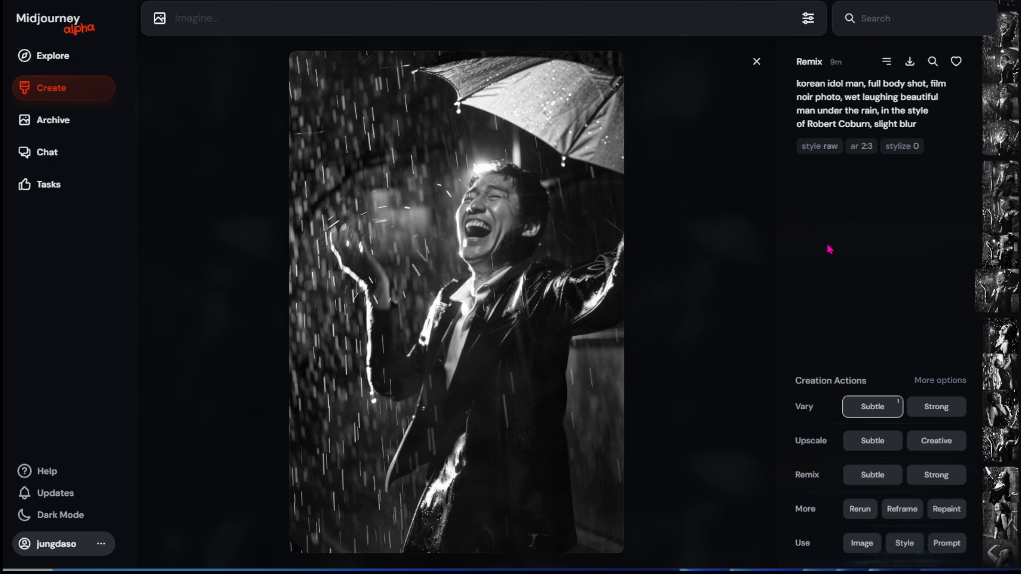
pyautogui.press('Escape')
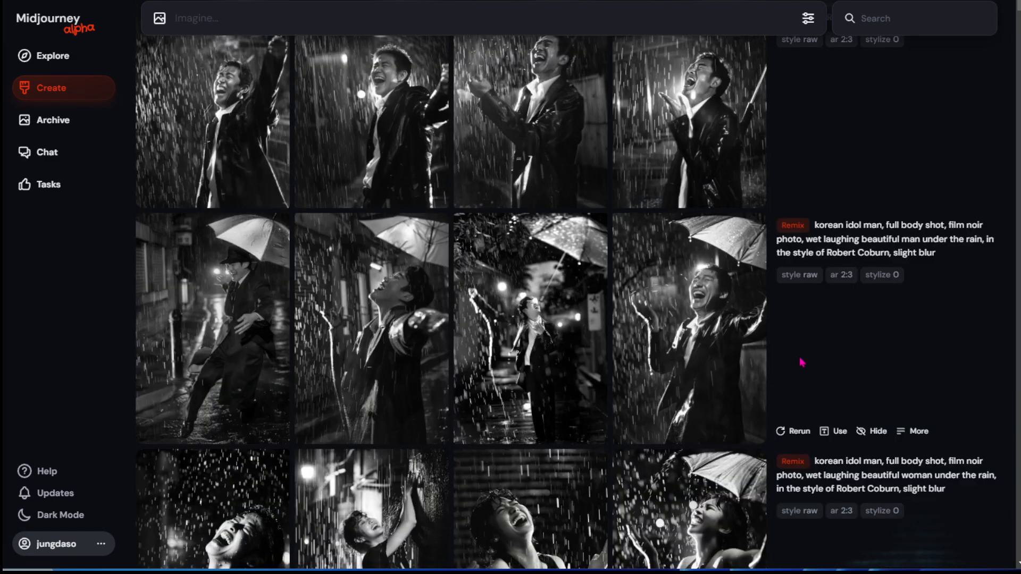
# Switch to Discord, save the 16:9 four-image grid of the woman with a dog, and view the saved file.
pyautogui.scroll(5, 938, 187)
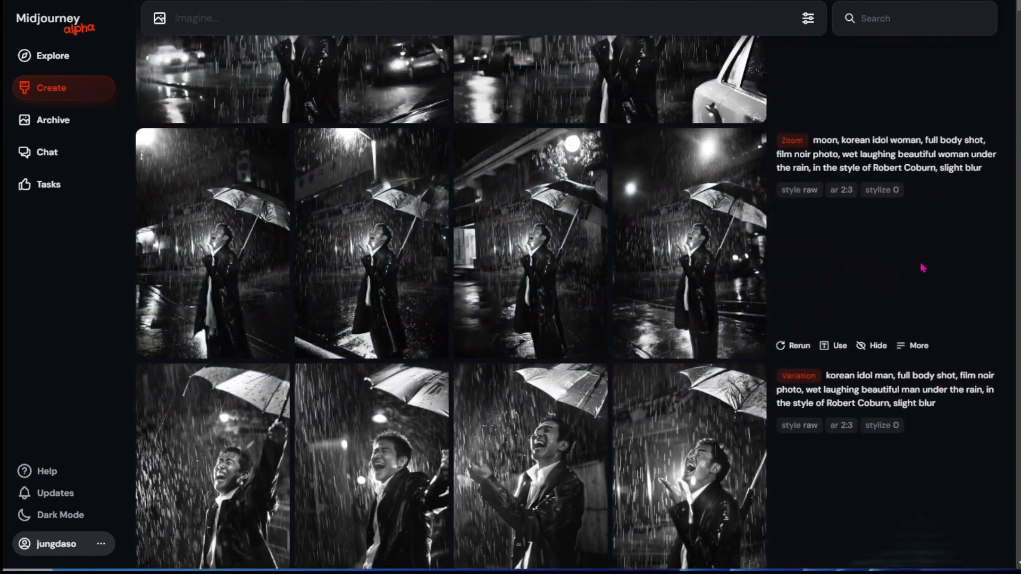
pyautogui.scroll(4, 923, 267)
pyautogui.scroll(-4, 919, 269)
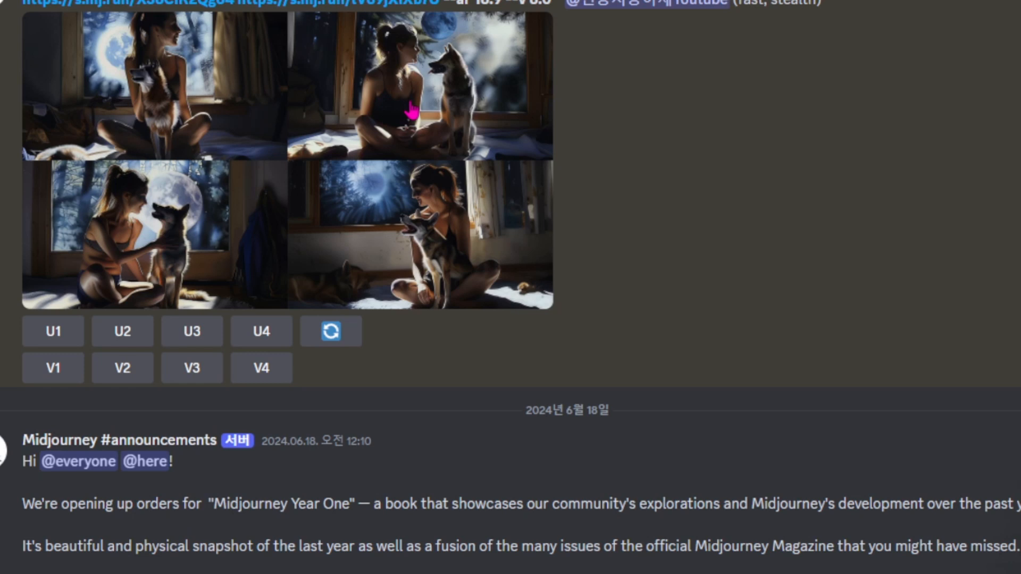
pyautogui.rightClick(505, 214)
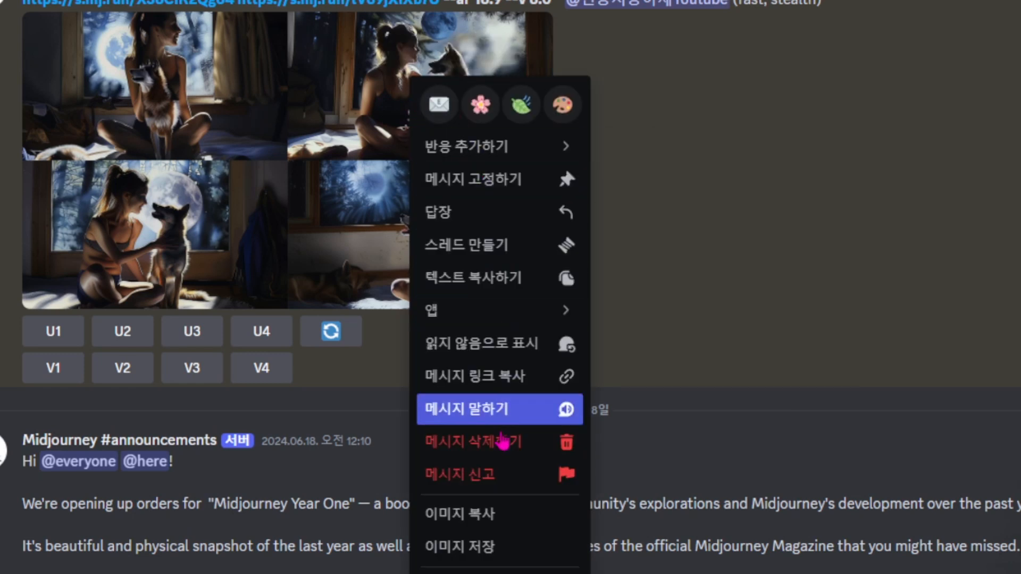
pyautogui.click(481, 547)
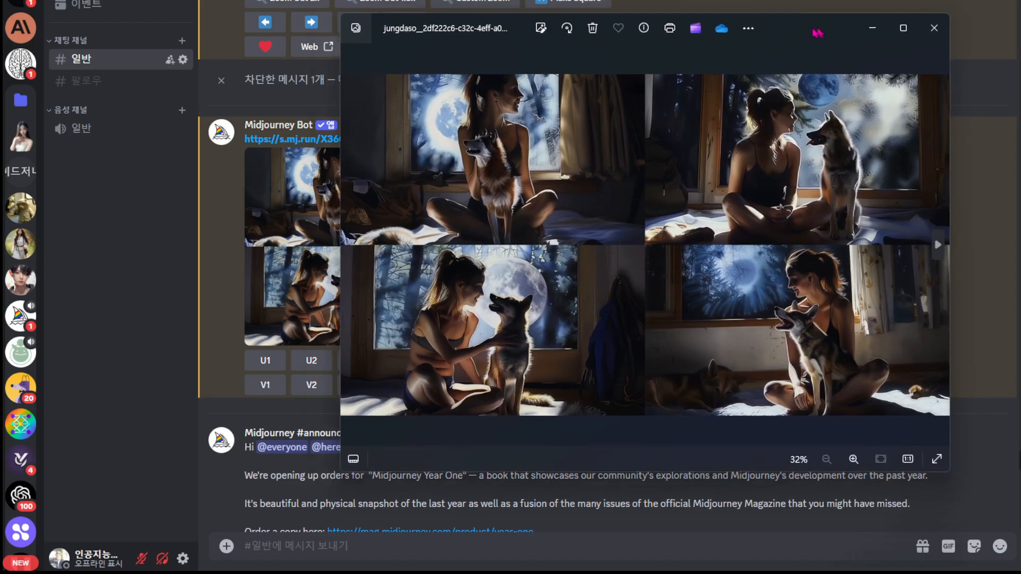
pyautogui.moveTo(816, 32); pyautogui.dragTo(700, 49)
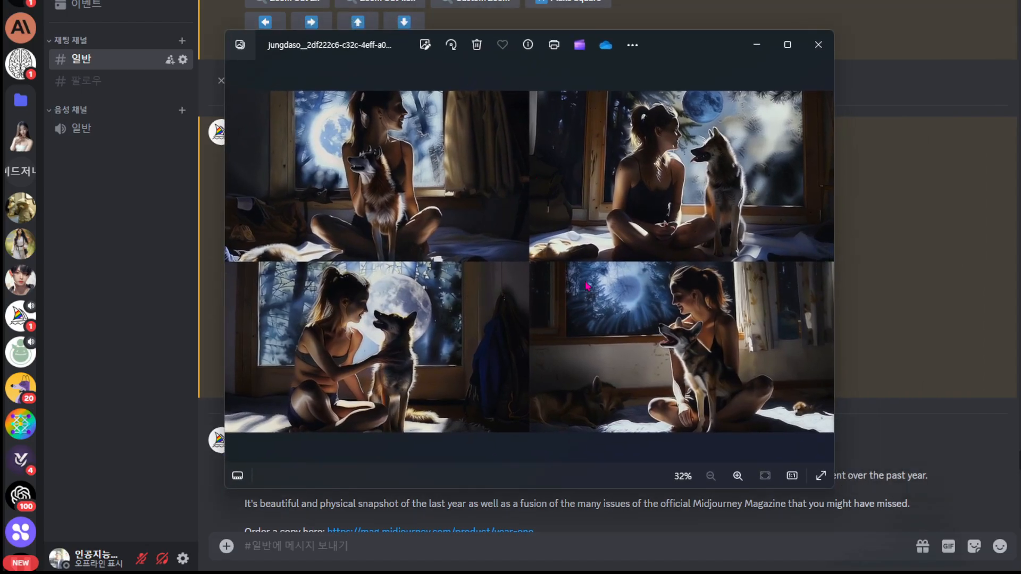
pyautogui.click(812, 42)
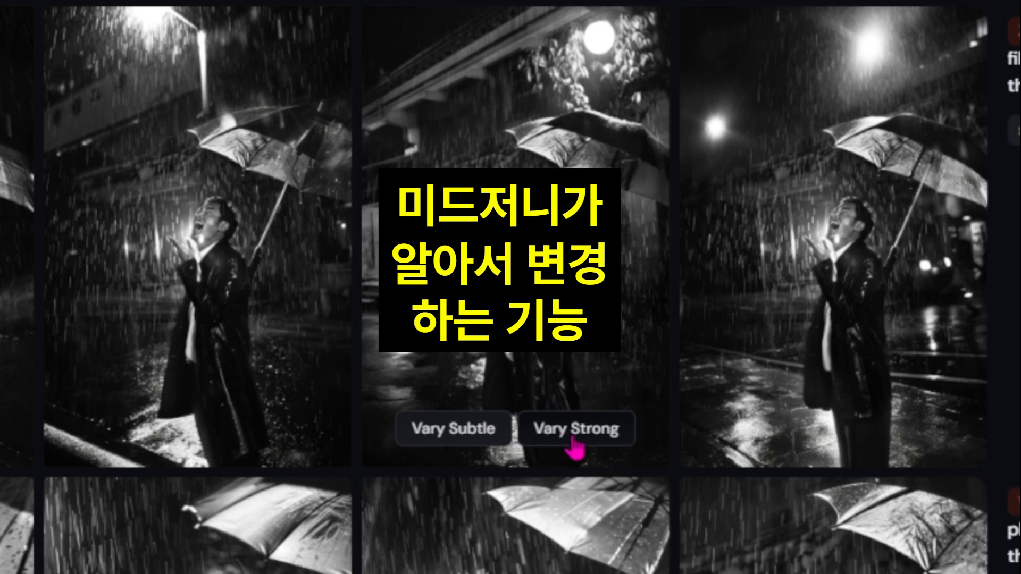
# Generate a Vary Subtle and a Vary Strong version of the third moon zoom image.
pyautogui.click(461, 436)
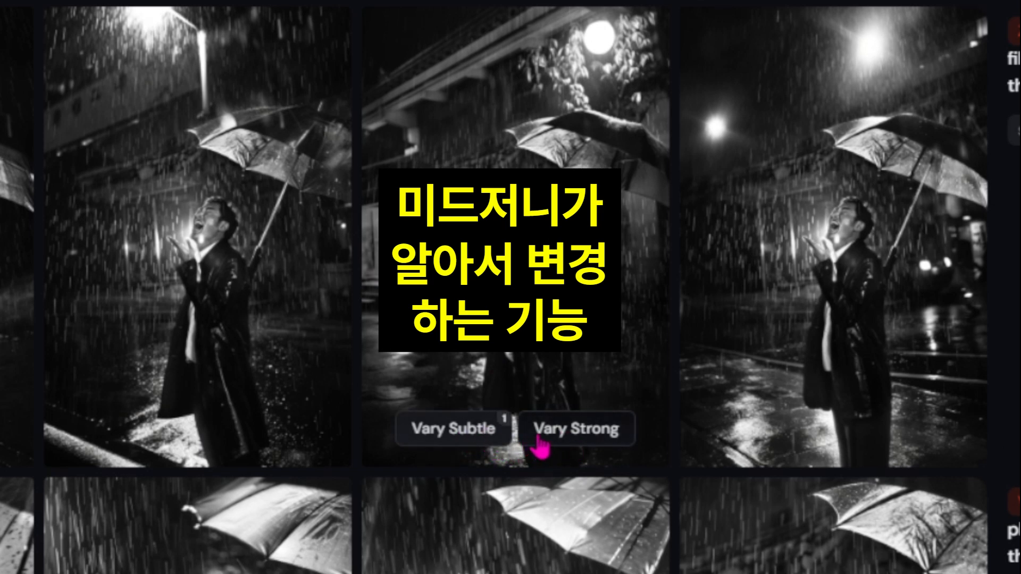
pyautogui.scroll(6, 545, 433)
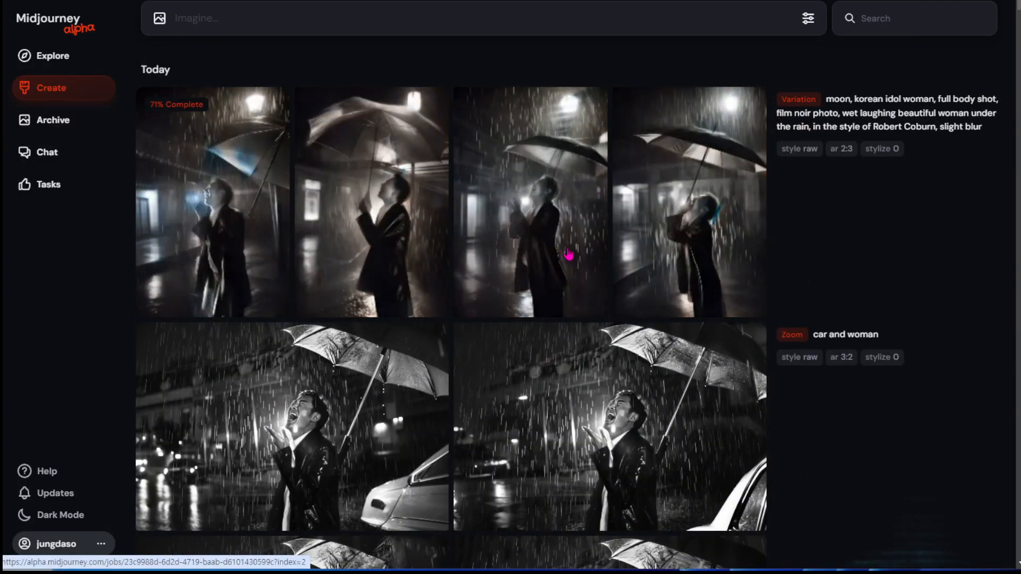
pyautogui.scroll(-10, 569, 256)
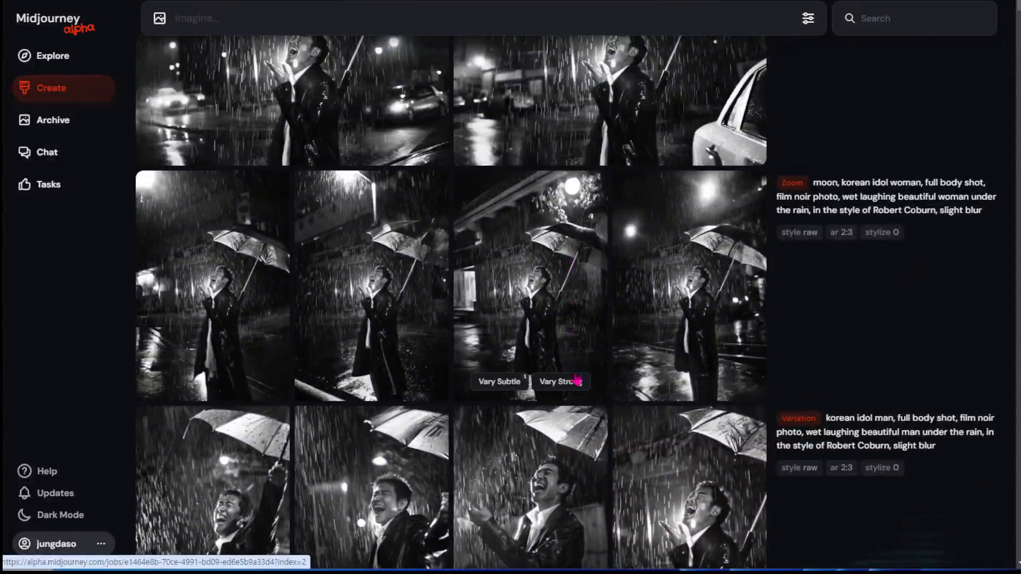
pyautogui.click(574, 381)
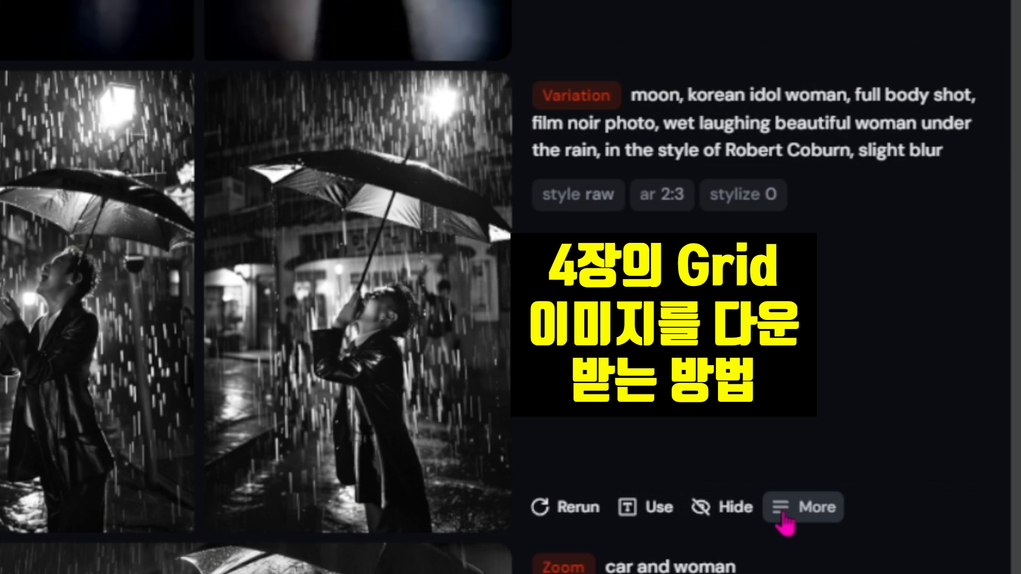
# Download the subtle moon variation as a four-image grid, view the downloaded file, and close it.
pyautogui.click(782, 517)
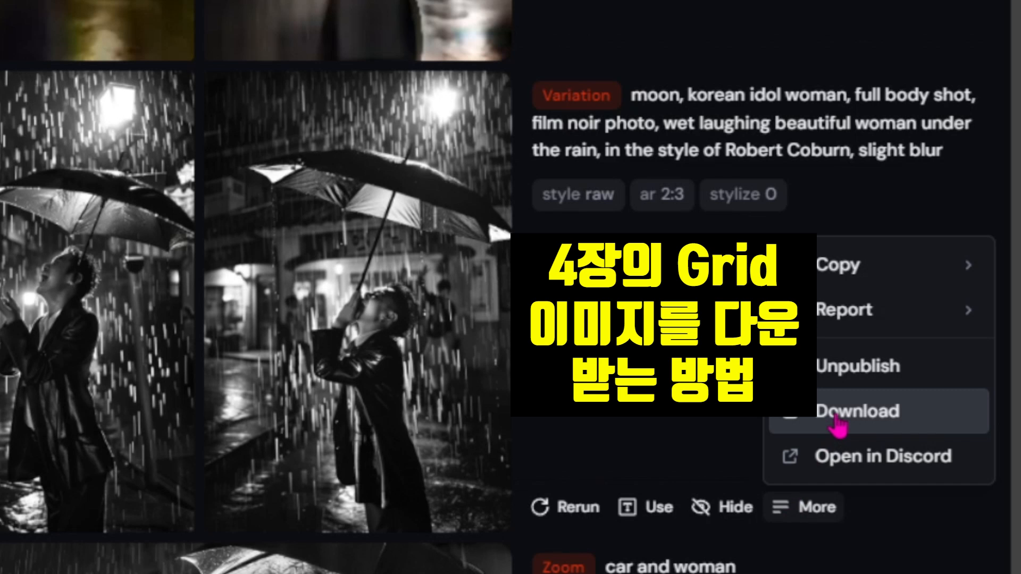
pyautogui.click(837, 418)
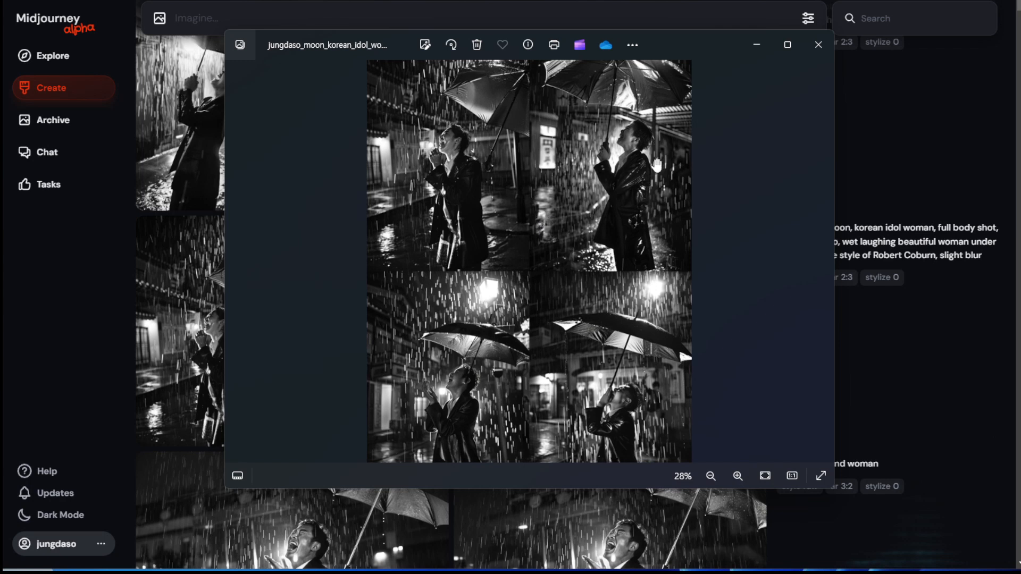
pyautogui.click(819, 47)
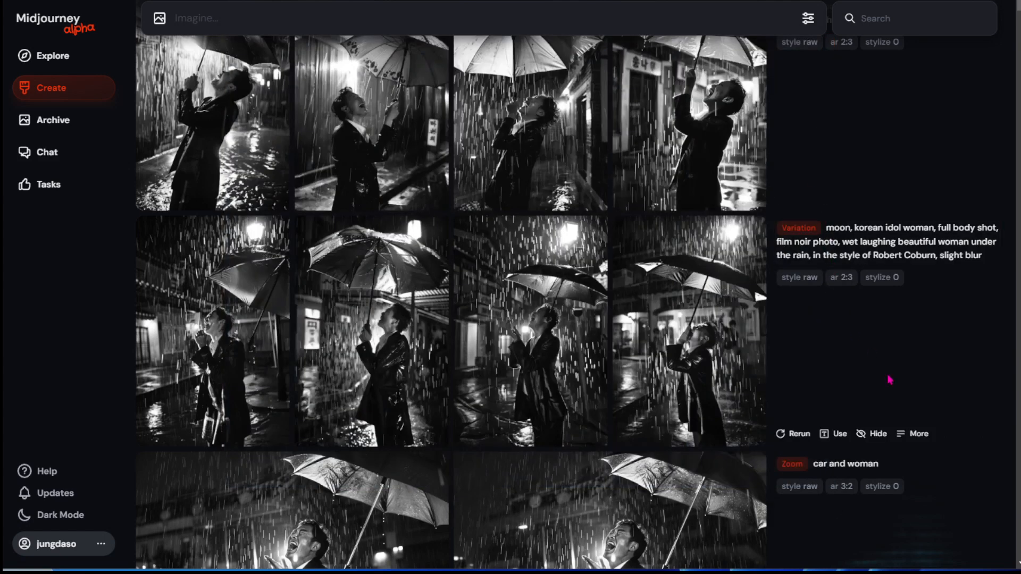
# Reuse the subtle moon variation's prompt in the Imagine field and hide its four-image grid.
pyautogui.click(913, 434)
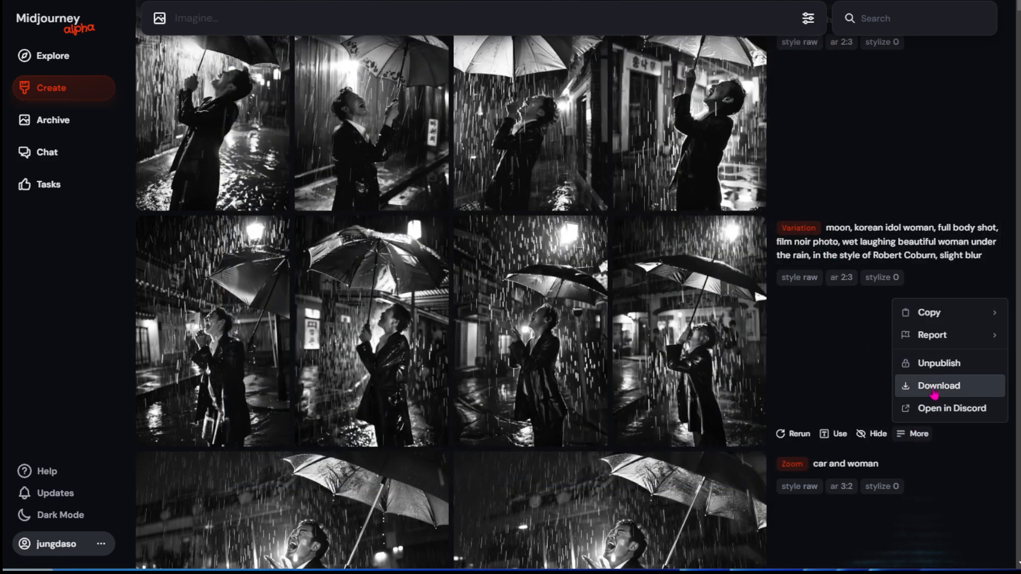
pyautogui.click(798, 342)
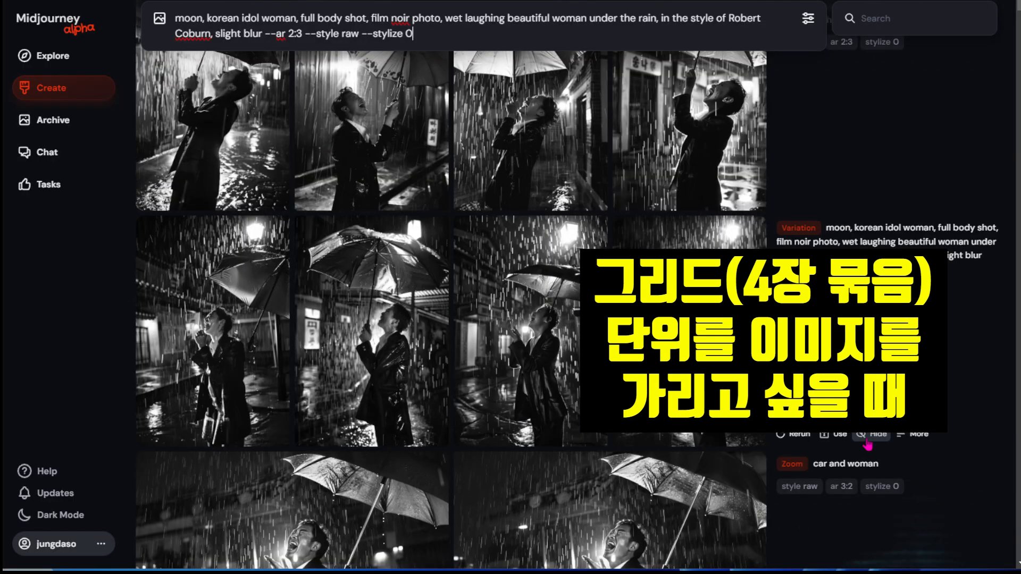
pyautogui.click(868, 436)
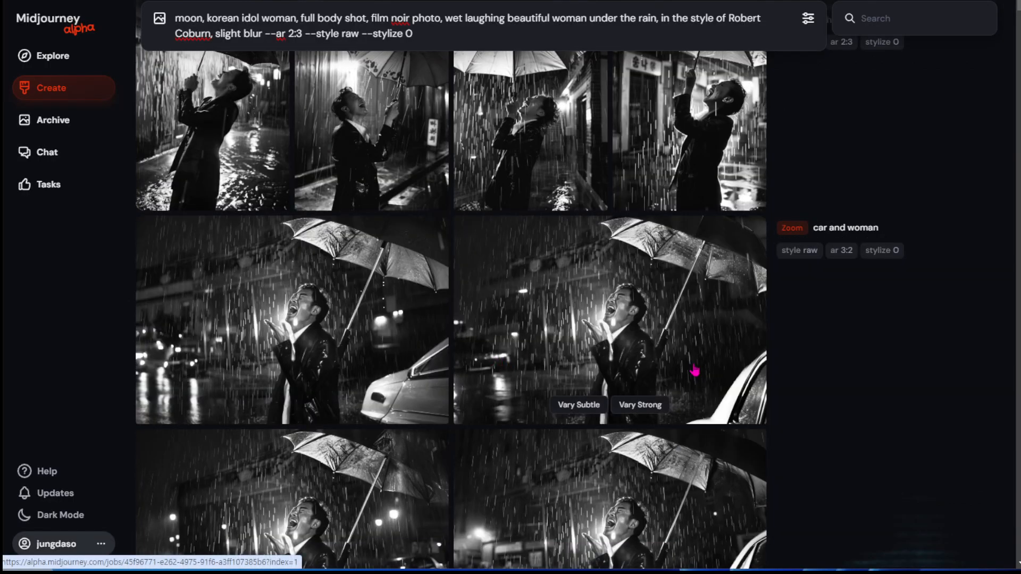
# Hide the Variation and Remix grids whose prompt describes a wet laughing beautiful man under the rain.
pyautogui.scroll(-10, 694, 370)
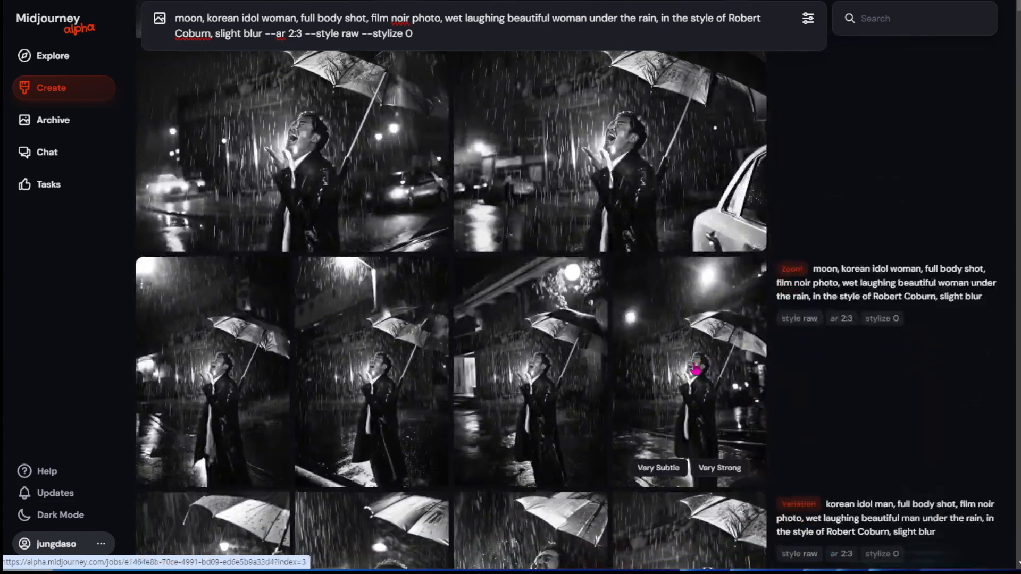
pyautogui.scroll(-5, 694, 370)
pyautogui.scroll(-4, 695, 371)
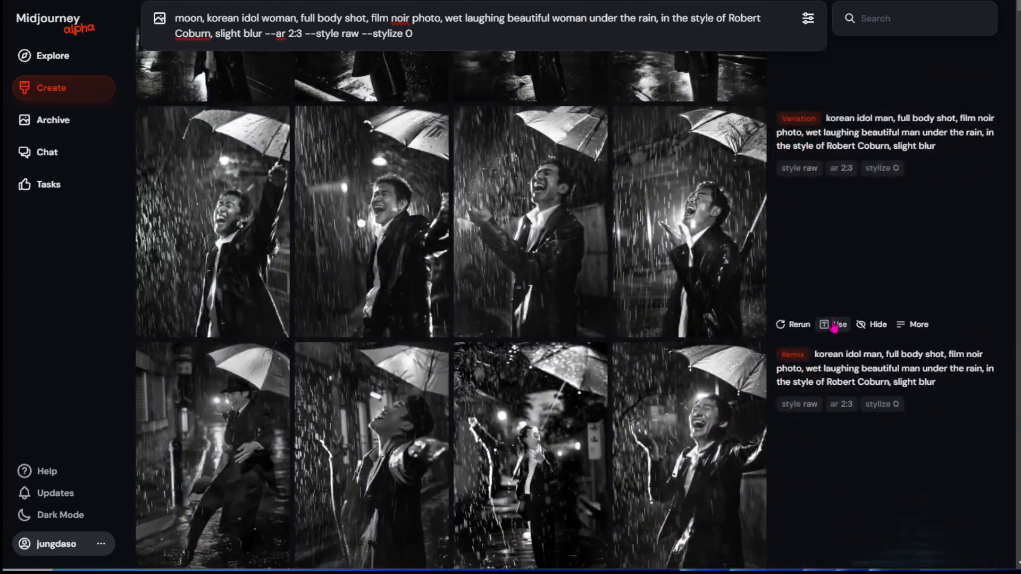
pyautogui.click(874, 326)
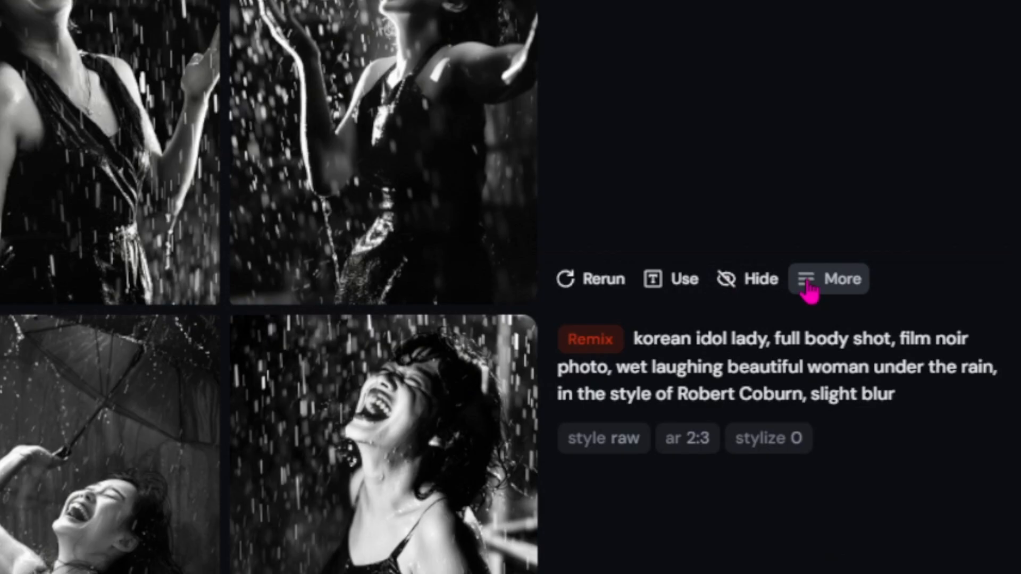
# Download the Remix grid of the laughing woman, just above the "korean idol lady" grid.
pyautogui.click(808, 285)
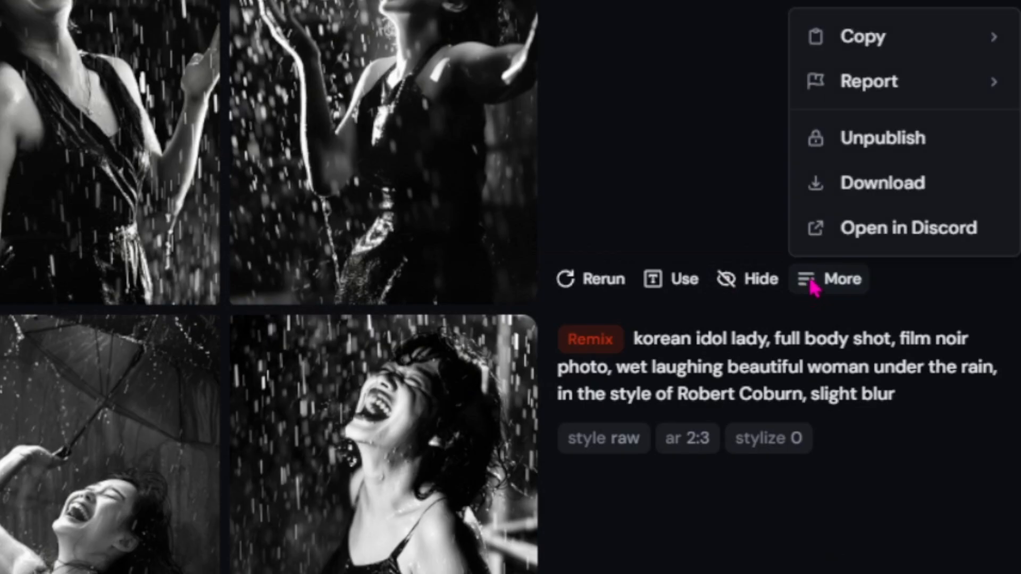
pyautogui.click(869, 203)
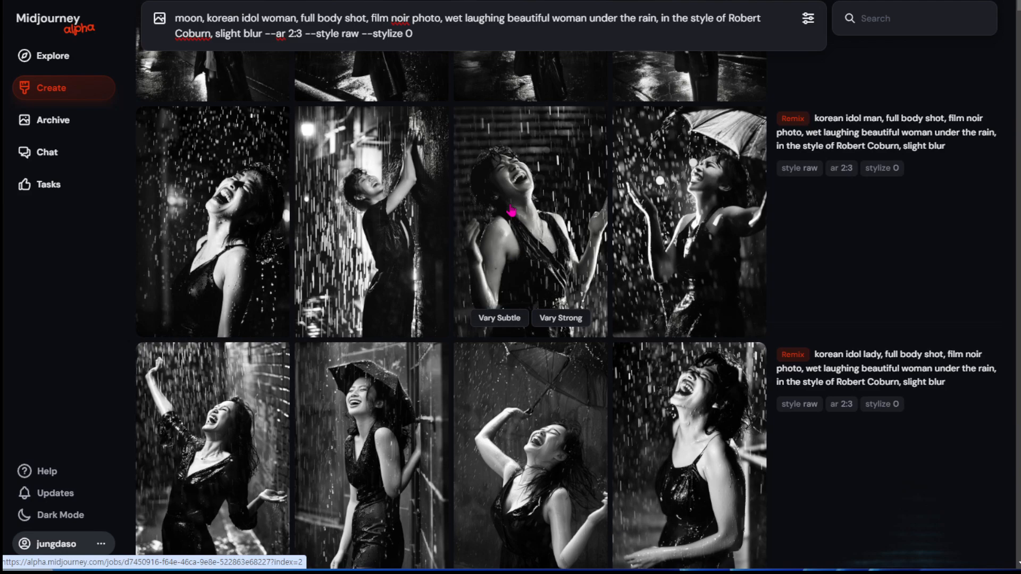
# Hide only the third image in the "moon, korean idol woman" Variation grid.
pyautogui.scroll(-10, 532, 263)
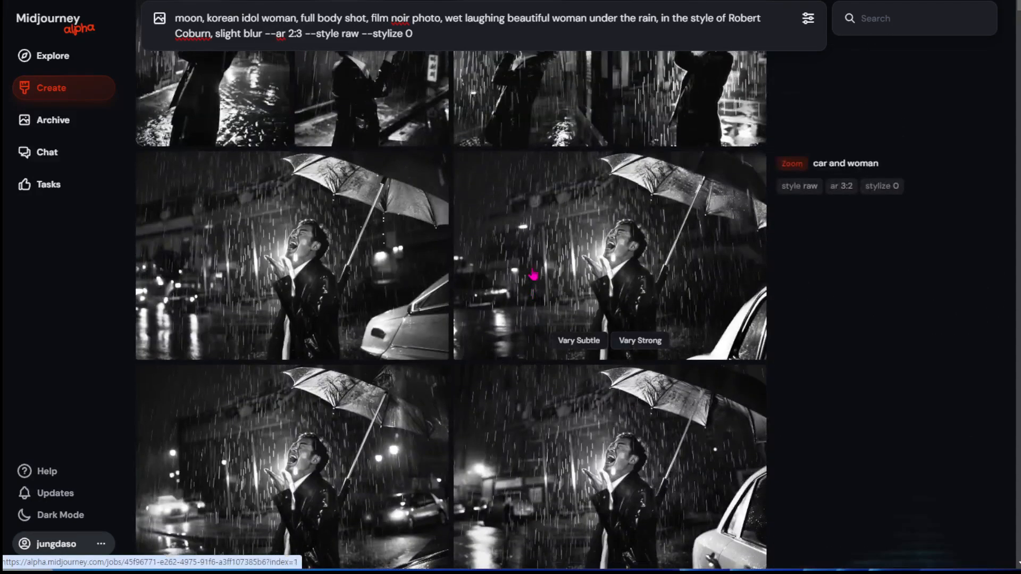
pyautogui.scroll(5, 92, 263)
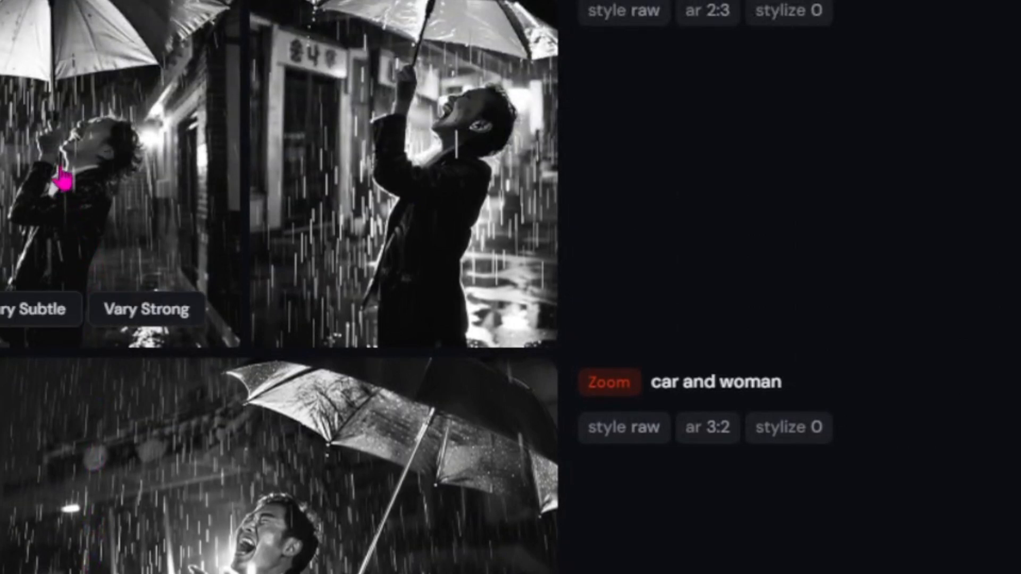
pyautogui.rightClick(64, 178)
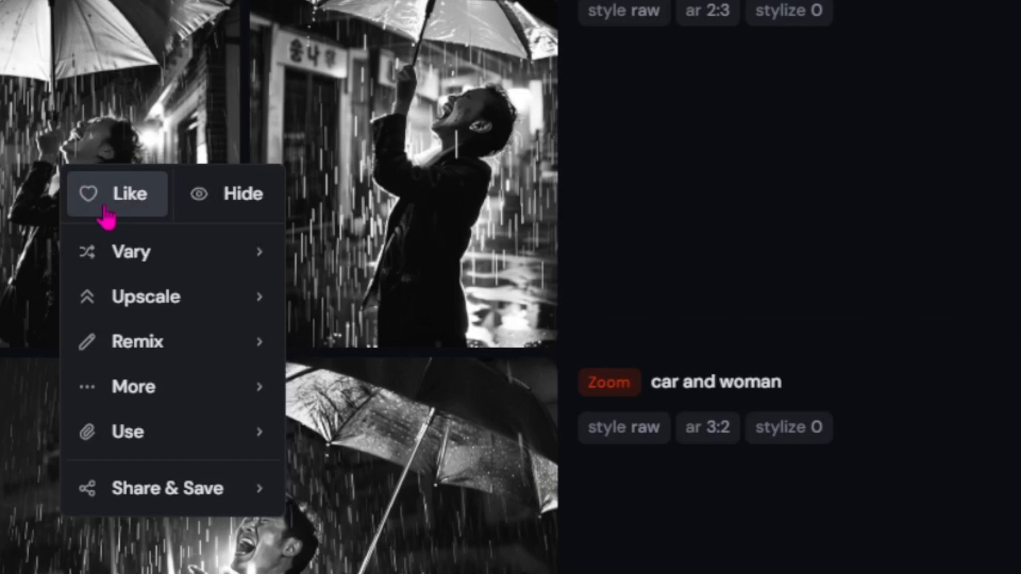
pyautogui.click(221, 208)
# Examine the Vary options of the fourth moon variation image and the additional actions offered for the whole grid.
pyautogui.moveTo(344, 175)
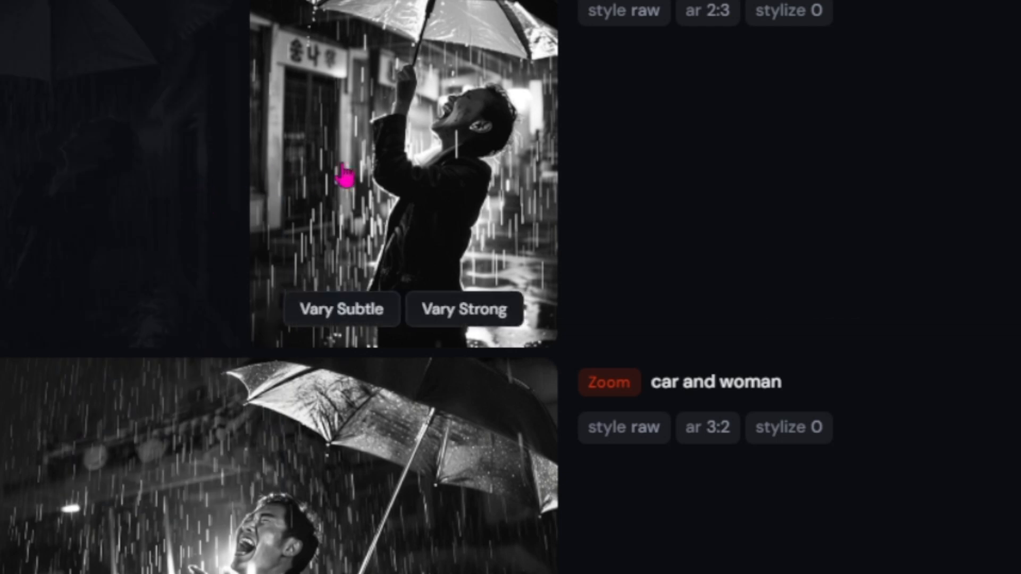
pyautogui.rightClick(385, 164)
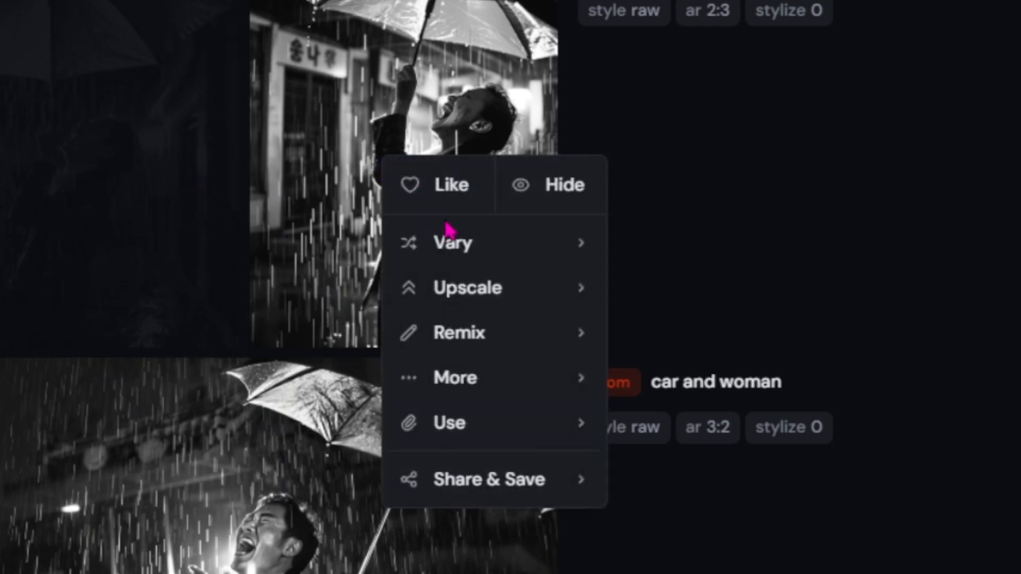
pyautogui.moveTo(496, 235)
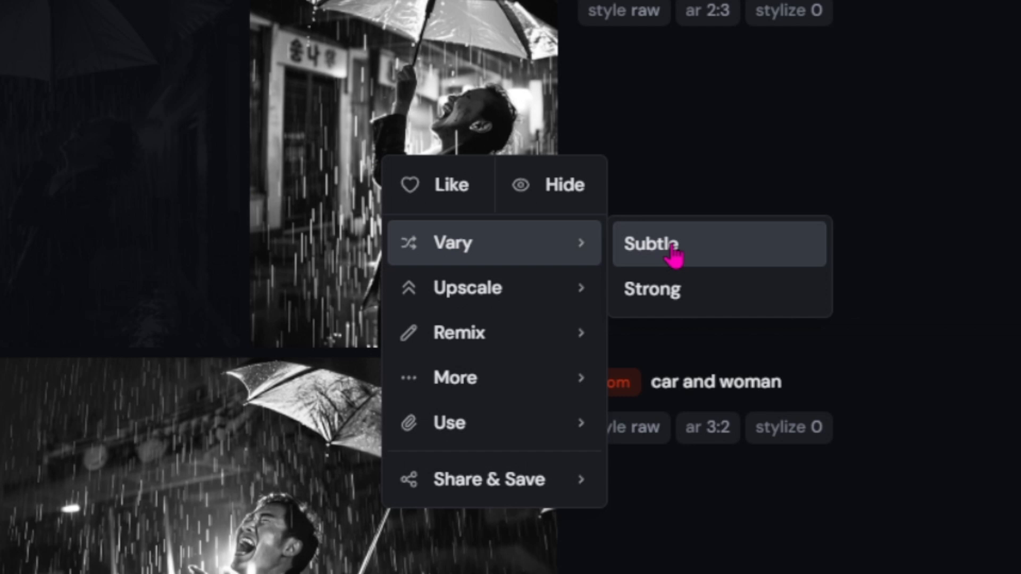
pyautogui.click(857, 149)
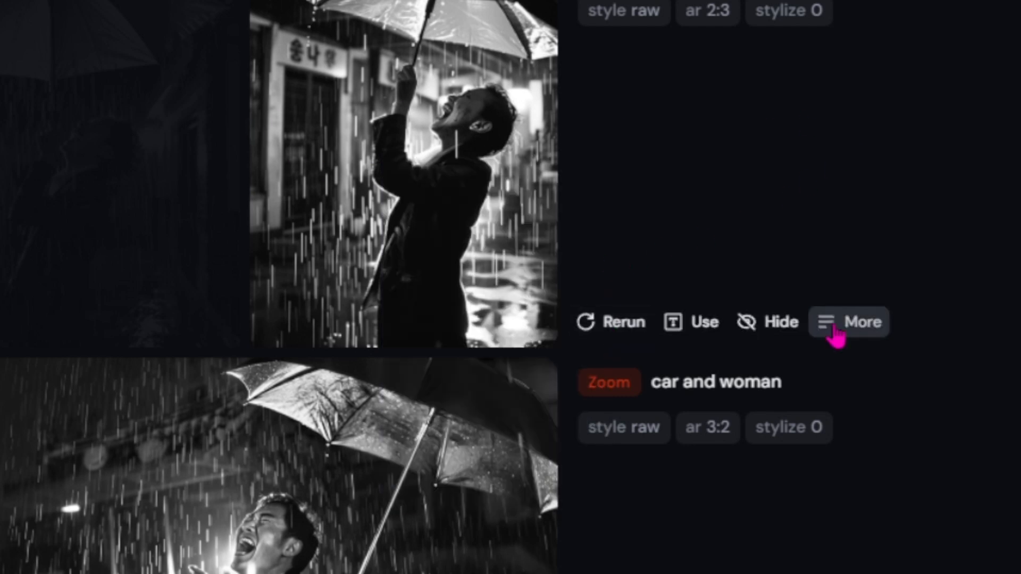
pyautogui.click(835, 329)
pyautogui.click(445, 181)
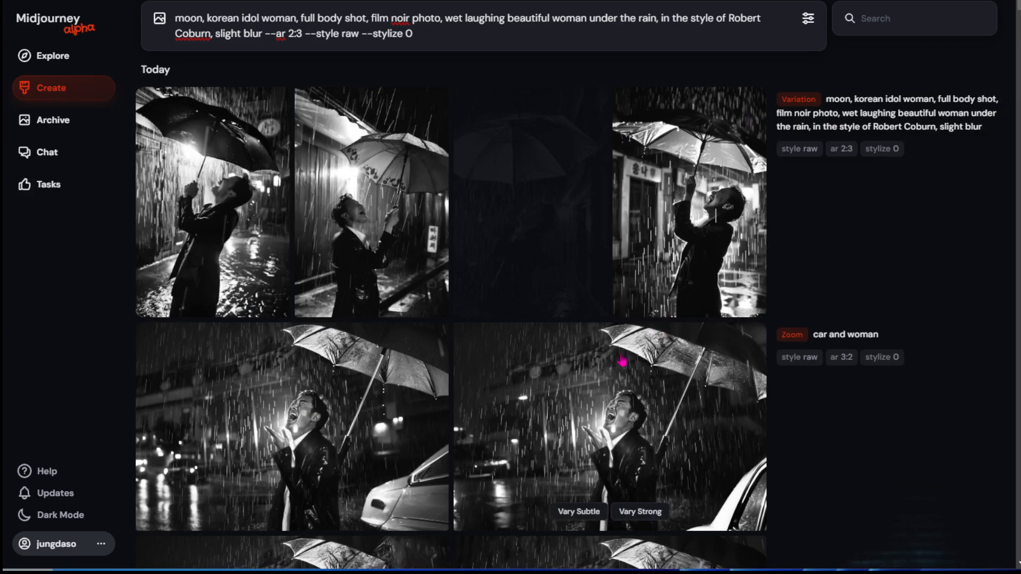
# Review the Vary options of the fourth image in the "korean idol lady" Remix grid.
pyautogui.scroll(-15, 636, 460)
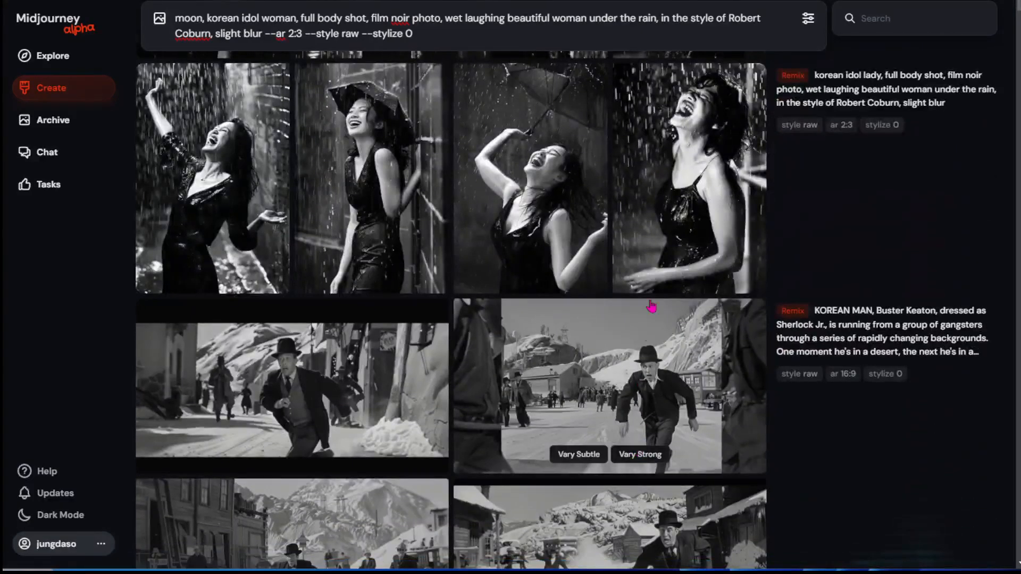
pyautogui.rightClick(677, 225)
pyautogui.moveTo(708, 267)
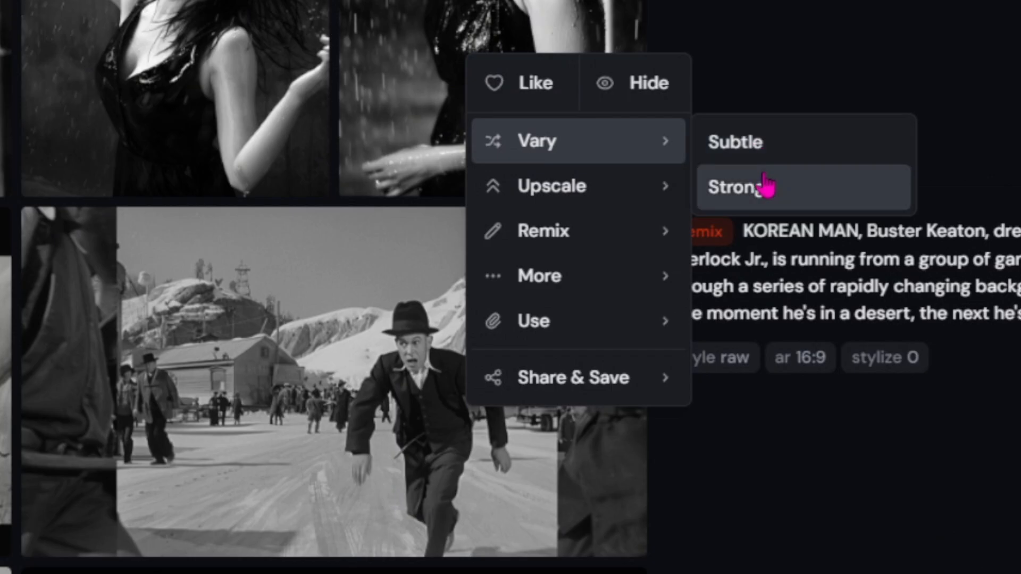
pyautogui.moveTo(772, 293)
pyautogui.moveTo(642, 247)
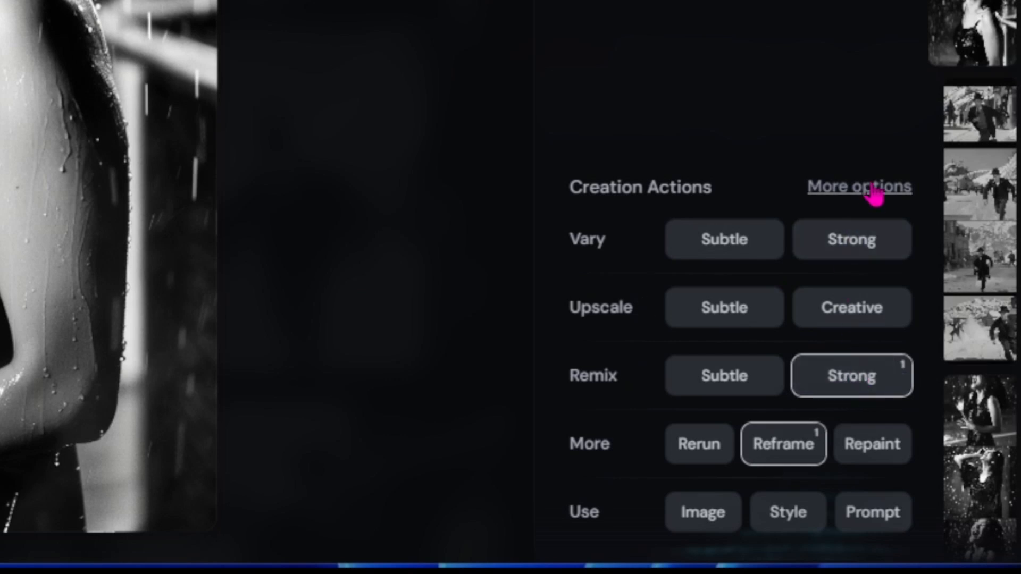
# Turn off Remix in the Creation Actions options and check the actions offered for a "korean idol lady" grid image.
pyautogui.click(874, 189)
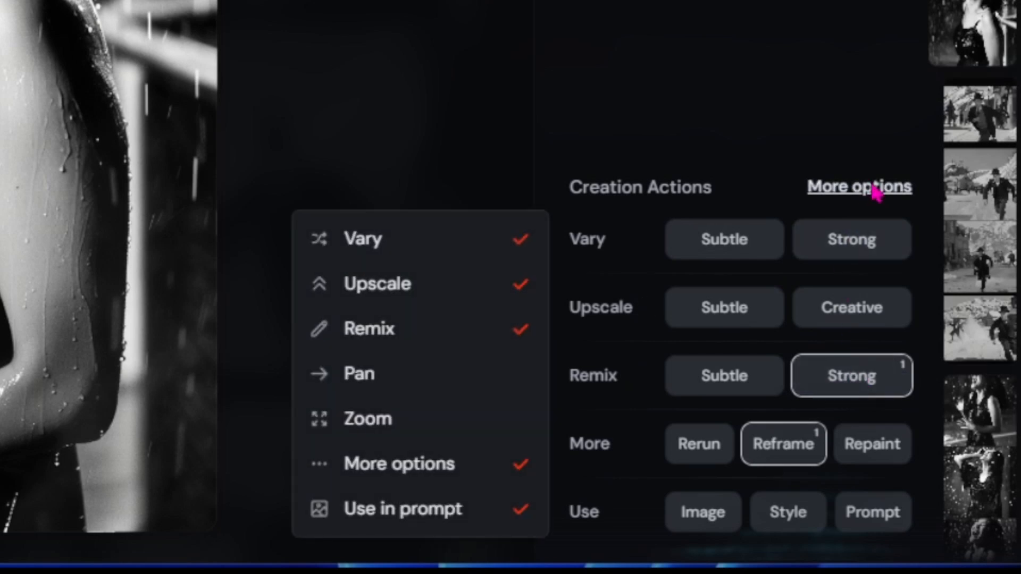
pyautogui.click(522, 343)
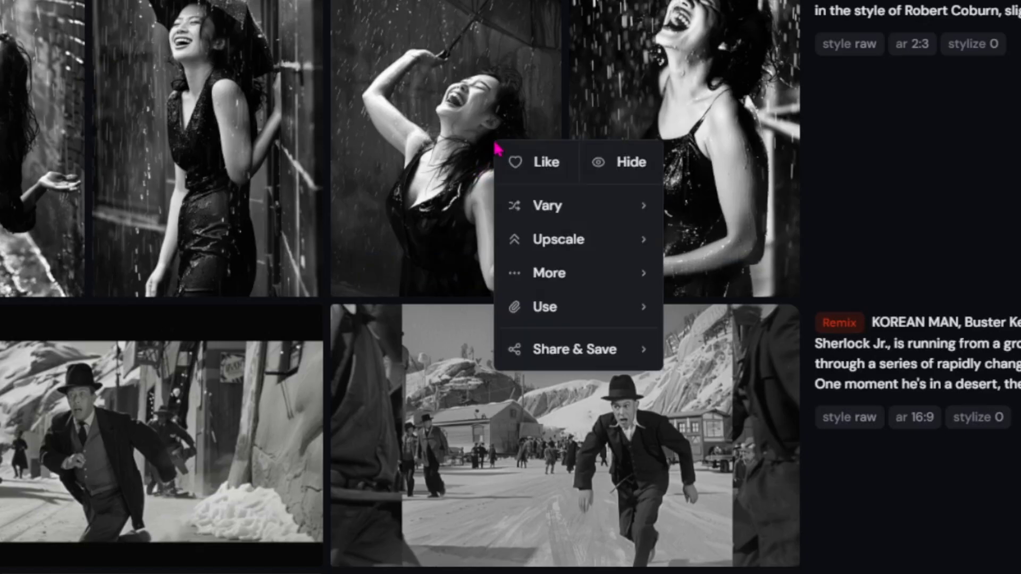
pyautogui.moveTo(553, 287)
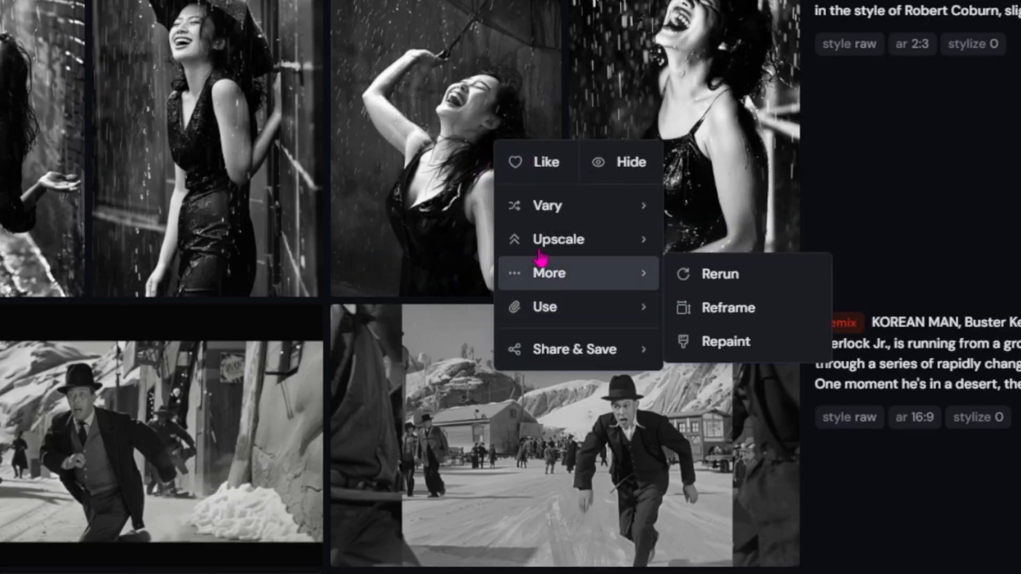
pyautogui.click(707, 91)
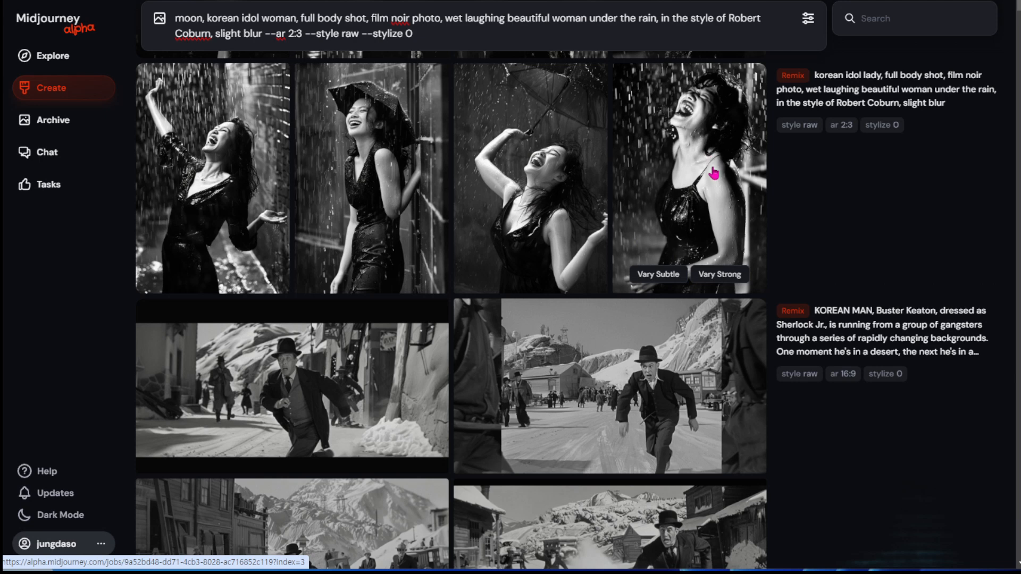
# Open the fourth "korean idol lady" image, turn Remix back on in its Creation Actions options, and close the image.
pyautogui.click(713, 172)
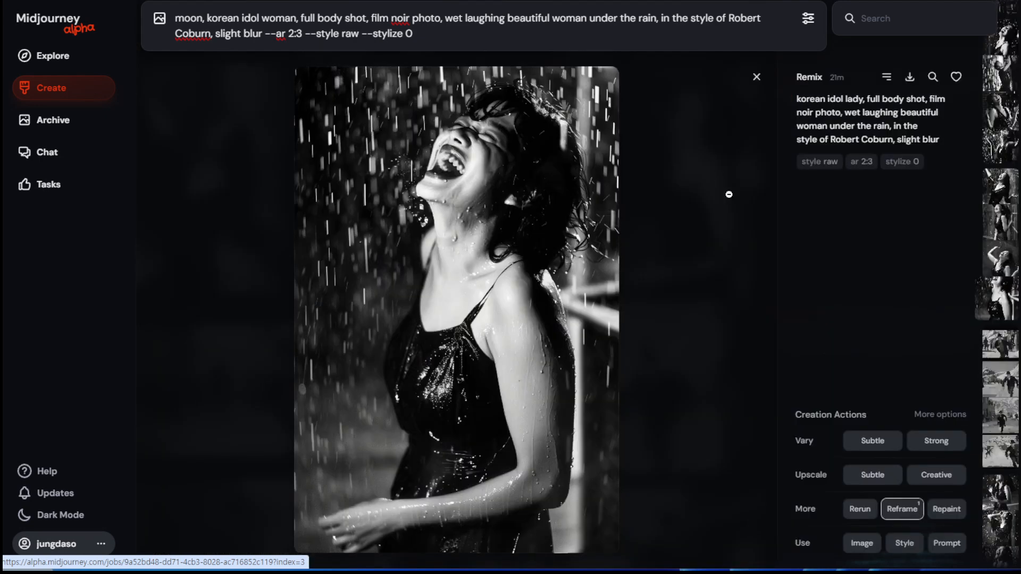
pyautogui.click(944, 421)
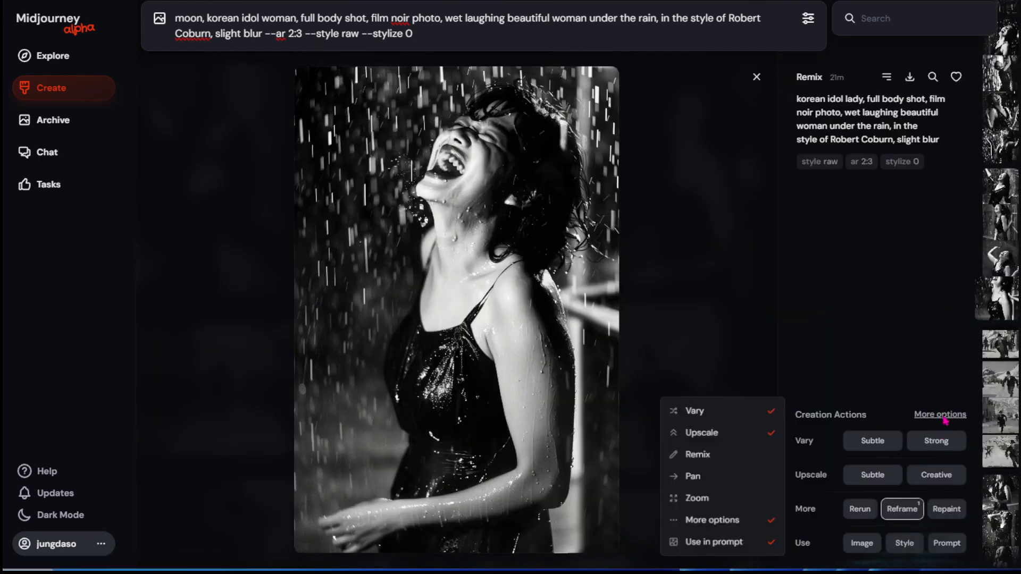
pyautogui.click(768, 456)
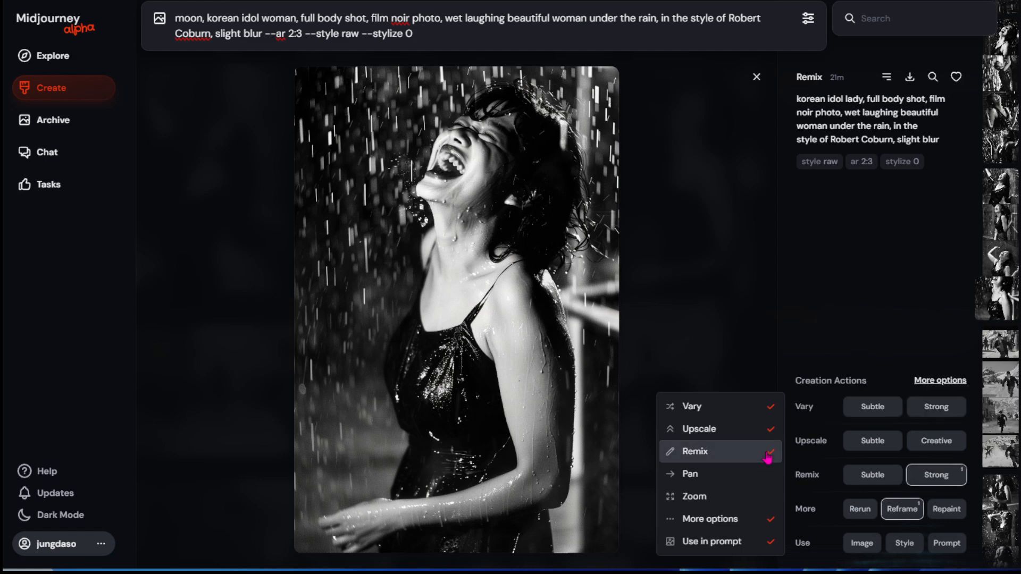
pyautogui.click(824, 331)
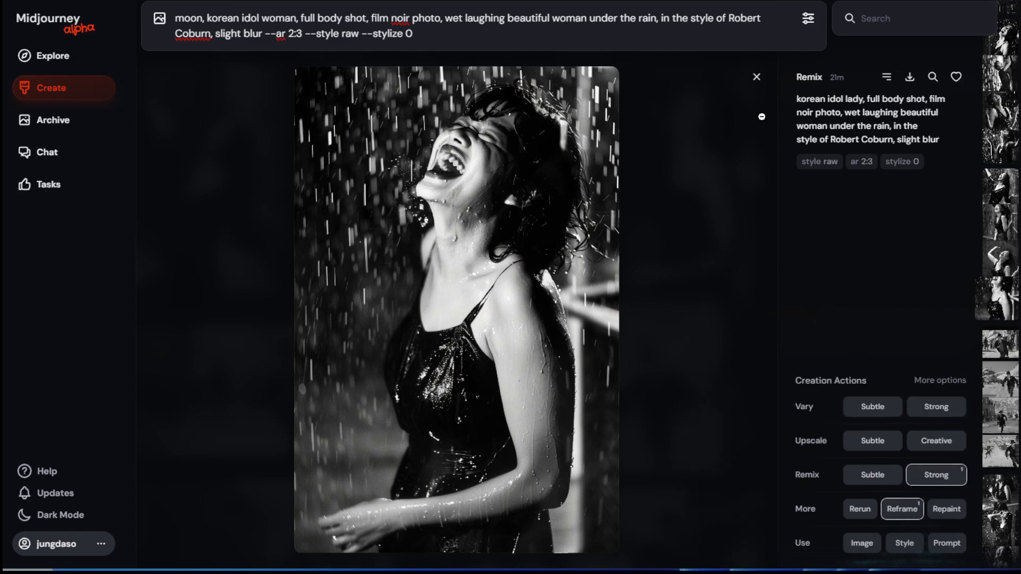
pyautogui.click(756, 77)
# Prepare a Subtle remix from the third image of the "korean idol lady" grid.
pyautogui.rightClick(531, 160)
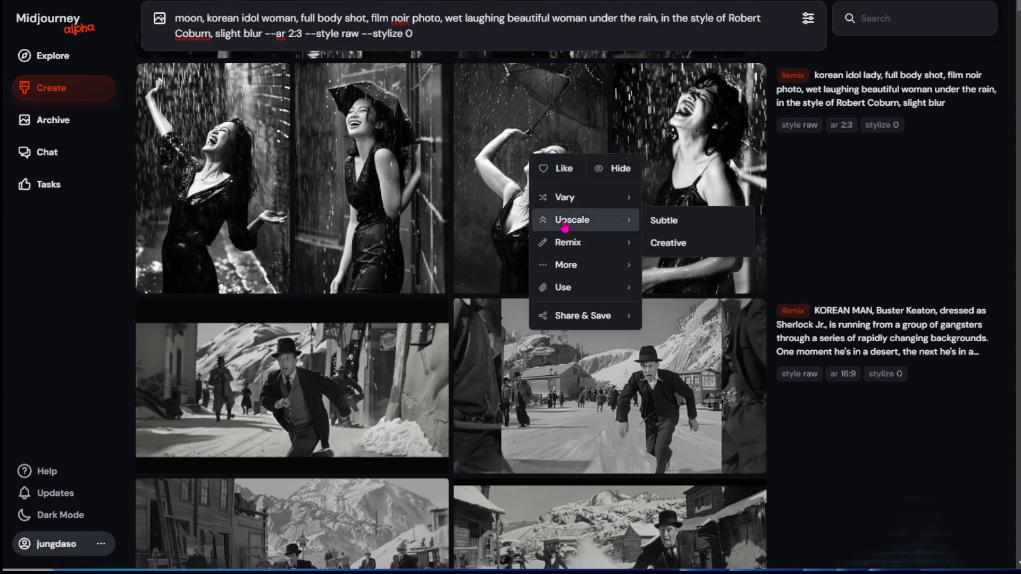
pyautogui.moveTo(580, 261)
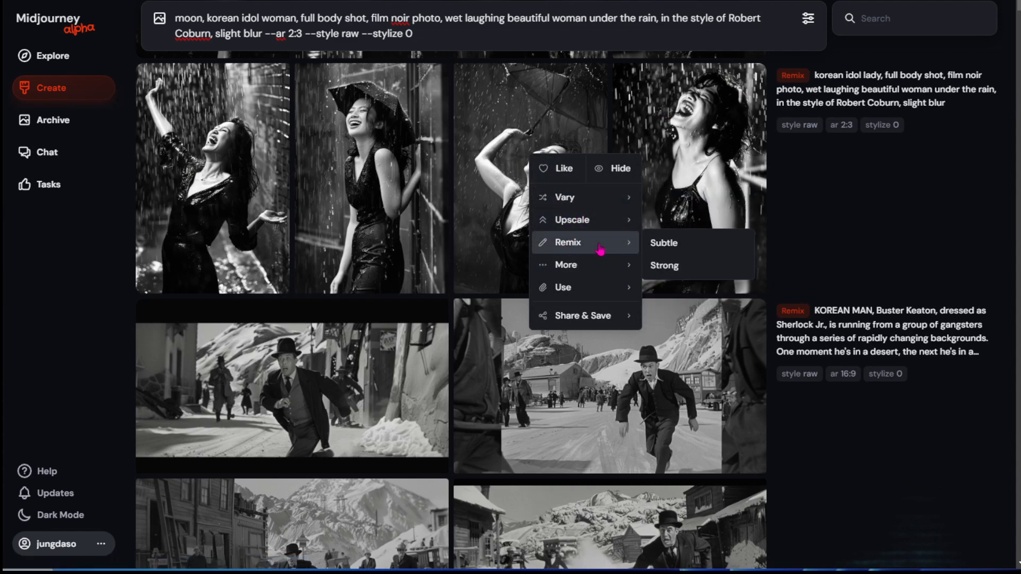
pyautogui.click(665, 243)
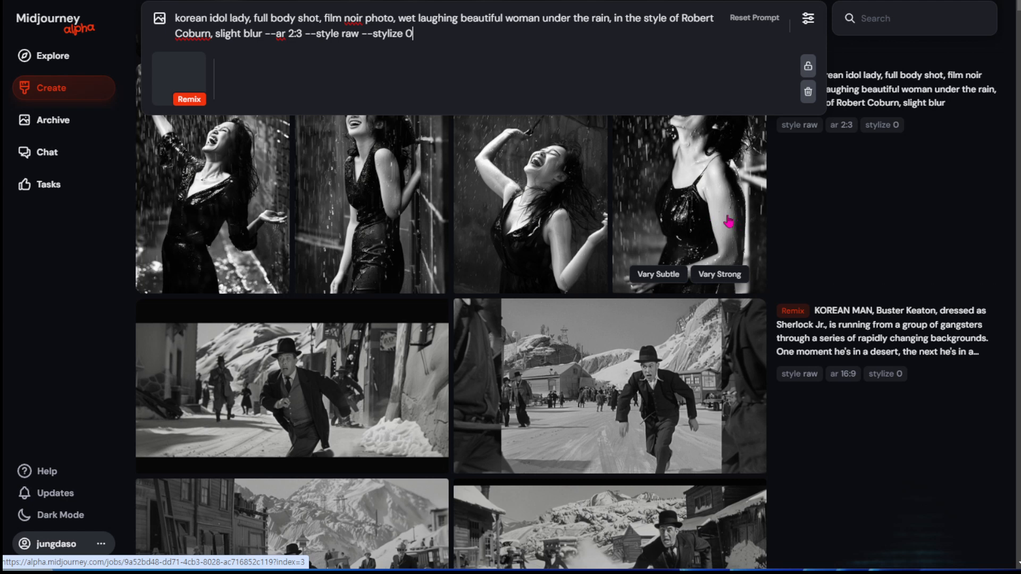
# Load the fourth image of the "korean idol lady" grid and its prompt for a Subtle remix.
pyautogui.rightClick(679, 180)
pyautogui.moveTo(732, 270)
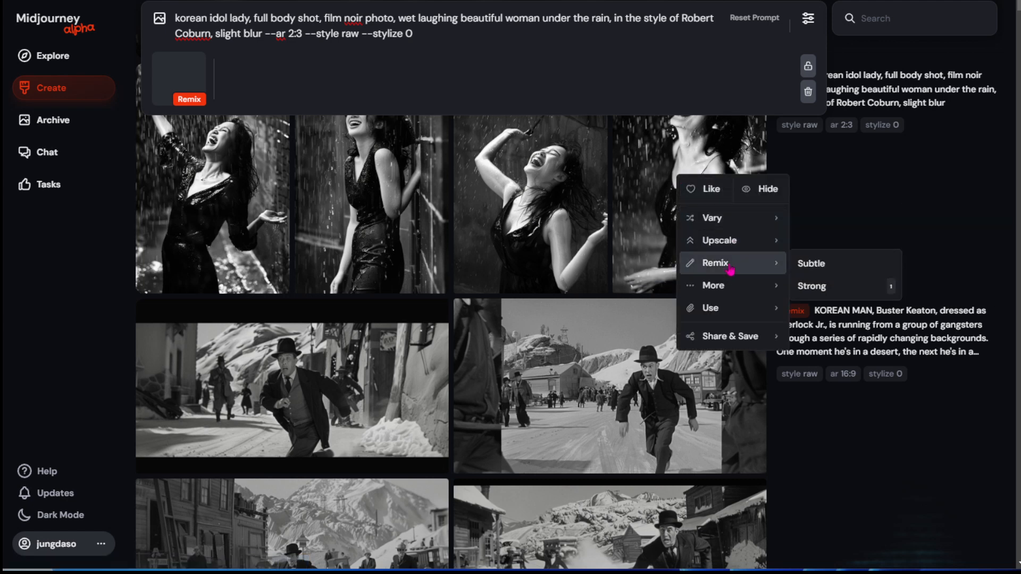
pyautogui.click(814, 263)
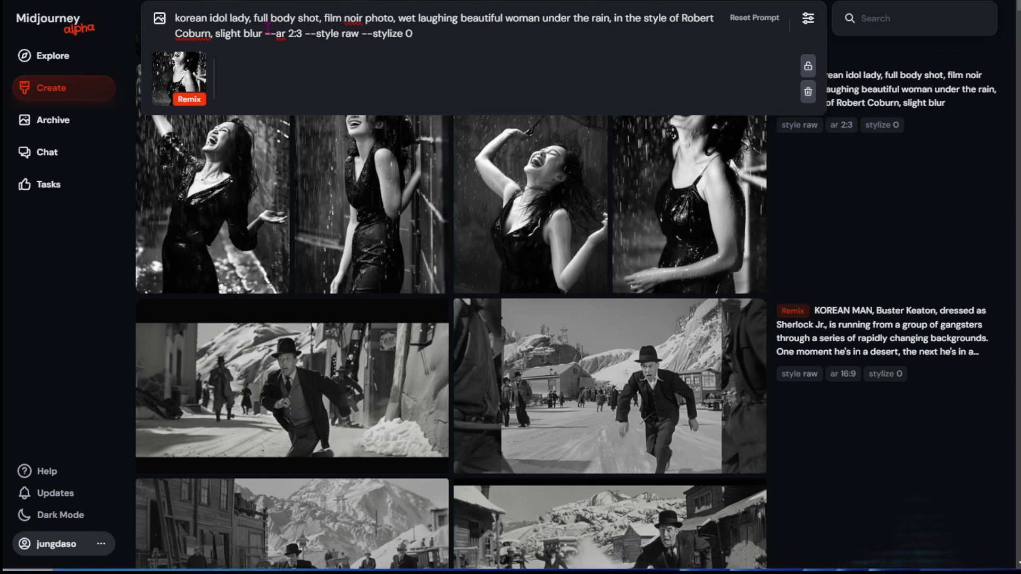
# Change "lady" and "woman" to "man" in the remix prompt and submit it.
pyautogui.doubleClick(234, 19)
pyautogui.write('ㅡ무')
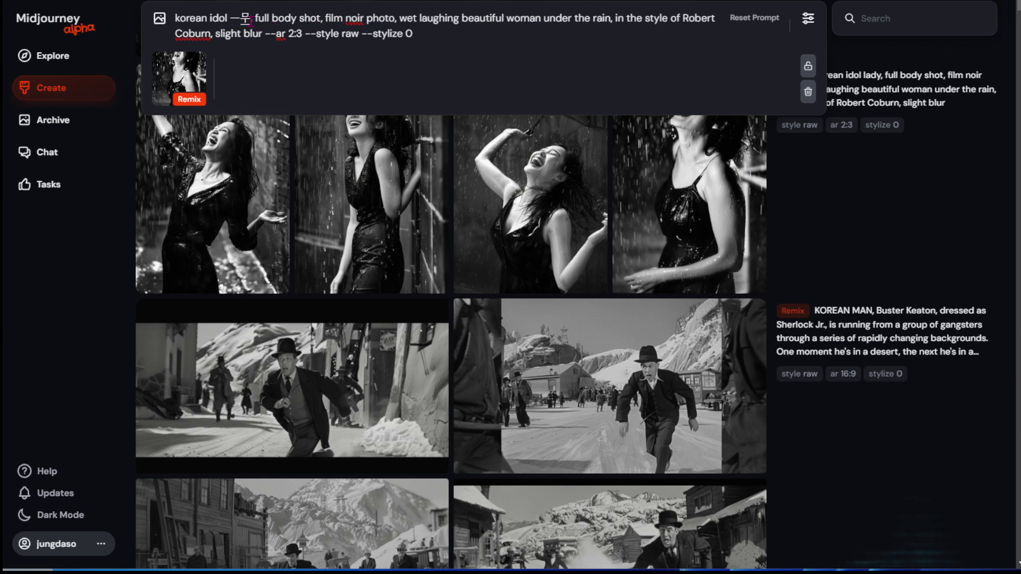
pyautogui.press('BackSpace')
pyautogui.press('BackSpace')
pyautogui.write('man')
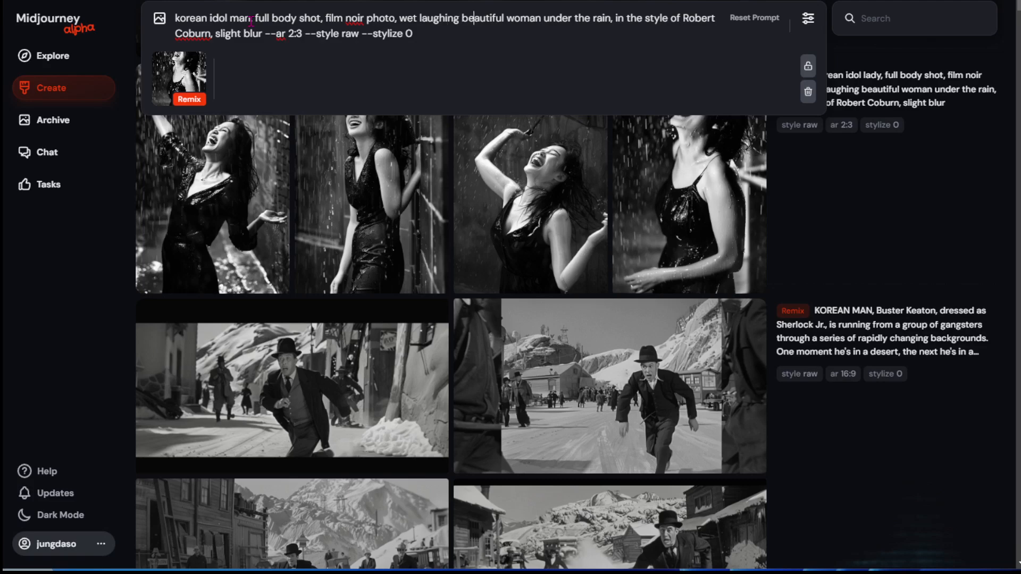
pyautogui.press('Delete')
pyautogui.press('Delete')
pyautogui.press('Return')
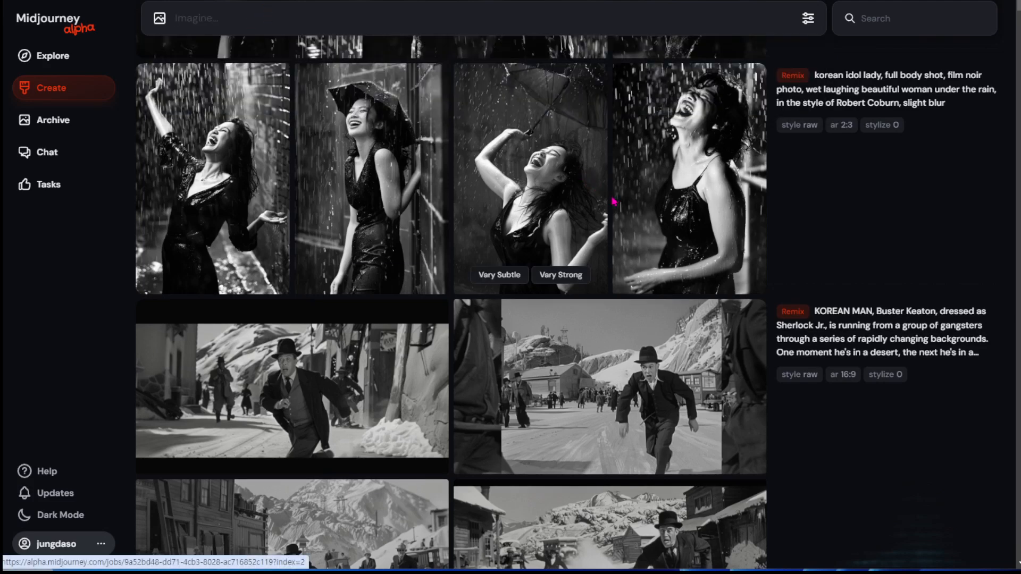
# Check the new "korean idol man" remix, then open the second moon variation image to review its Upscale actions and close it.
pyautogui.scroll(10, 642, 236)
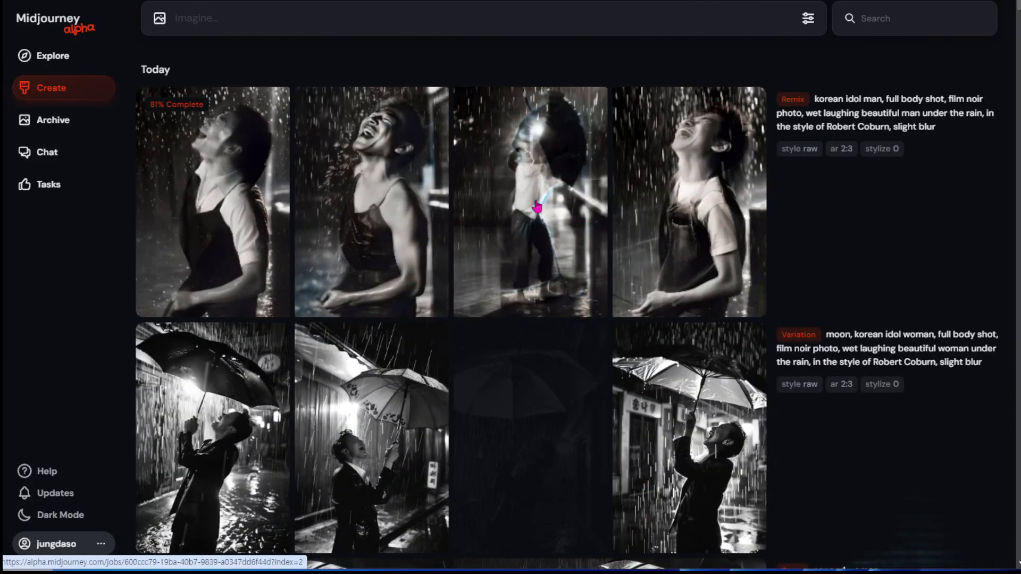
pyautogui.scroll(-2, 366, 330)
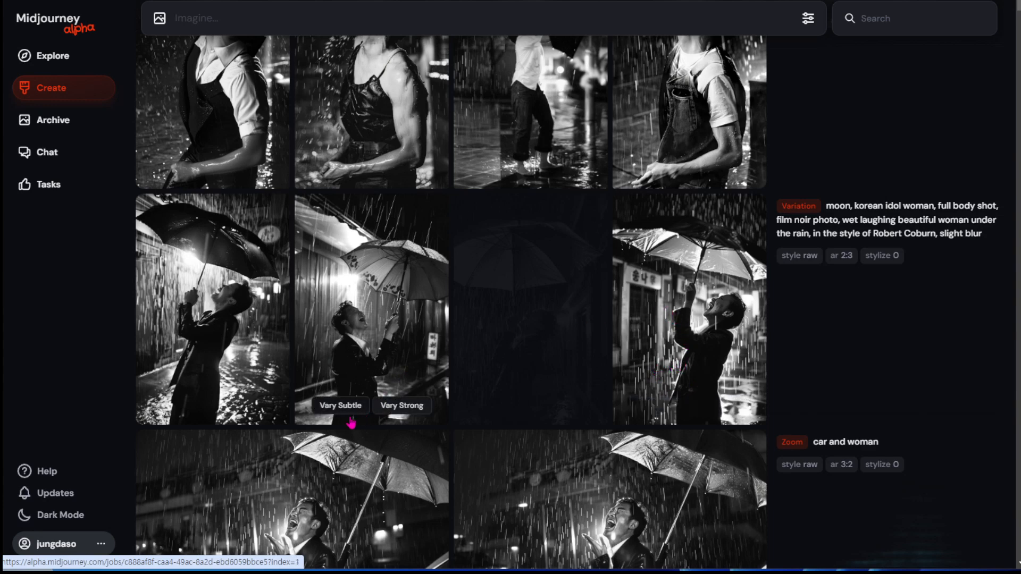
pyautogui.click(389, 294)
pyautogui.click(873, 440)
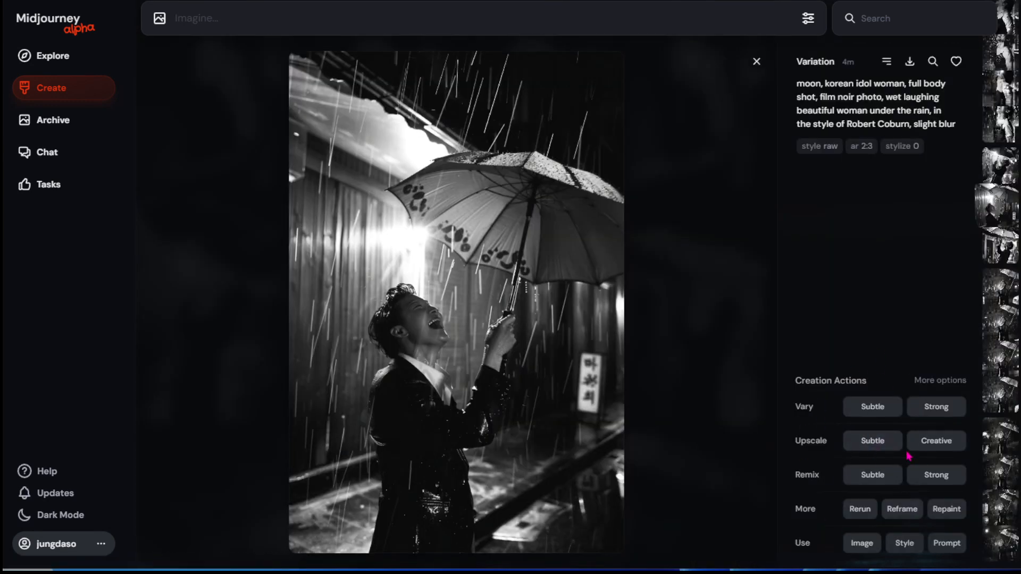
pyautogui.click(757, 62)
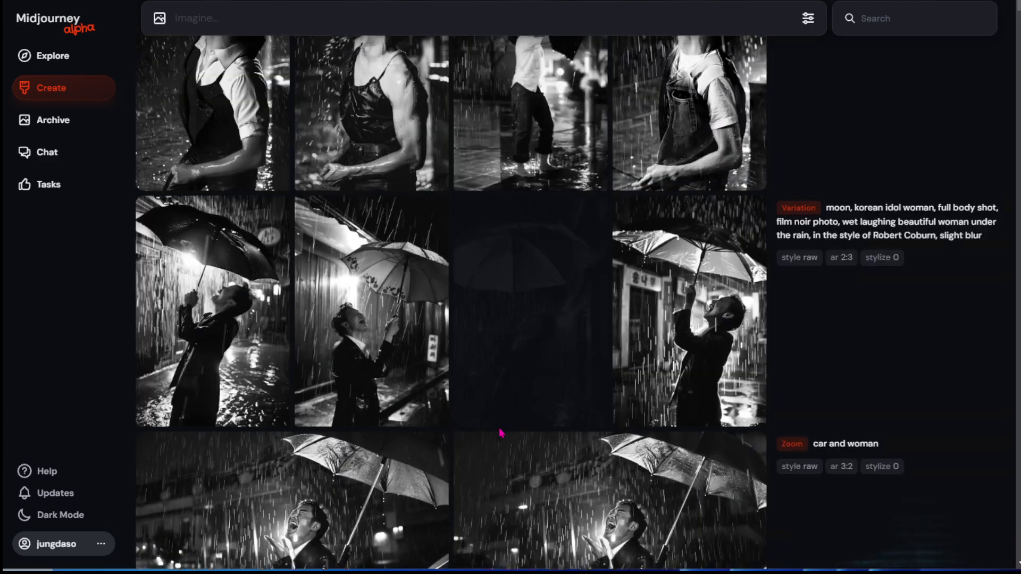
# Load the third image of the "korean idol man" grid and its prompt for a Strong remix.
pyautogui.scroll(3, 425, 373)
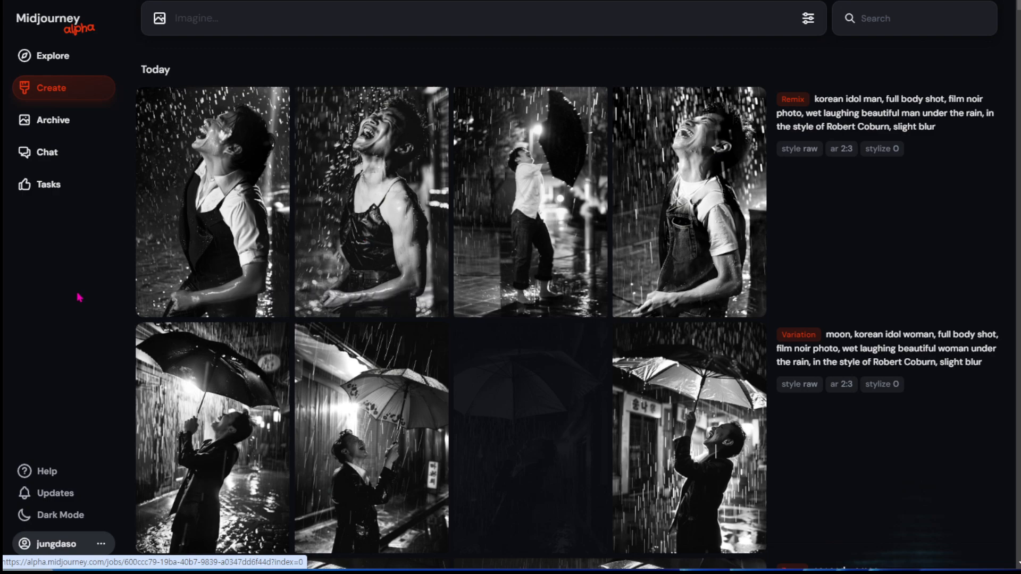
pyautogui.scroll(-12, 632, 298)
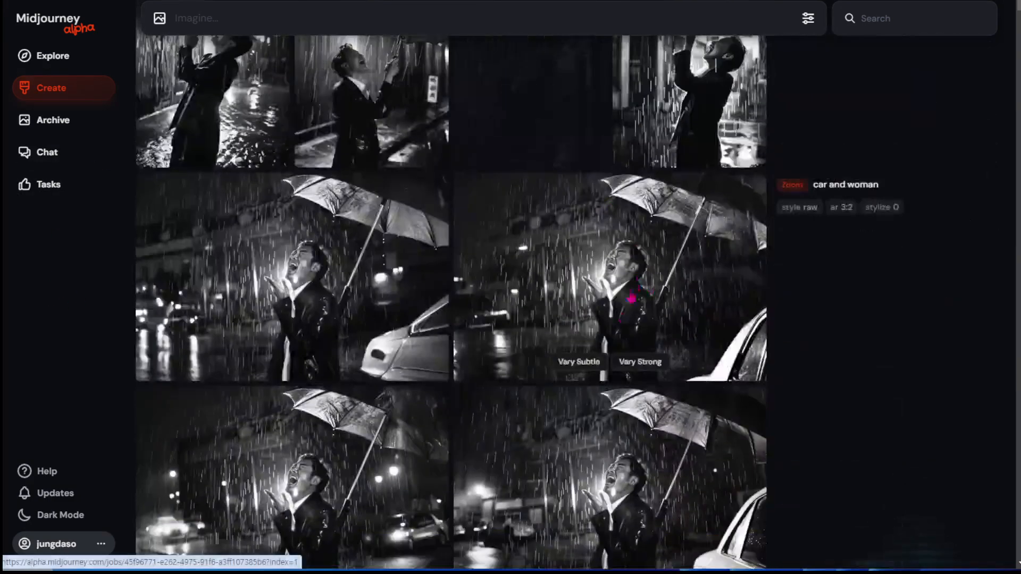
pyautogui.scroll(12, 620, 445)
pyautogui.scroll(1, 590, 367)
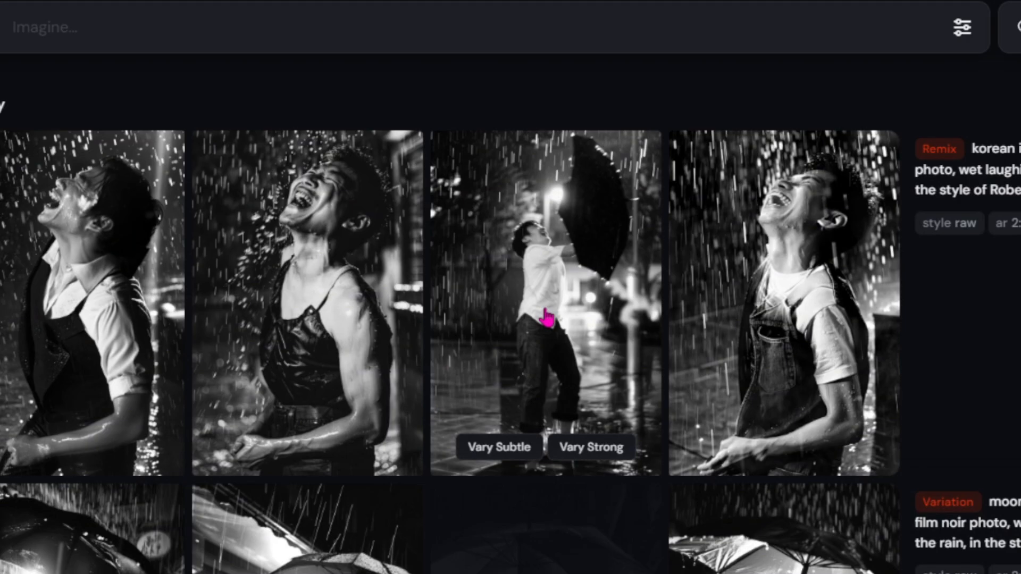
pyautogui.rightClick(530, 207)
pyautogui.moveTo(592, 252)
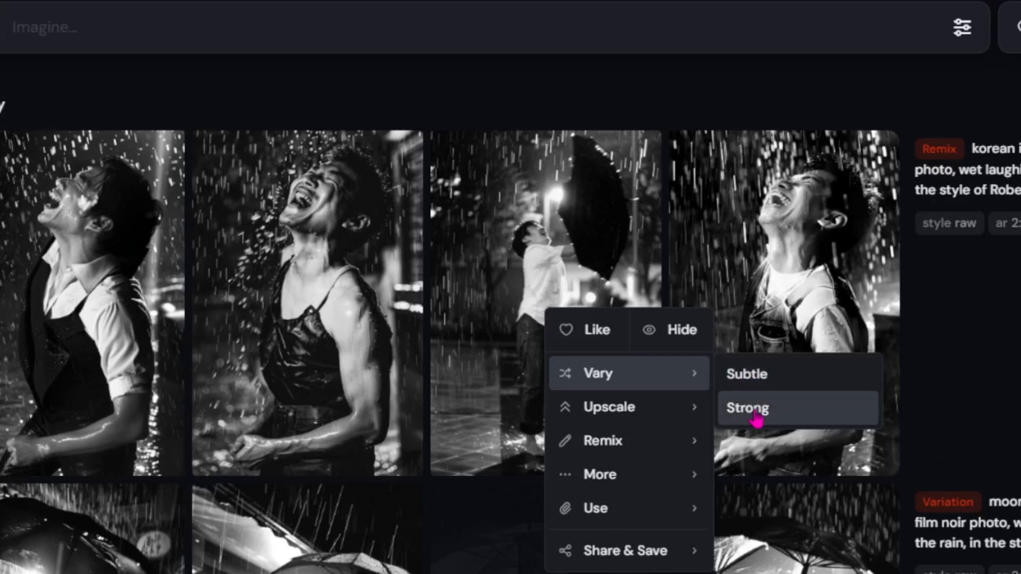
pyautogui.moveTo(686, 412)
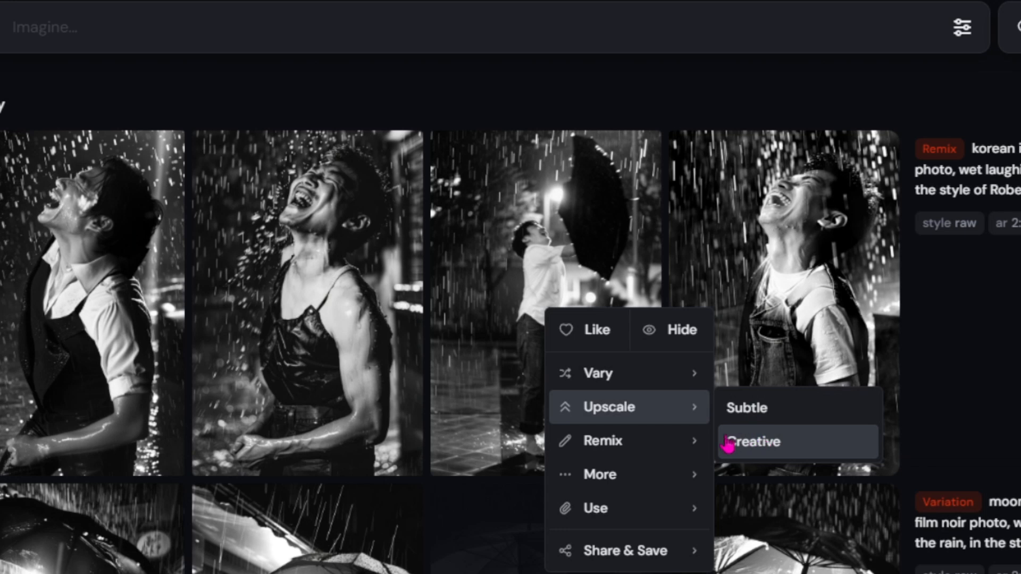
pyautogui.moveTo(650, 443)
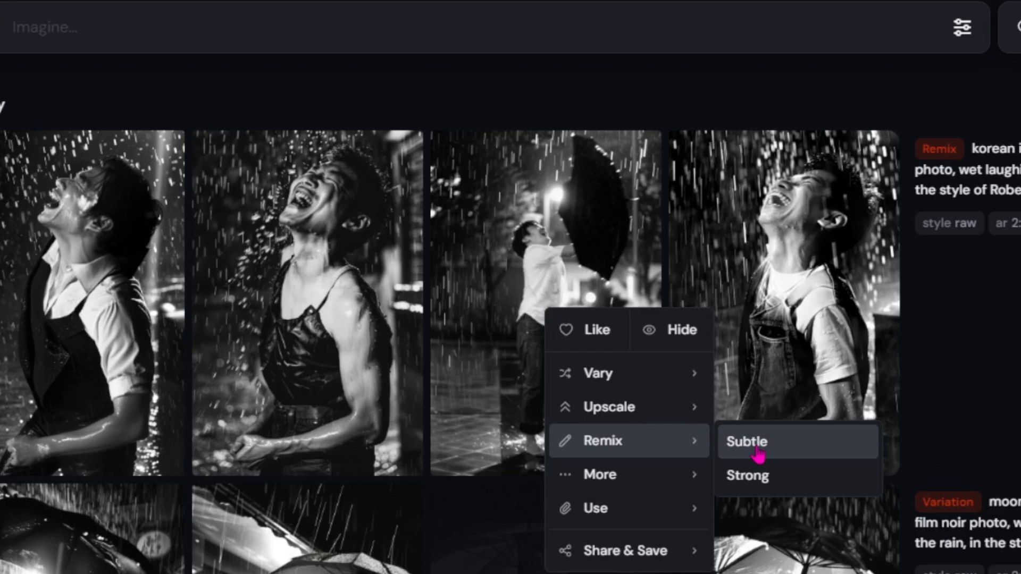
pyautogui.click(764, 489)
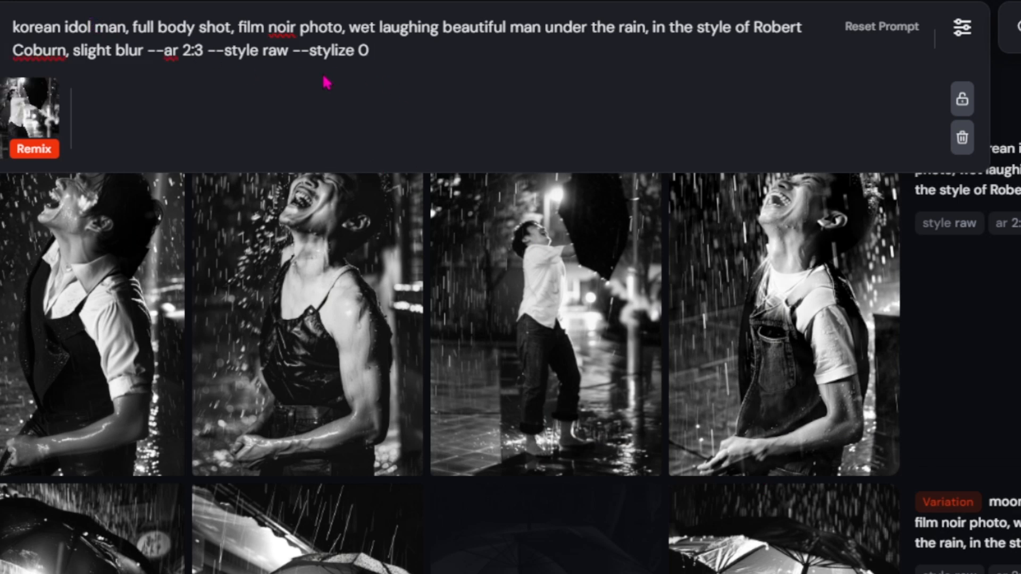
# Clear the prompt text and discard the prepared Strong remix.
pyautogui.moveTo(369, 51); pyautogui.dragTo(12, 26)
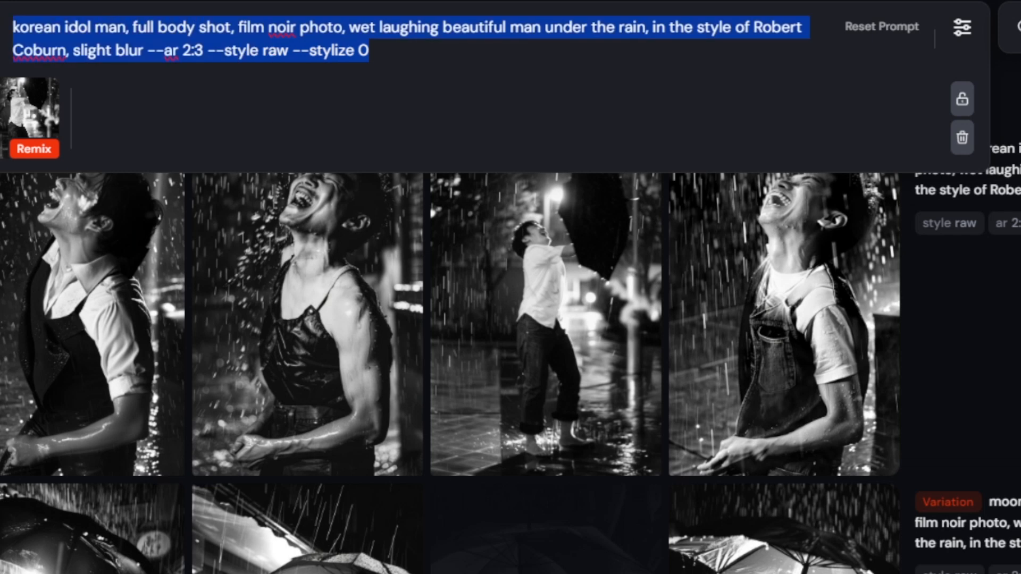
pyautogui.press('BackSpace')
pyautogui.click(46, 92)
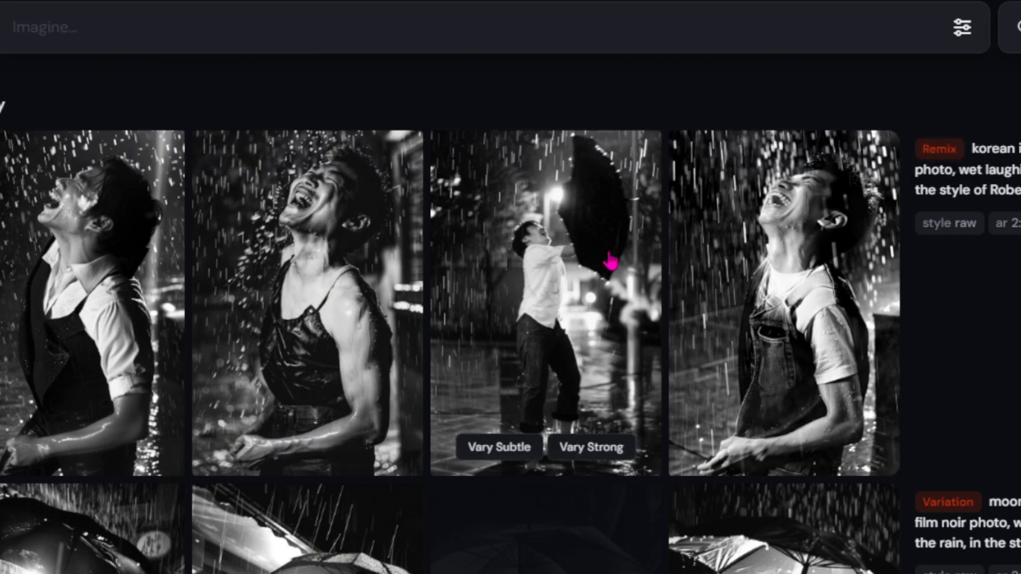
# Review the Vary and More creation actions offered for the fourth "korean idol man" image.
pyautogui.rightClick(713, 299)
pyautogui.moveTo(790, 367)
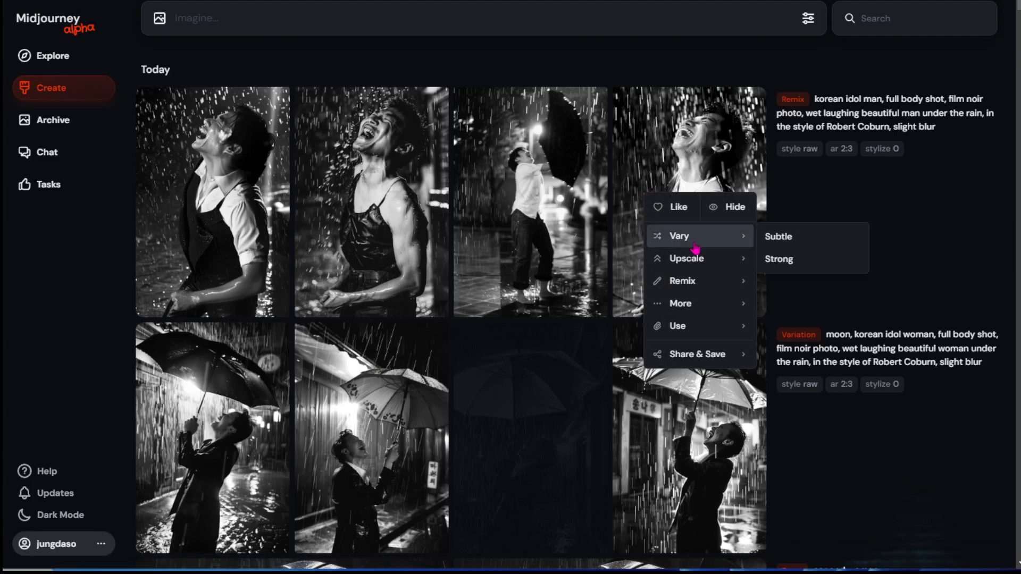
pyautogui.moveTo(694, 335)
pyautogui.moveTo(698, 311)
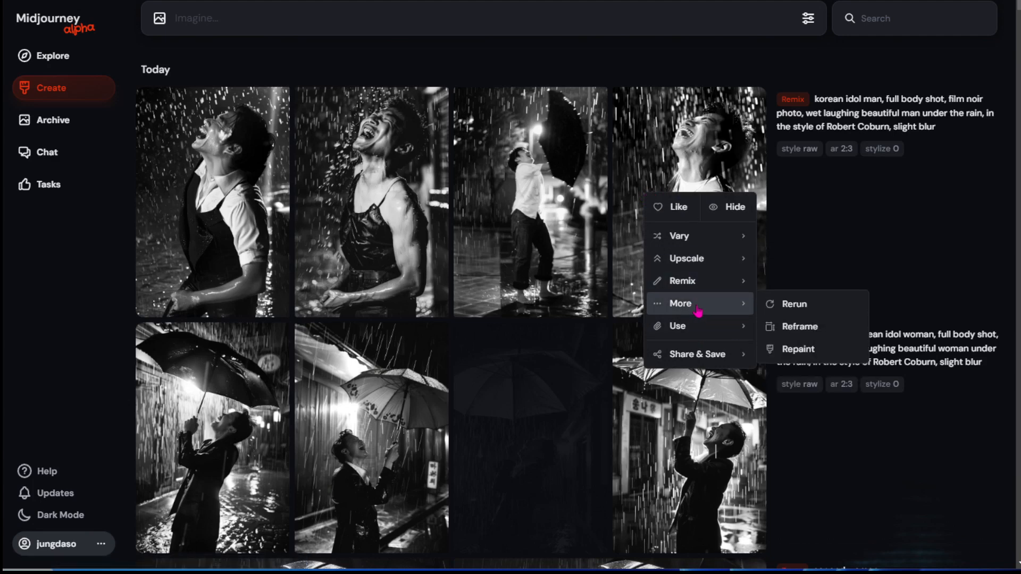
pyautogui.click(843, 196)
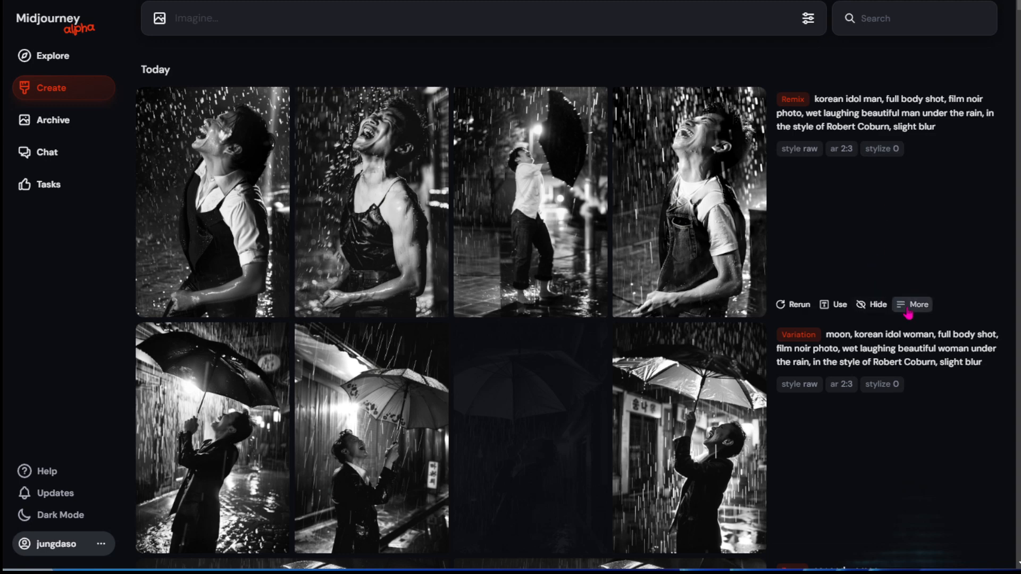
# Download the whole "korean idol man" remix grid, then close the image viewer and the download list.
pyautogui.click(911, 307)
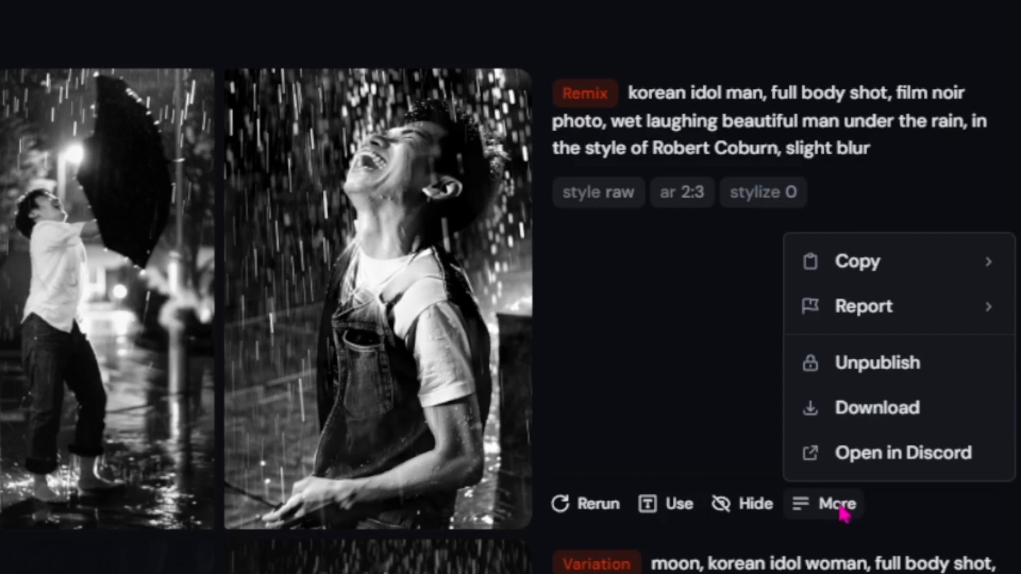
pyautogui.click(914, 305)
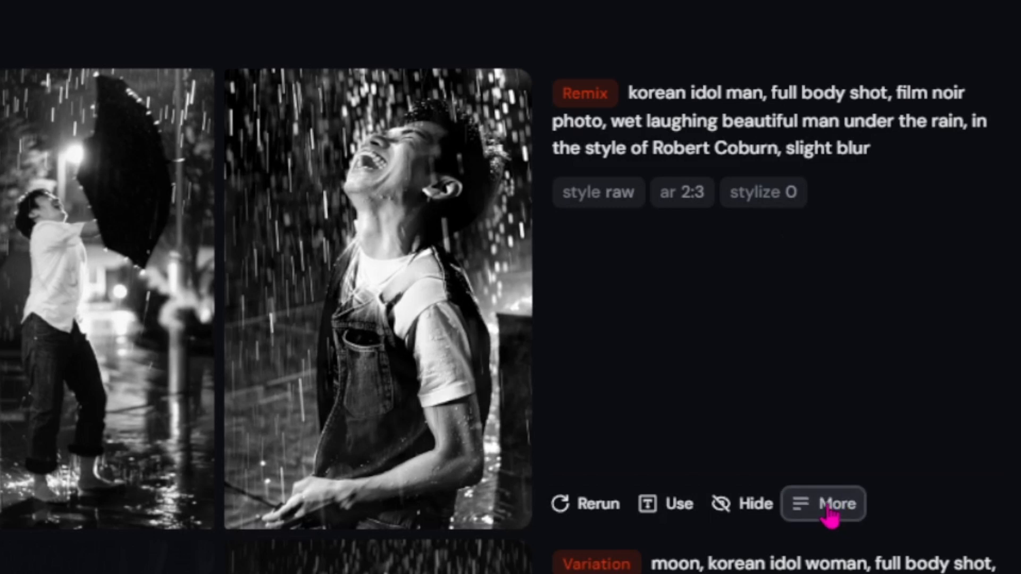
pyautogui.click(829, 514)
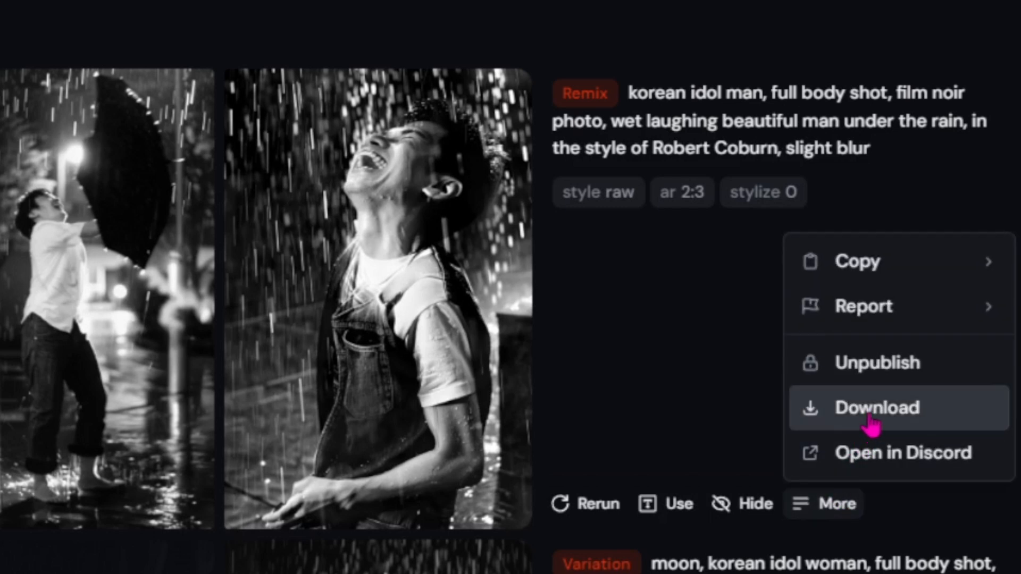
pyautogui.click(870, 423)
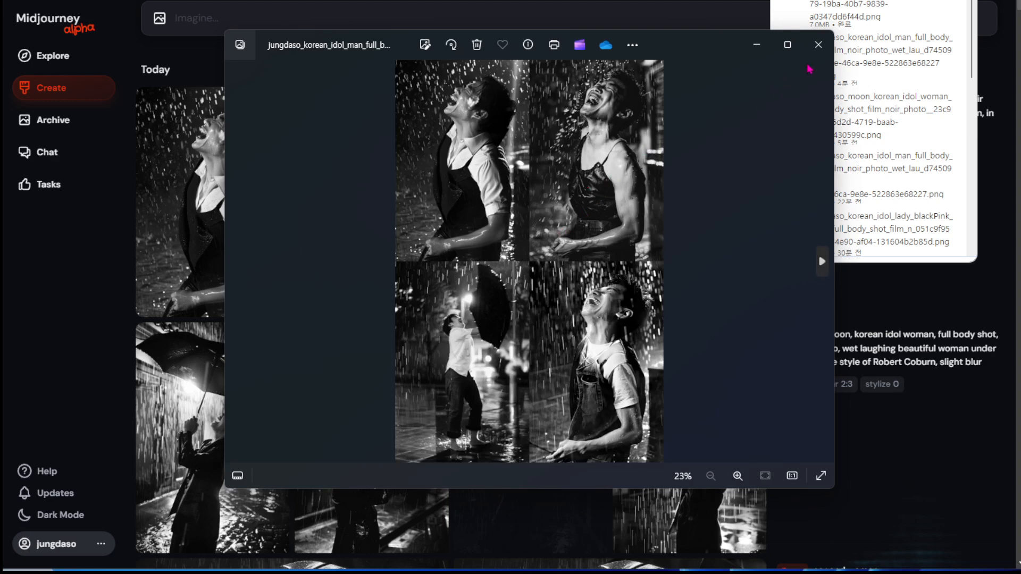
pyautogui.click(818, 45)
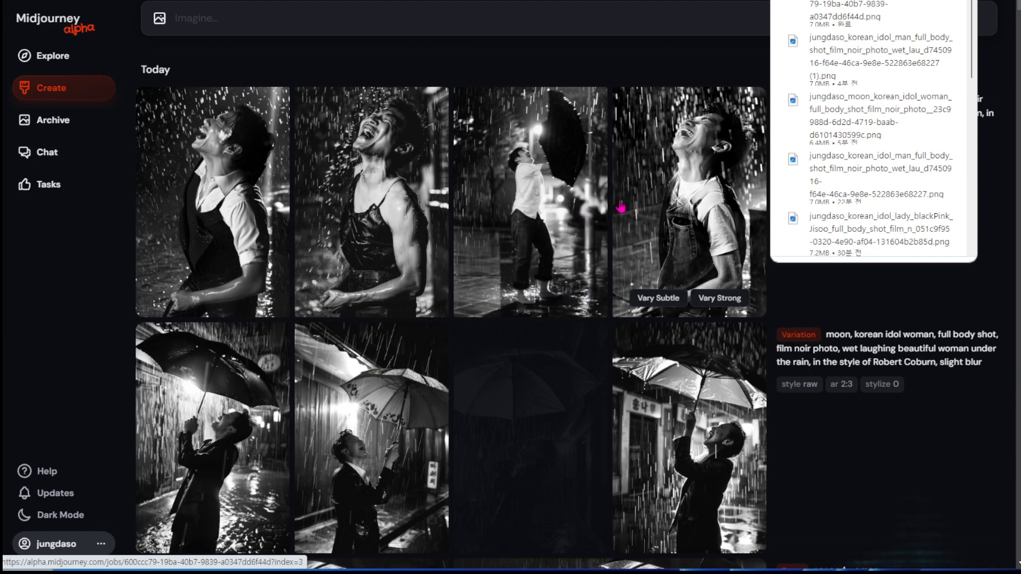
pyautogui.click(956, 286)
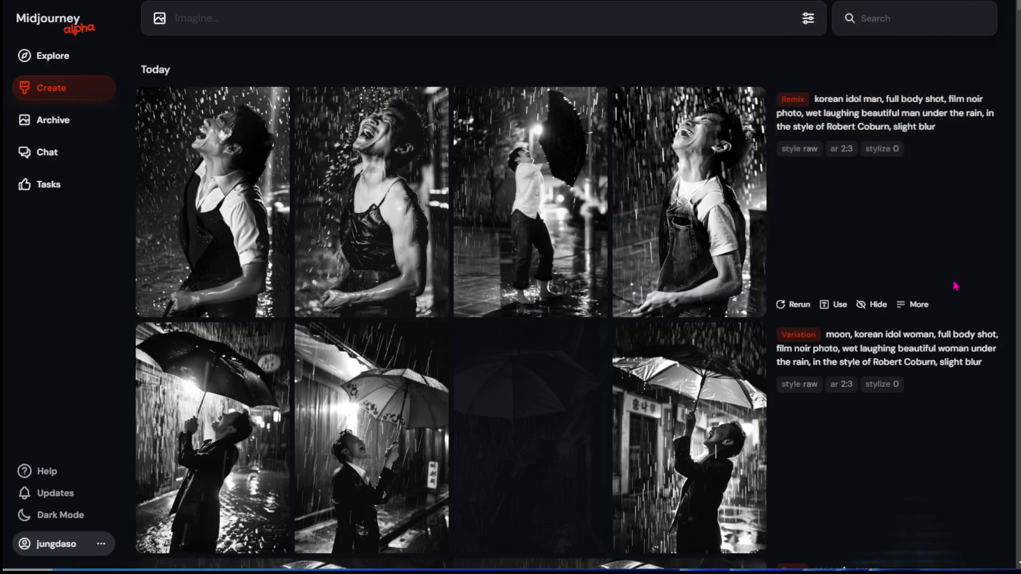
# Try to open the "korean idol man" remix job in Discord.
pyautogui.click(902, 311)
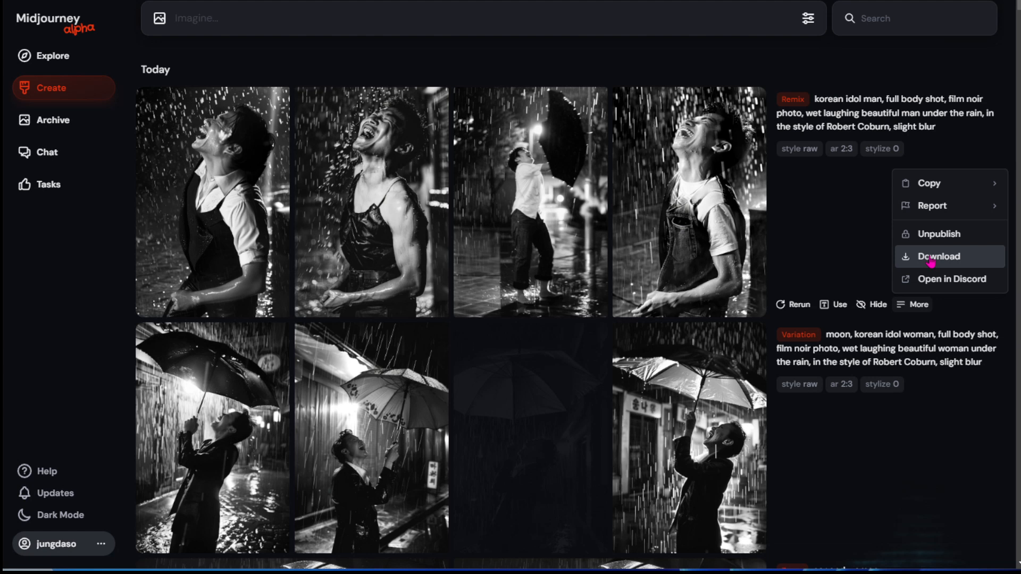
pyautogui.click(928, 280)
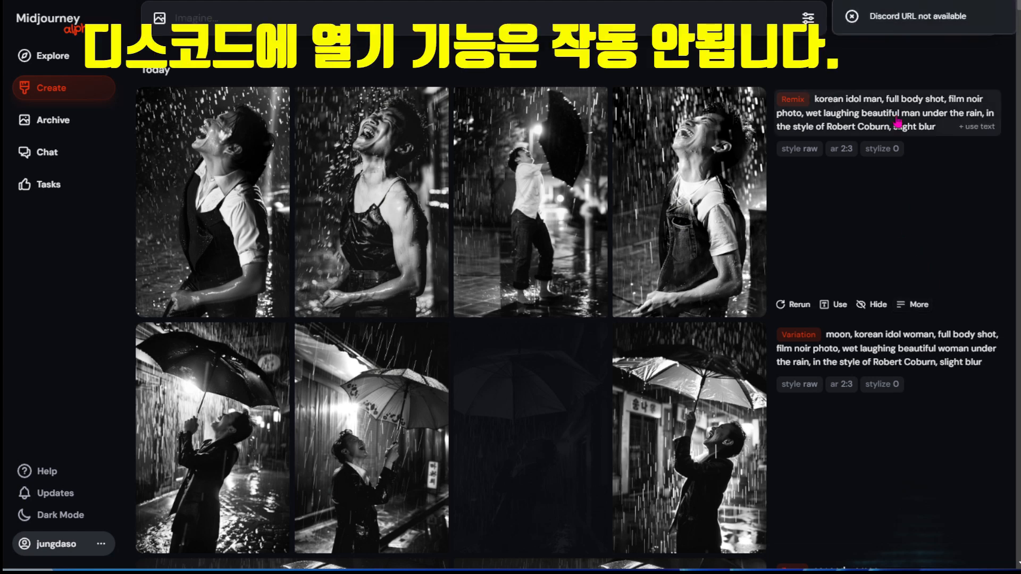
pyautogui.click(851, 18)
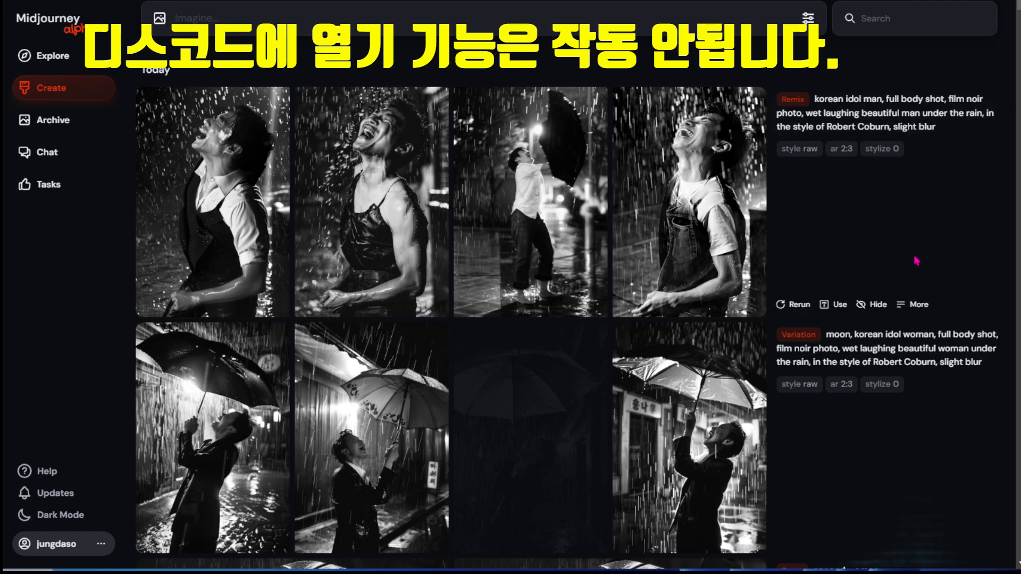
# Open the fourth "korean idol man" image, examine its creation actions and Copy options, and close the image.
pyautogui.click(690, 234)
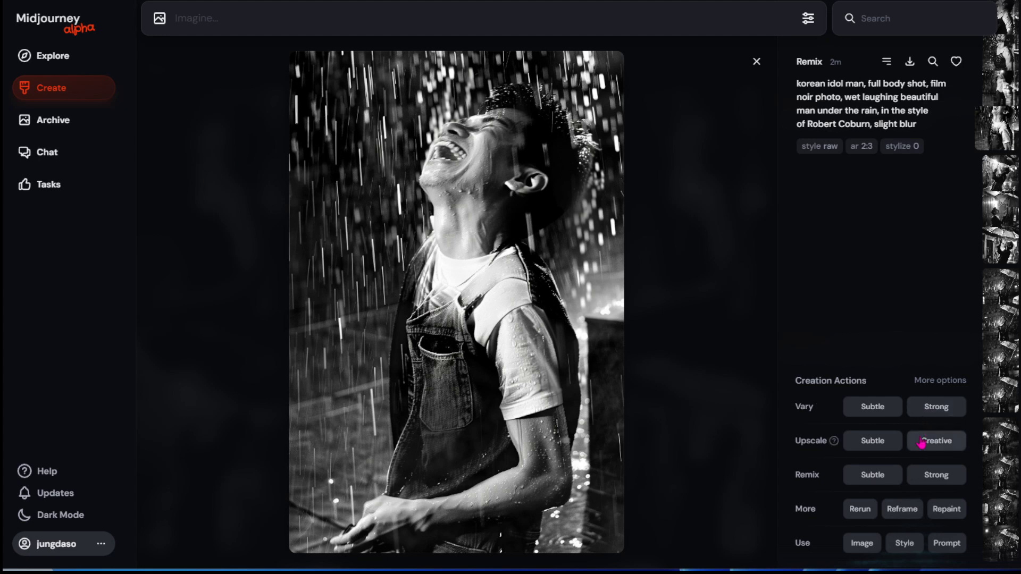
pyautogui.click(887, 61)
pyautogui.click(840, 215)
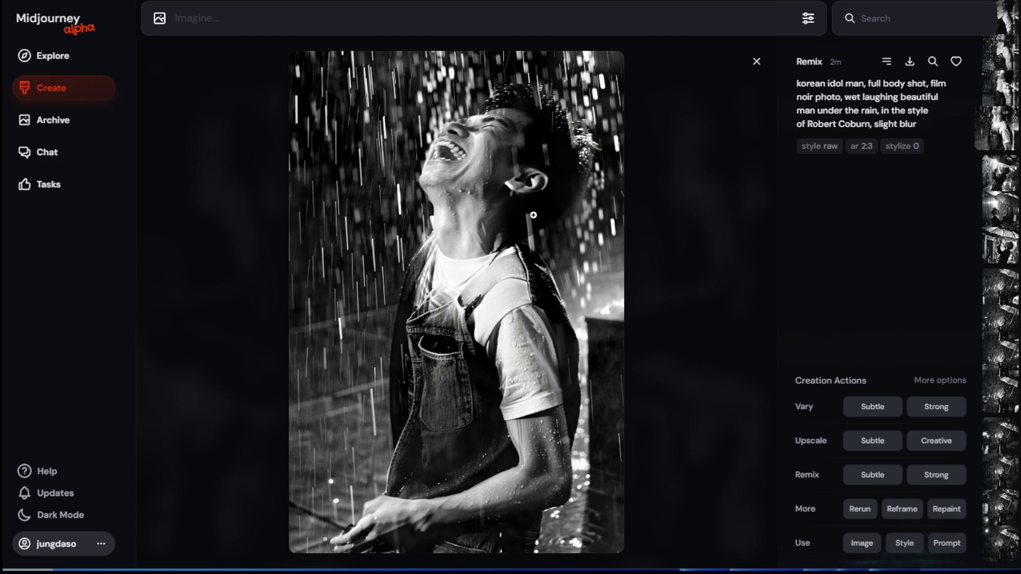
pyautogui.click(886, 62)
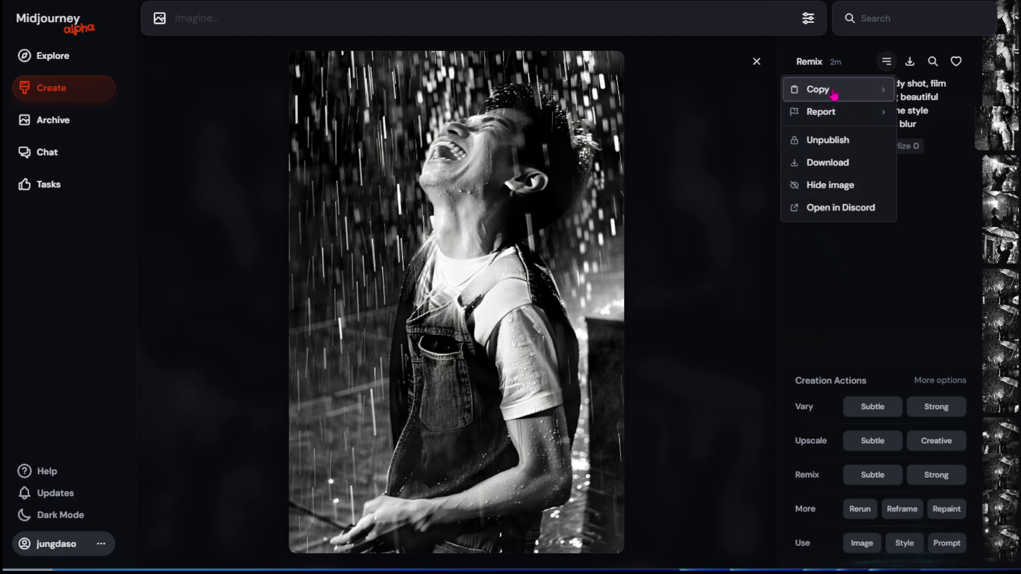
pyautogui.moveTo(833, 94)
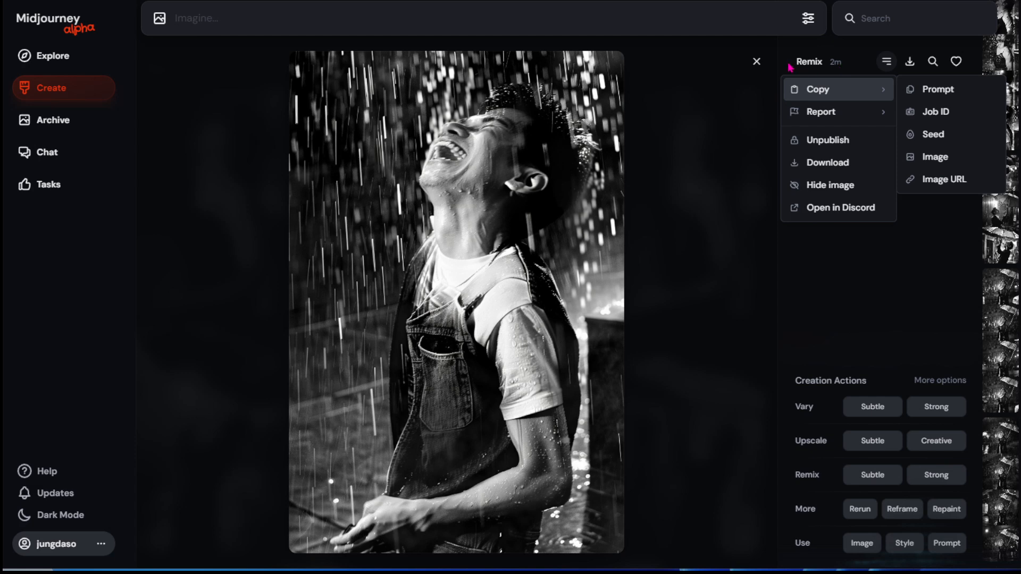
pyautogui.click(756, 64)
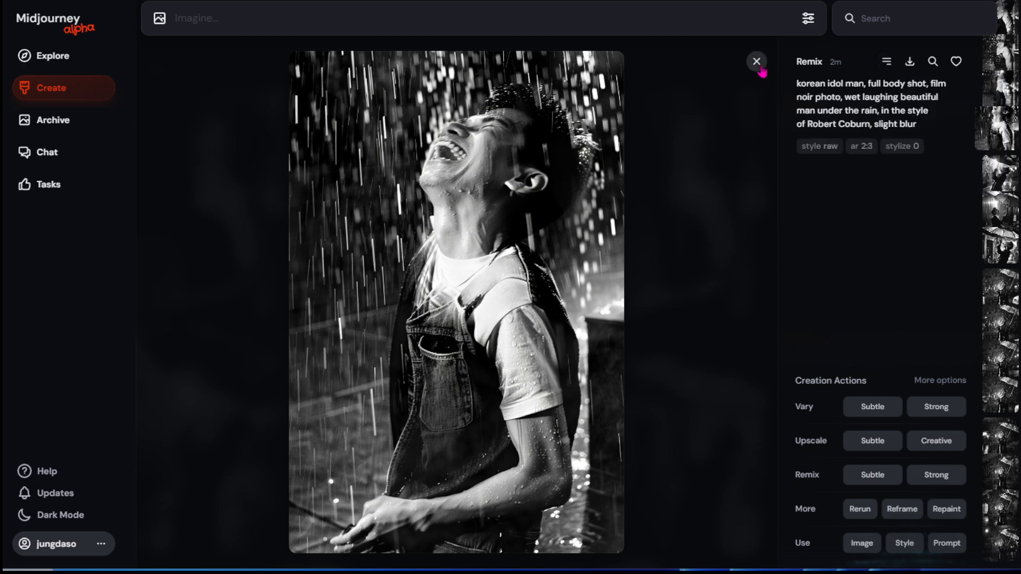
pyautogui.click(756, 63)
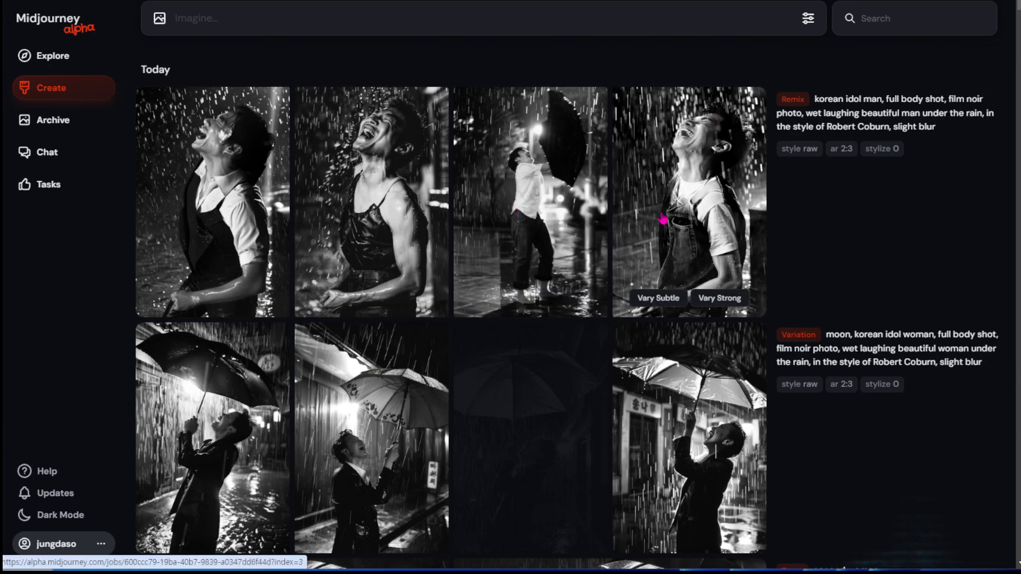
pyautogui.click(664, 221)
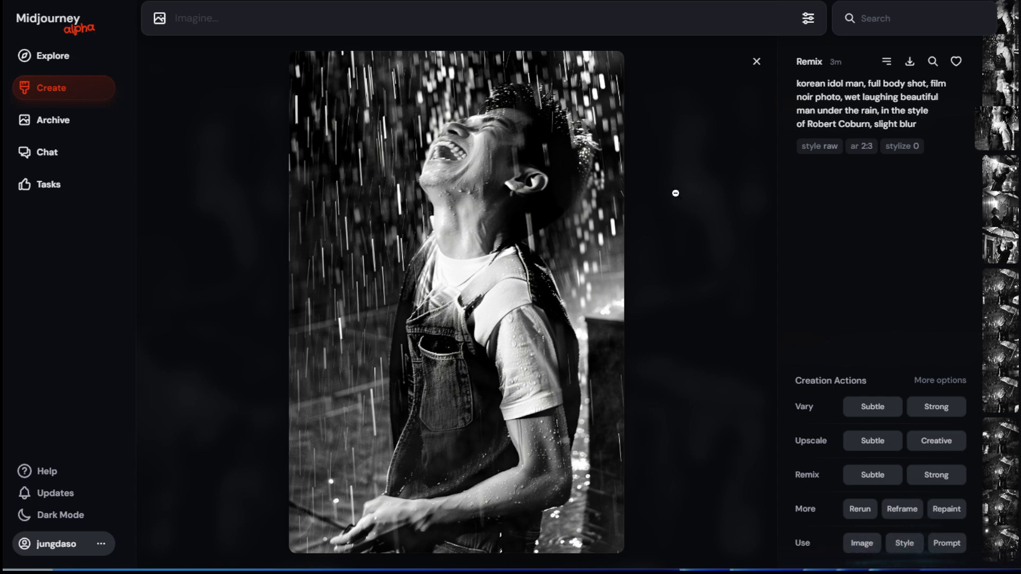
pyautogui.click(756, 62)
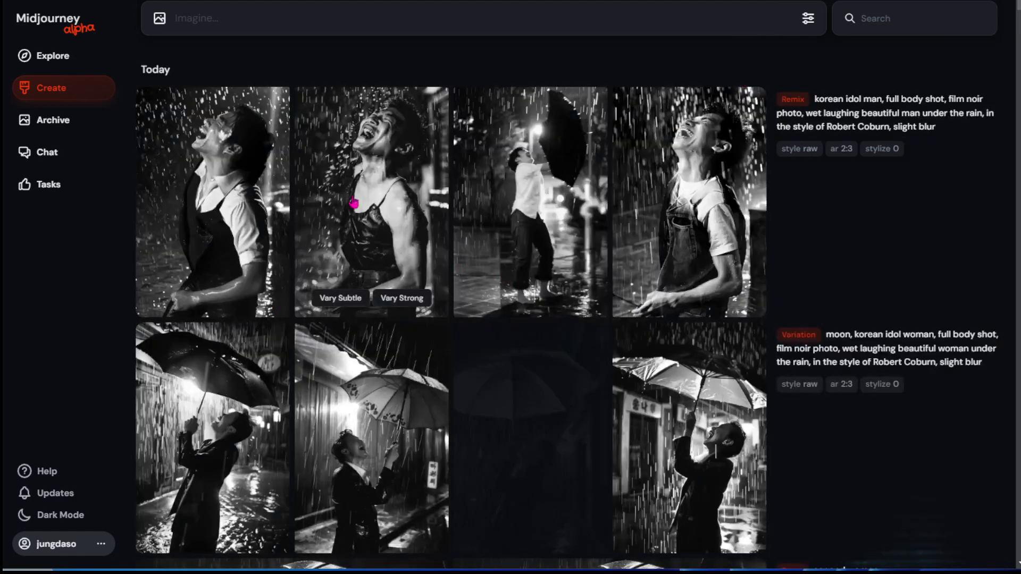
# Reuse the second "korean idol man" image's prompt and add that image as an image reference.
pyautogui.rightClick(353, 199)
pyautogui.moveTo(388, 336)
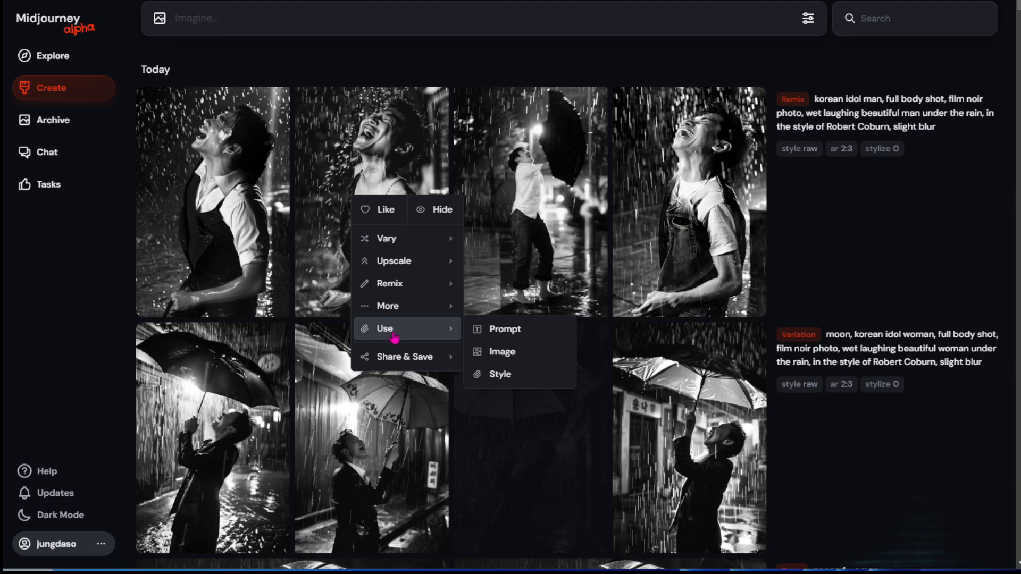
pyautogui.click(531, 335)
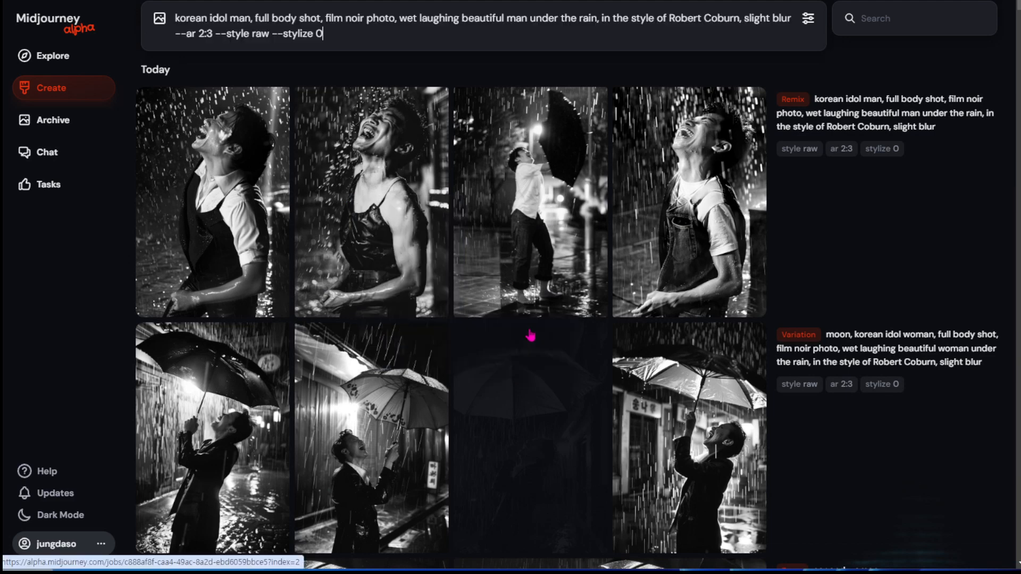
pyautogui.rightClick(364, 196)
pyautogui.moveTo(396, 326)
pyautogui.click(513, 347)
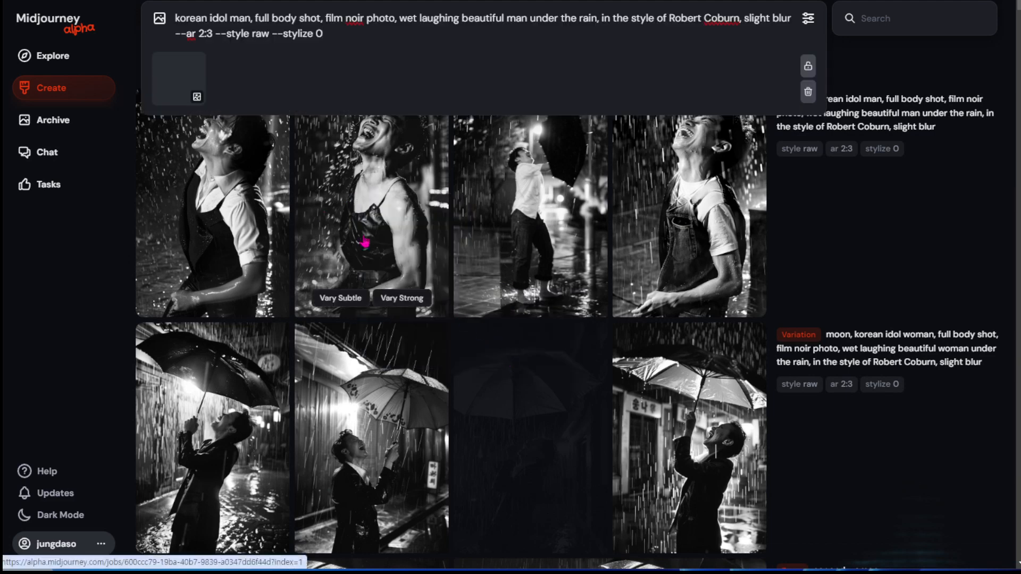
# Use the second "korean idol man" image as a style reference and check the reference types on its prompt thumbnail.
pyautogui.rightClick(400, 213)
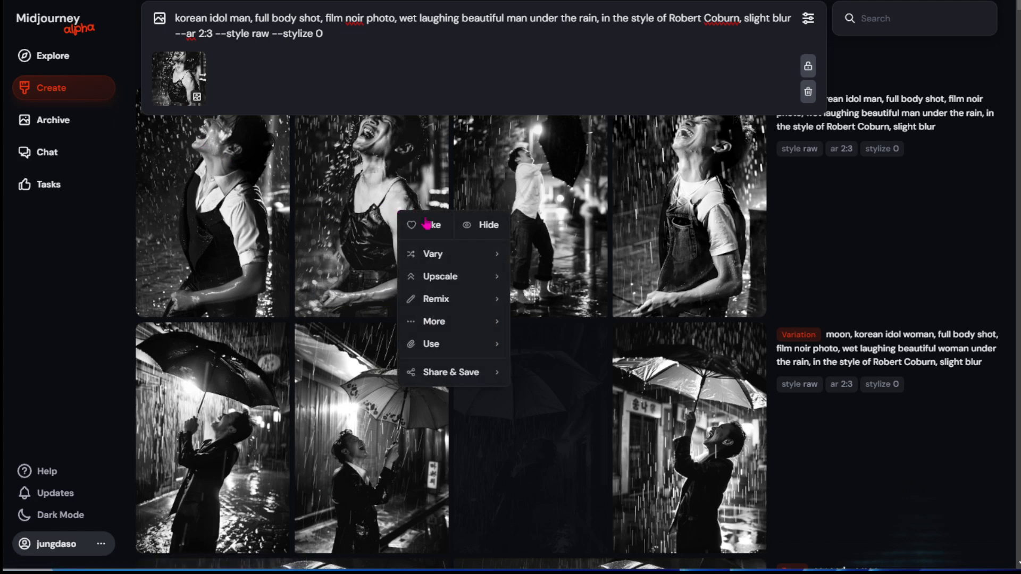
pyautogui.moveTo(485, 373)
pyautogui.moveTo(494, 343)
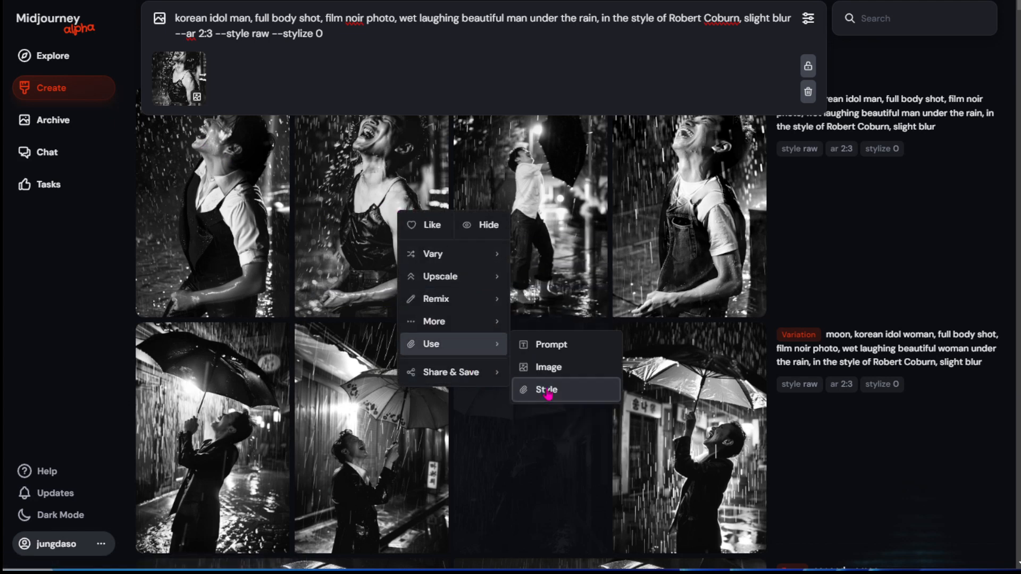
pyautogui.click(527, 391)
pyautogui.moveTo(174, 101)
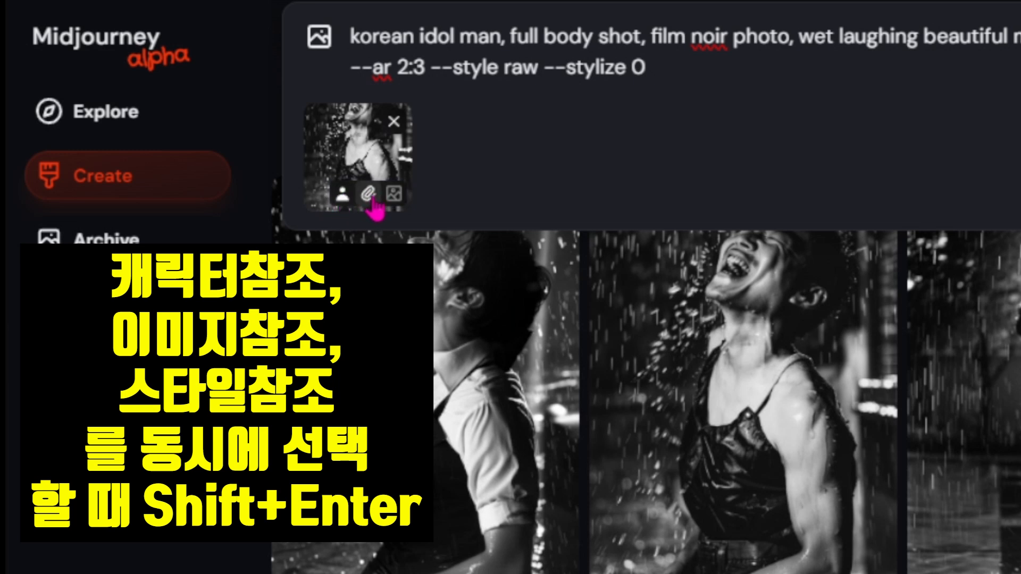
# Apply the prompt image as character, style and image reference at once and generate the "korean idol man" prompt.
pyautogui.keyDown('shift'); pyautogui.click(394, 197); pyautogui.keyUp('shift')
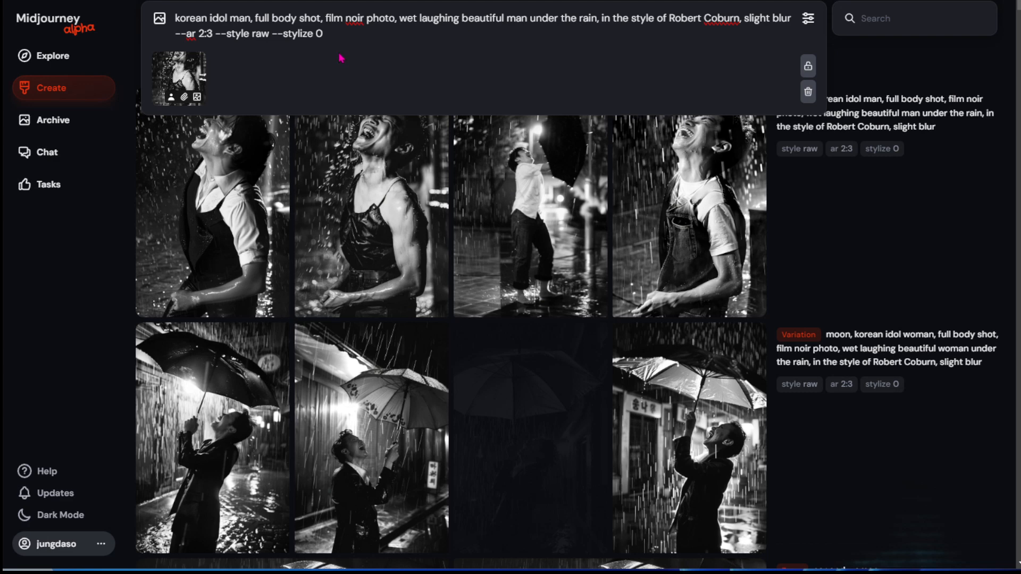
pyautogui.press('Return')
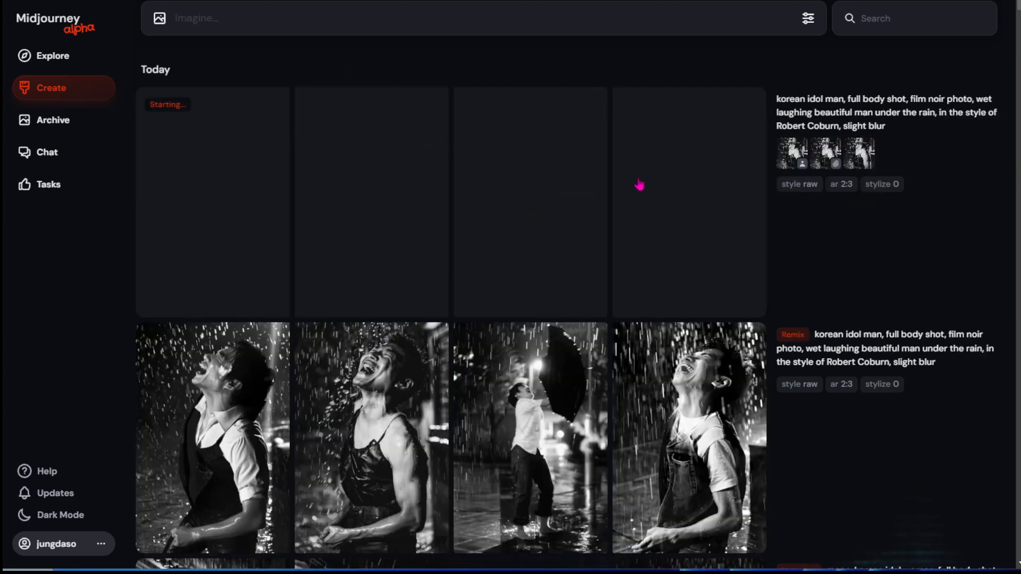
pyautogui.moveTo(862, 152)
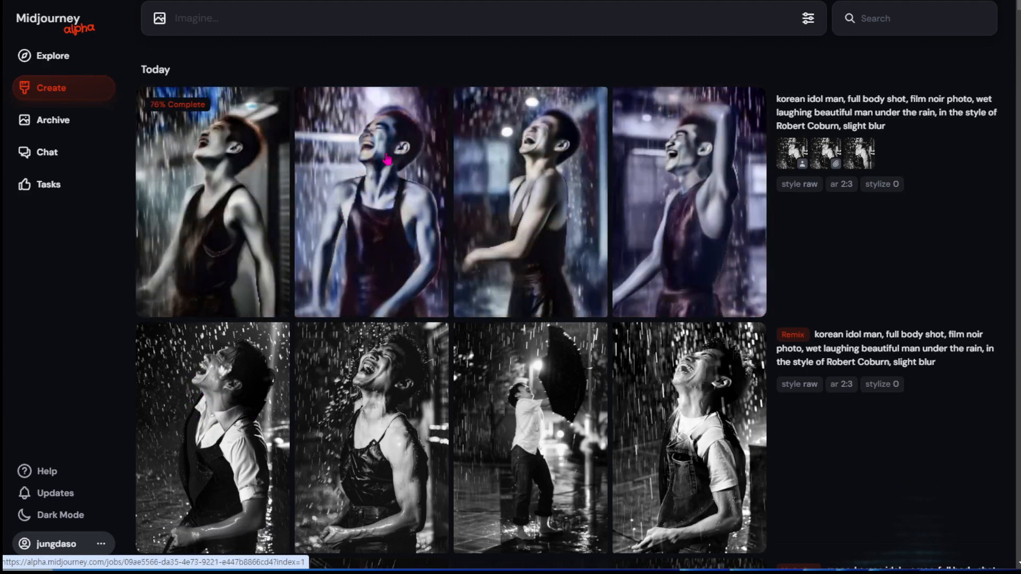
# Examine the additional job options of the "korean idol man" remix, such as Copy, Report, Unpublish and Download.
pyautogui.scroll(-5, 622, 182)
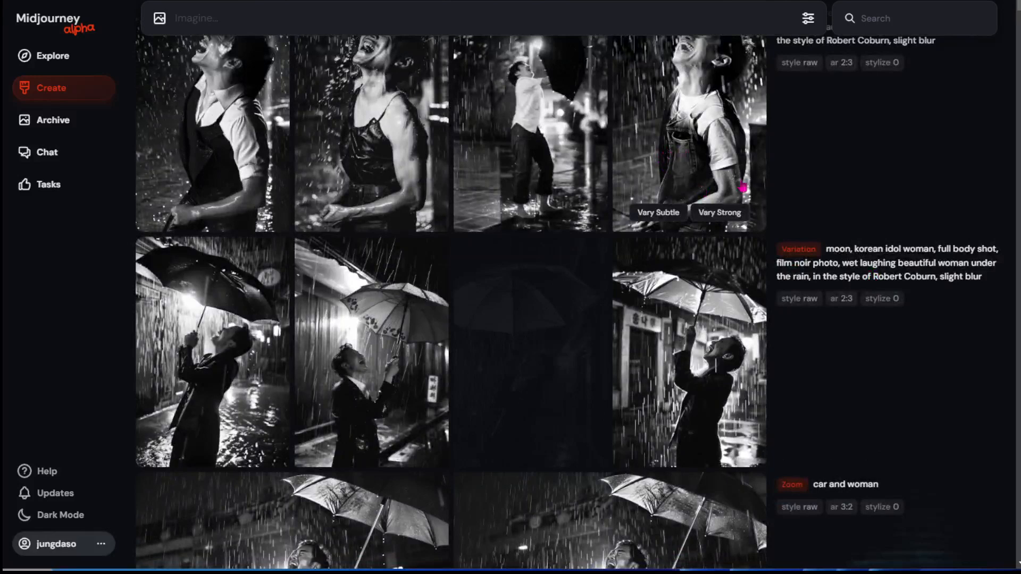
pyautogui.moveTo(798, 226)
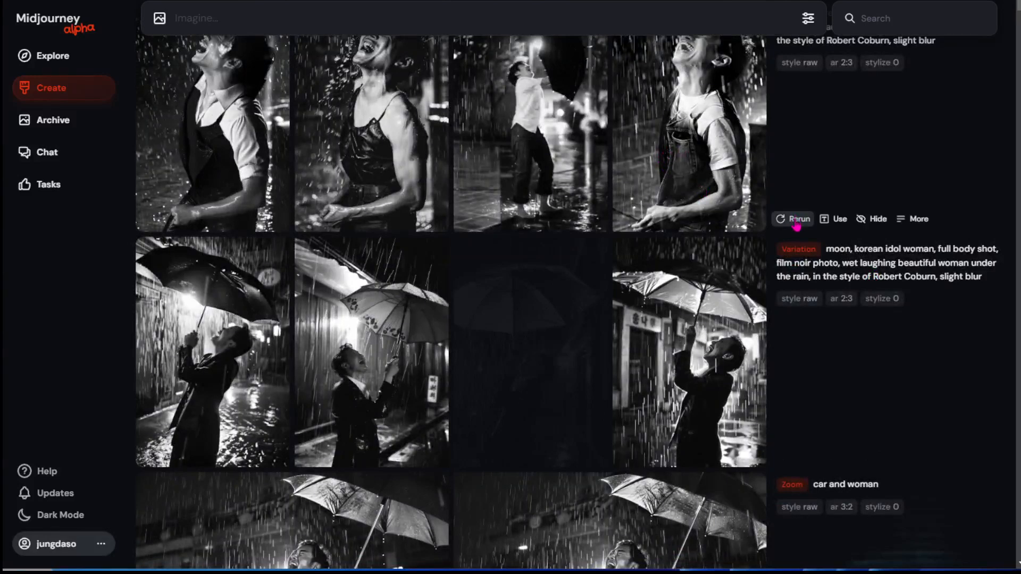
pyautogui.click(913, 228)
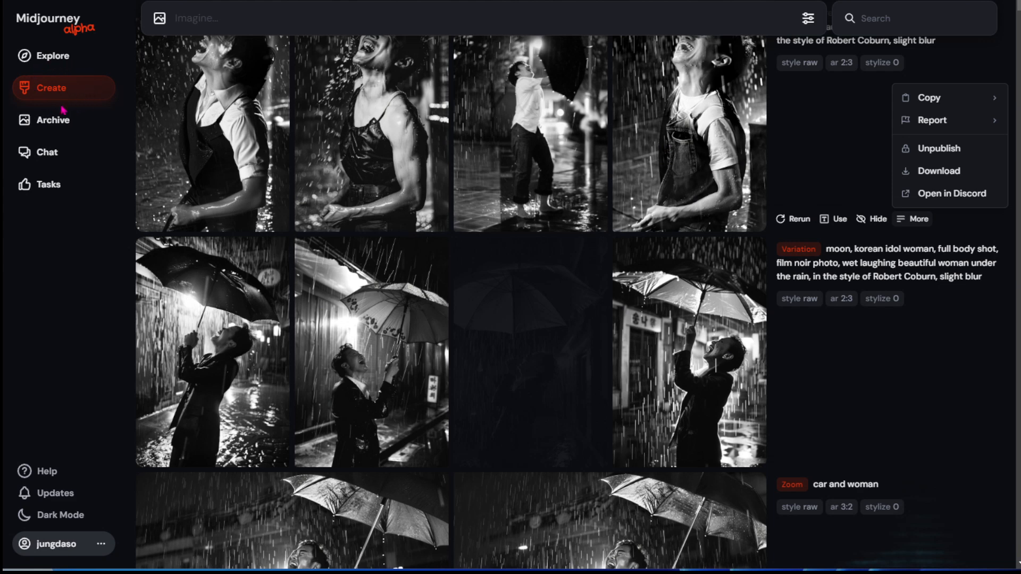
pyautogui.click(846, 143)
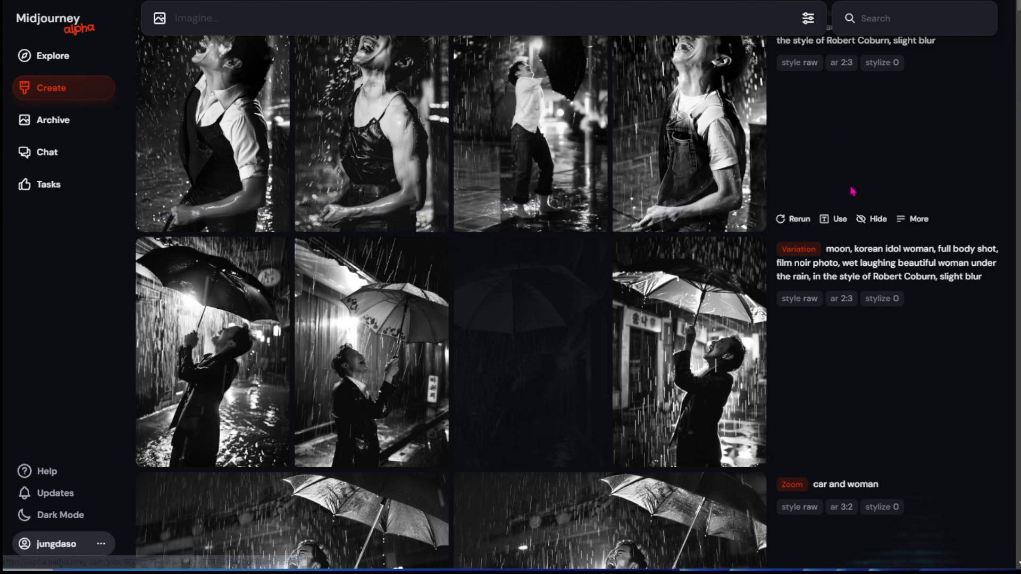
pyautogui.click(911, 220)
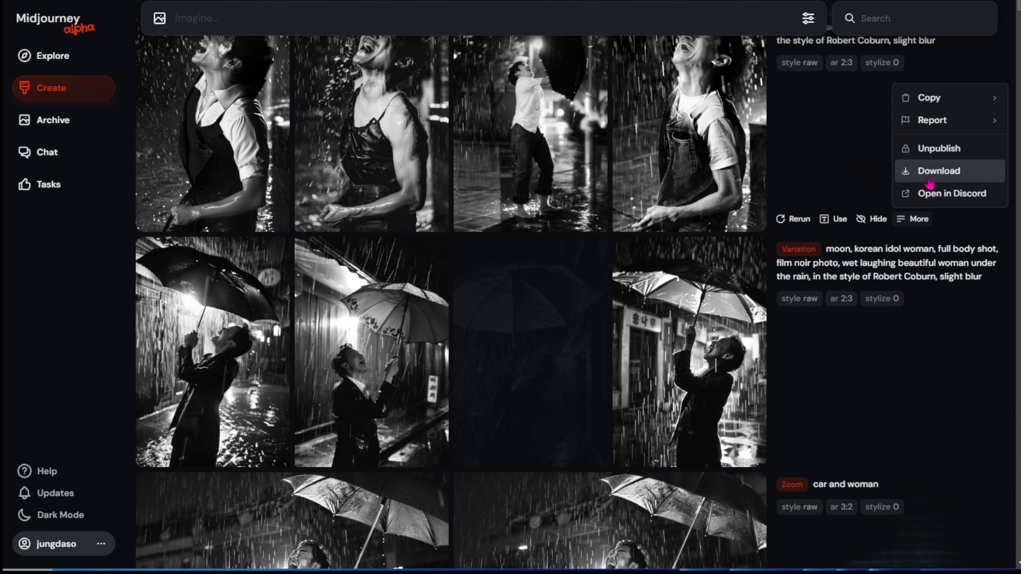
pyautogui.click(828, 165)
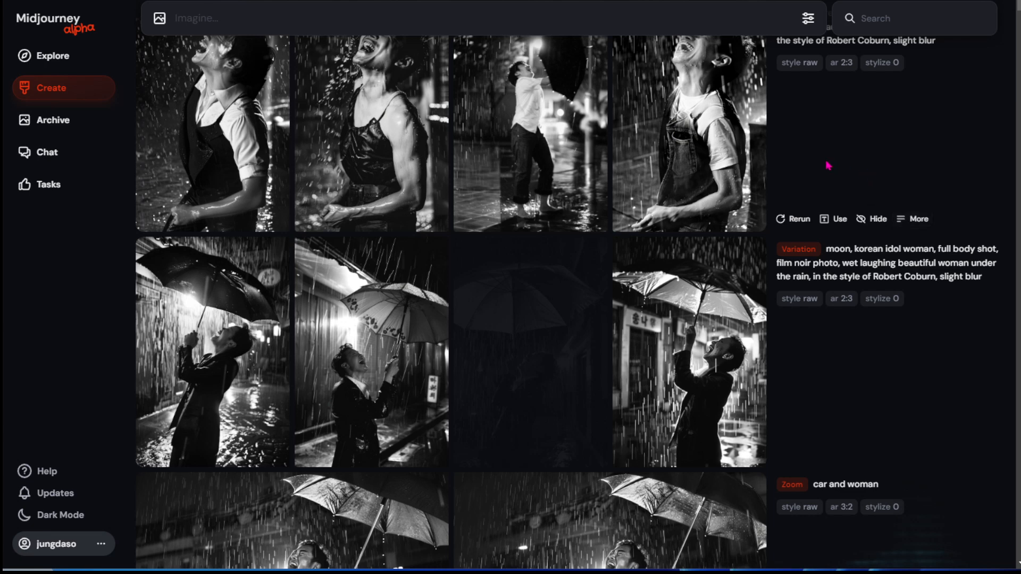
# Open the fourth "korean idol man" remix image to view its creation actions, and close it.
pyautogui.scroll(2, 771, 218)
pyautogui.click(701, 217)
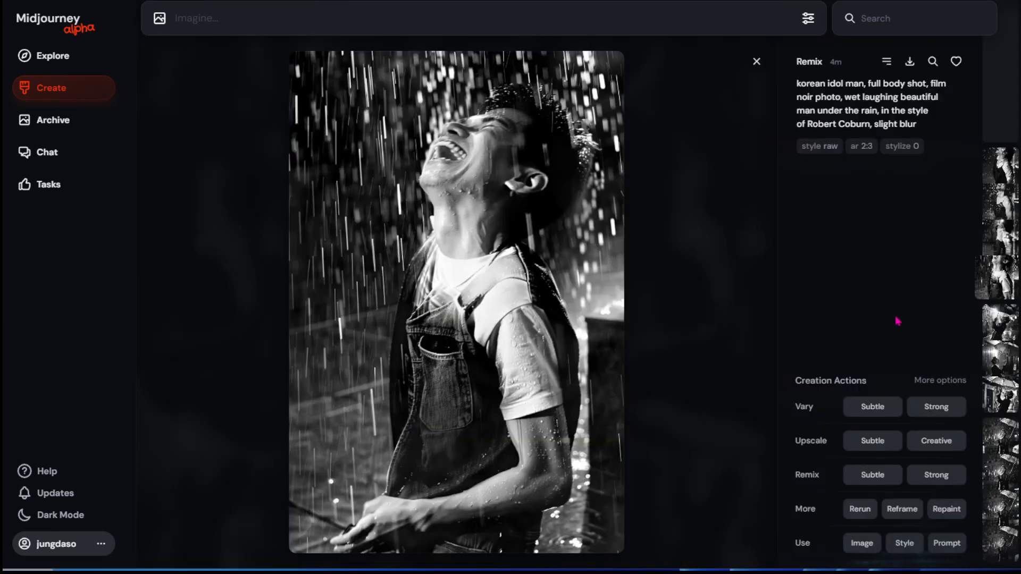
pyautogui.click(757, 63)
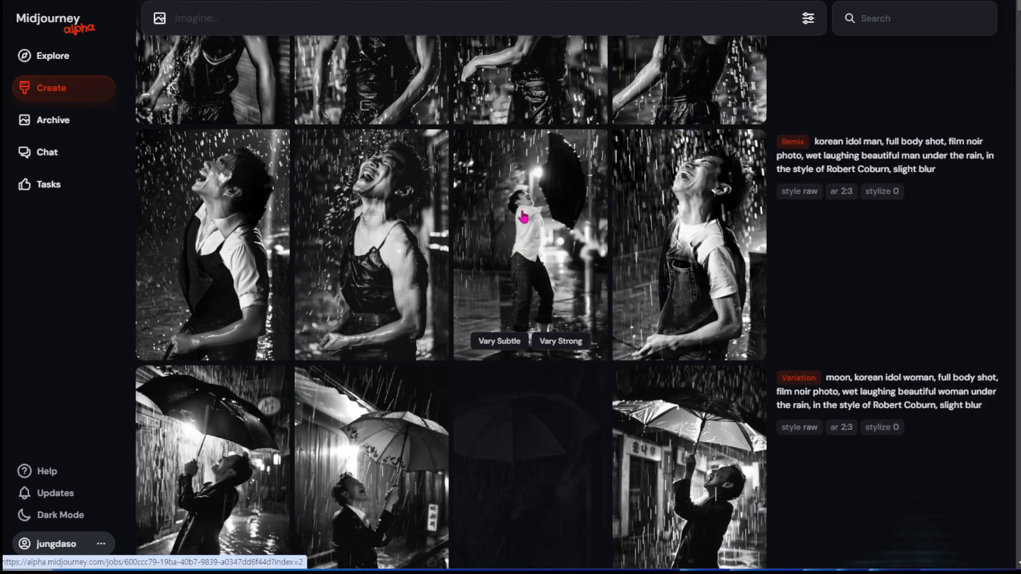
# Open the Reframe editor for the second "korean idol man" remix image, look at its options and close it.
pyautogui.rightClick(361, 233)
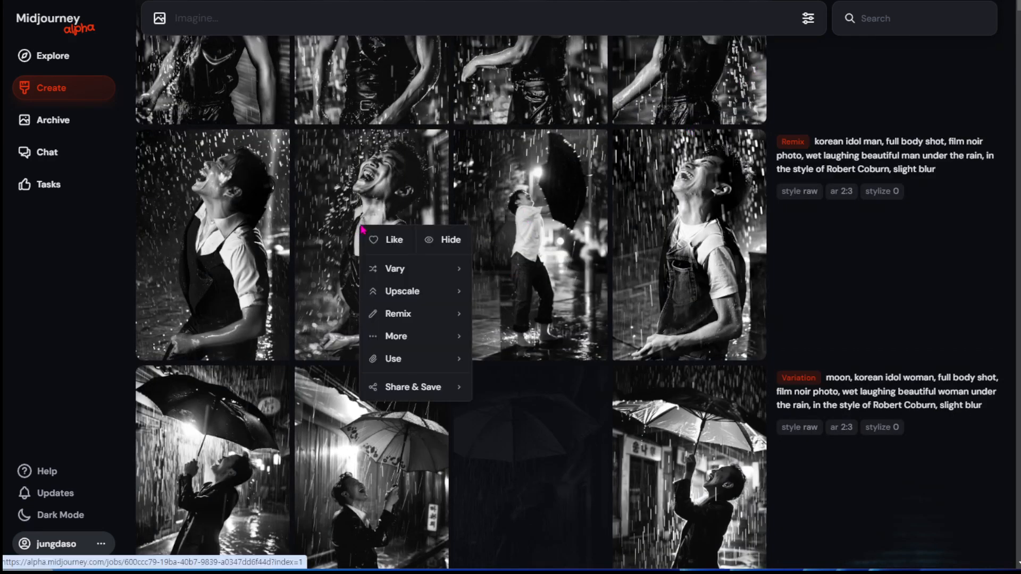
pyautogui.moveTo(416, 348)
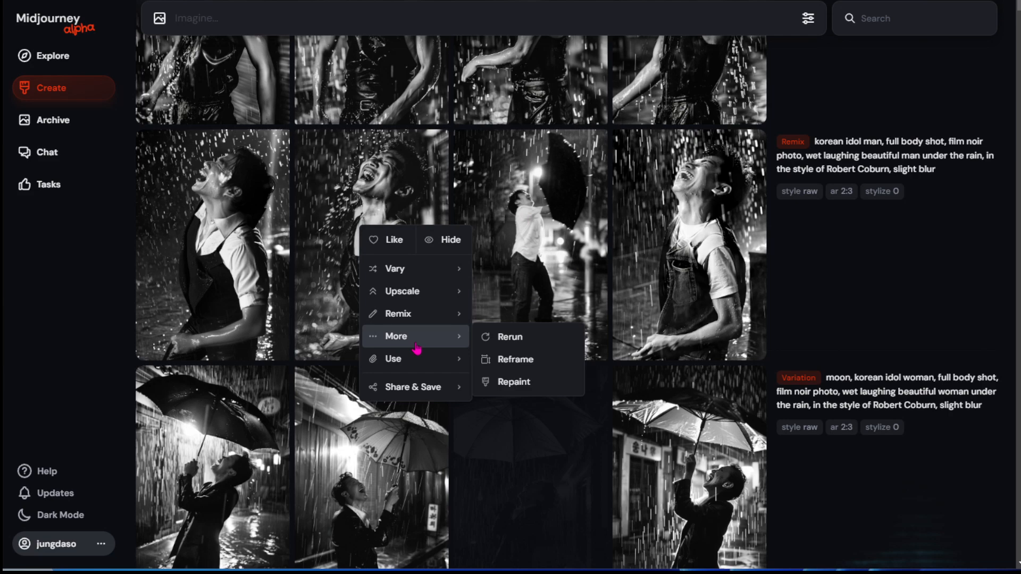
pyautogui.click(527, 358)
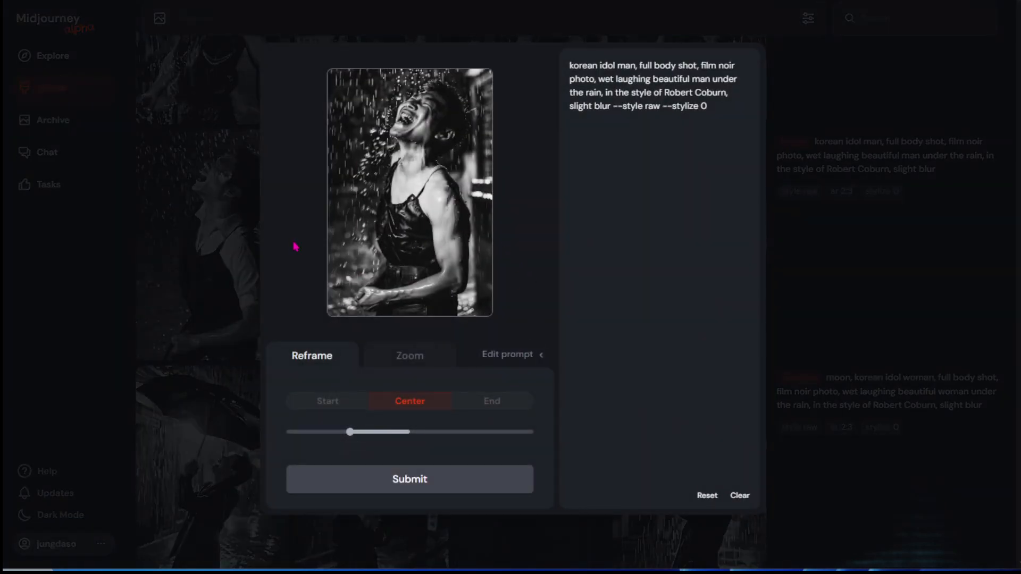
pyautogui.click(202, 267)
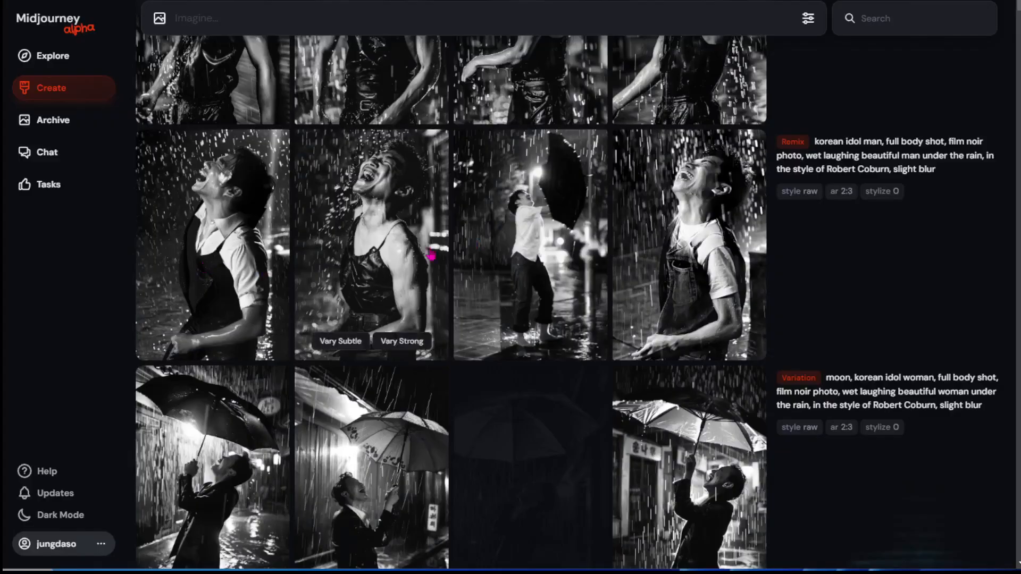
# Open the Repaint editor for the third "korean idol man" remix image, look at it and close it.
pyautogui.rightClick(508, 231)
pyautogui.moveTo(549, 351)
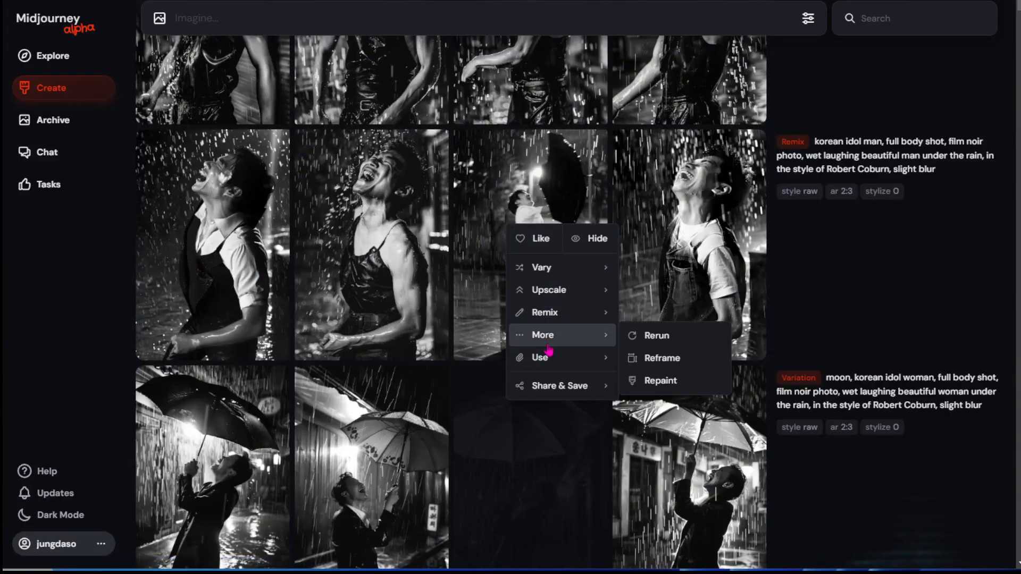
pyautogui.click(659, 379)
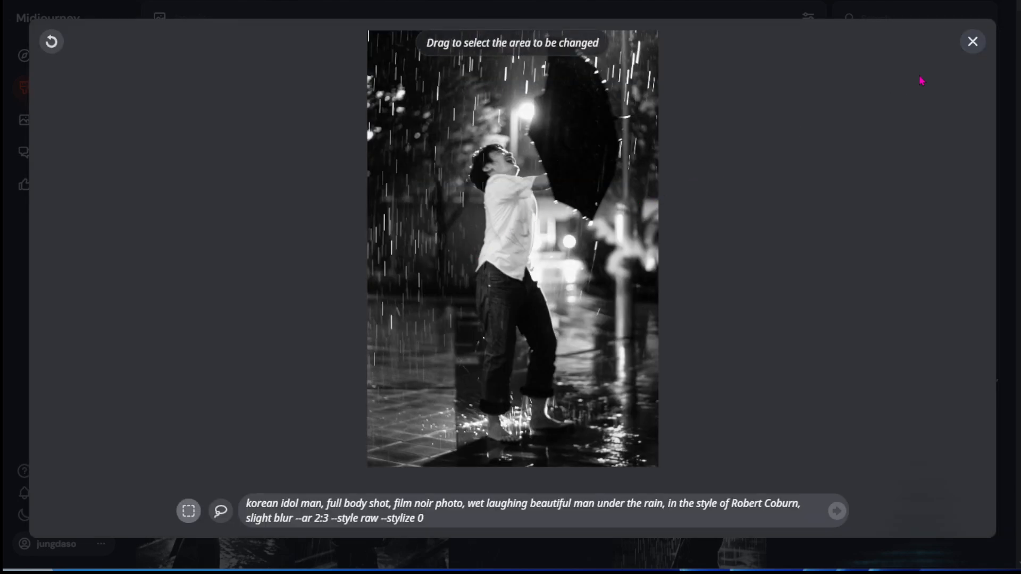
pyautogui.click(971, 46)
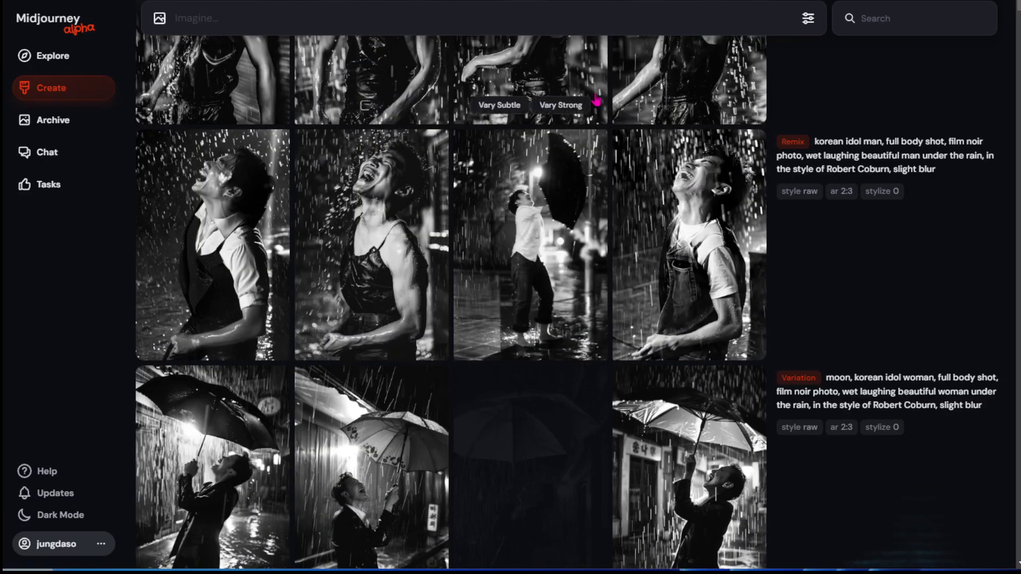
# Review the Upscale, Remix and Use options offered for the second "korean idol man" remix image.
pyautogui.rightClick(380, 202)
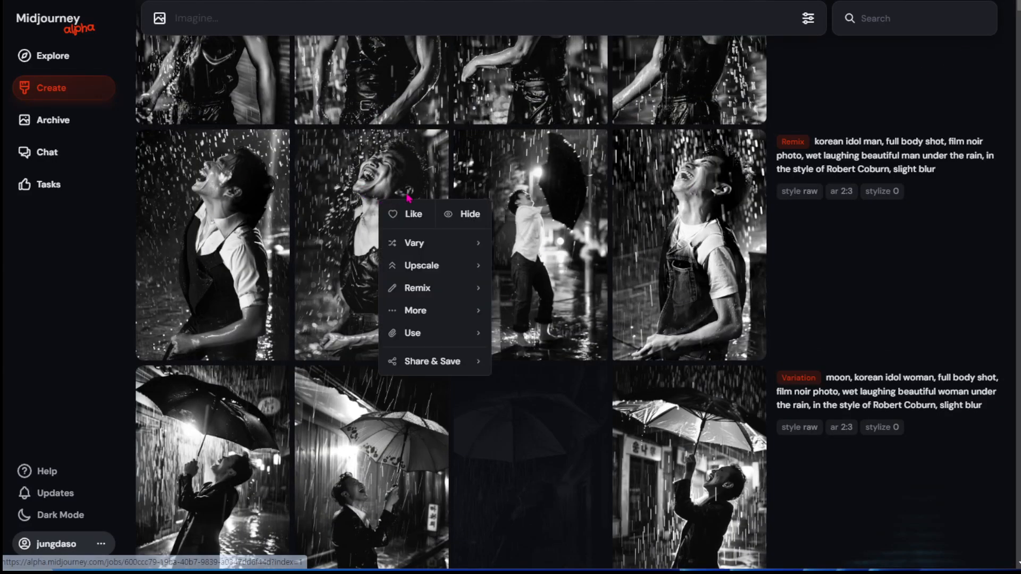
pyautogui.moveTo(427, 263)
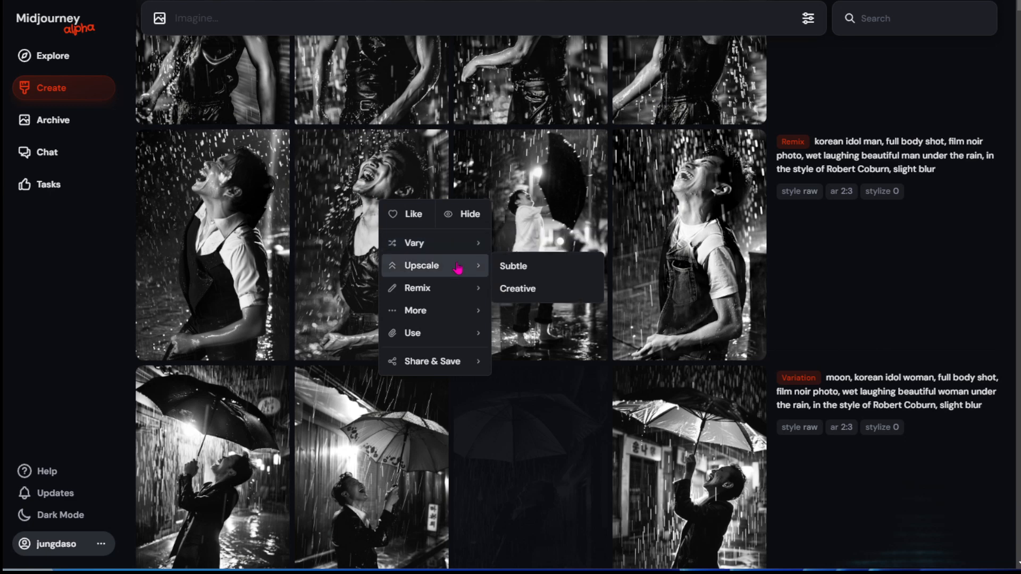
pyautogui.moveTo(451, 300)
pyautogui.moveTo(447, 337)
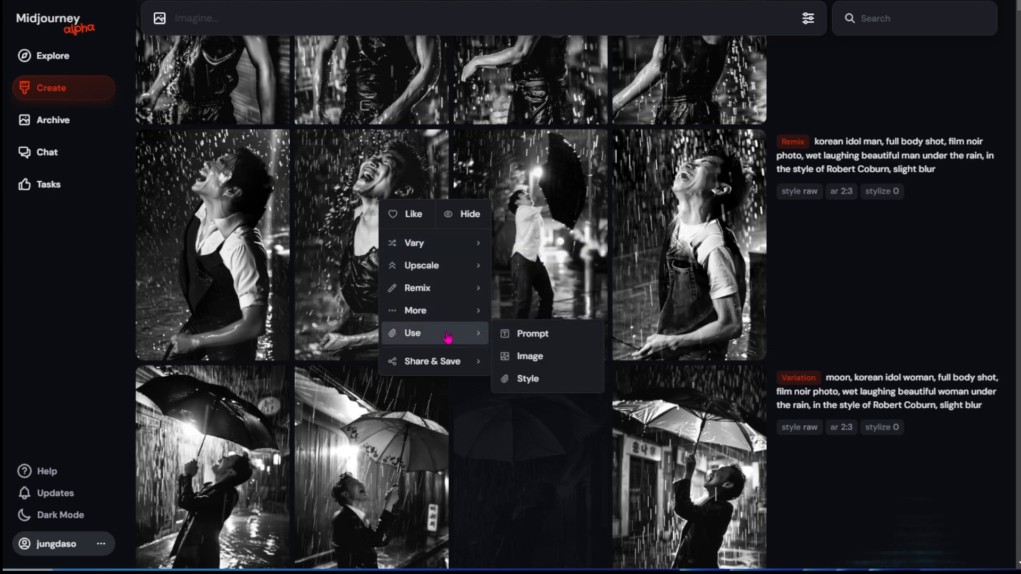
pyautogui.click(853, 268)
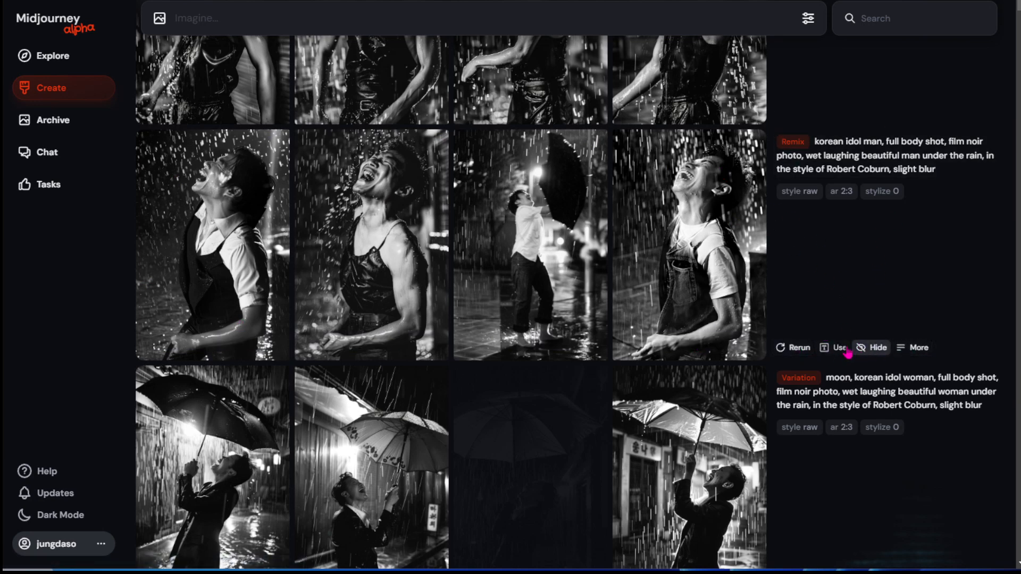
# Hide the "korean idol man" remix job and the "moon, korean idol woman" variation job.
pyautogui.click(871, 348)
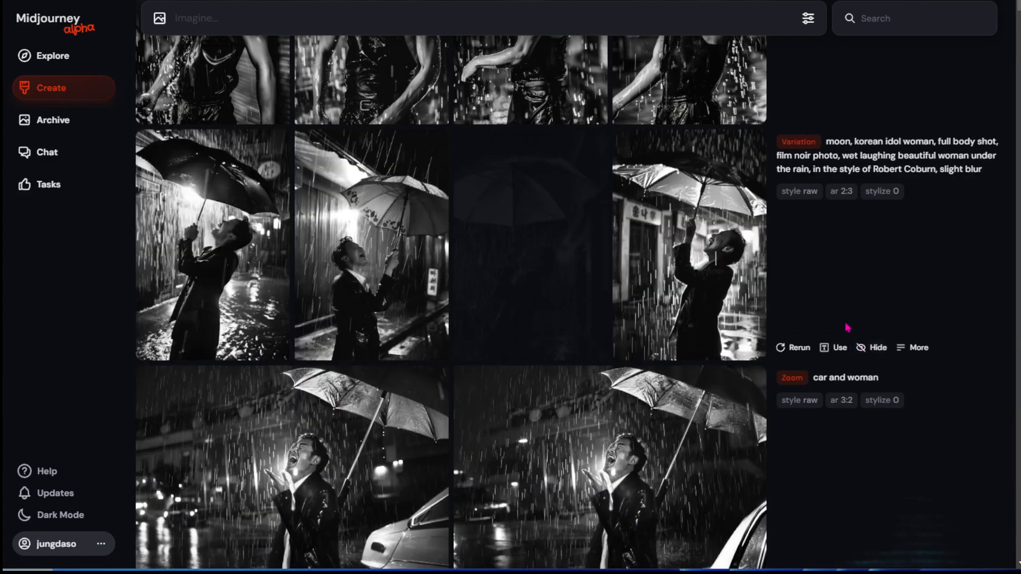
pyautogui.click(868, 349)
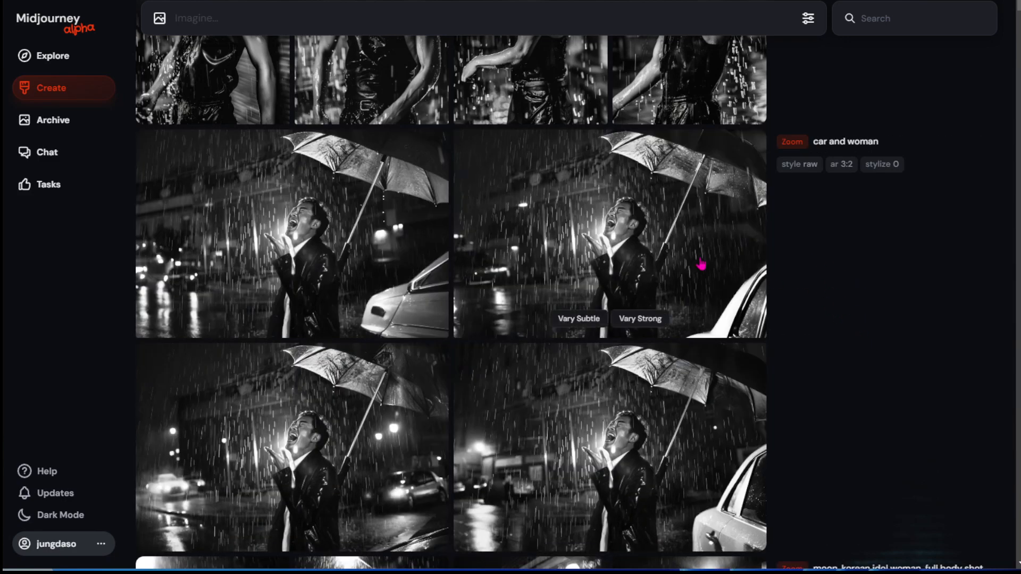
pyautogui.scroll(4, 767, 272)
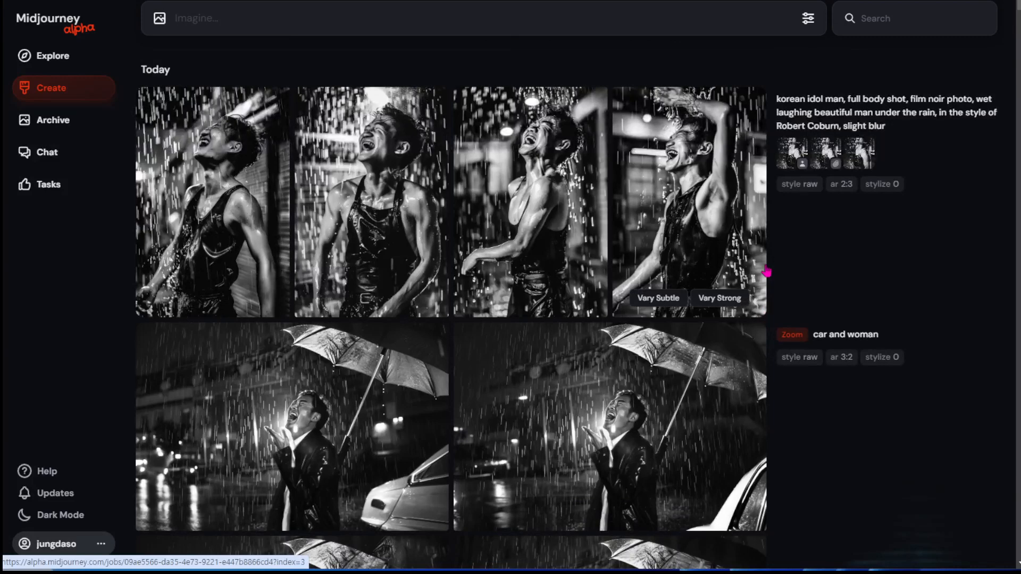
# Load the newest "korean idol man" job's prompt with its reference image and clear the prompt text.
pyautogui.moveTo(793, 307)
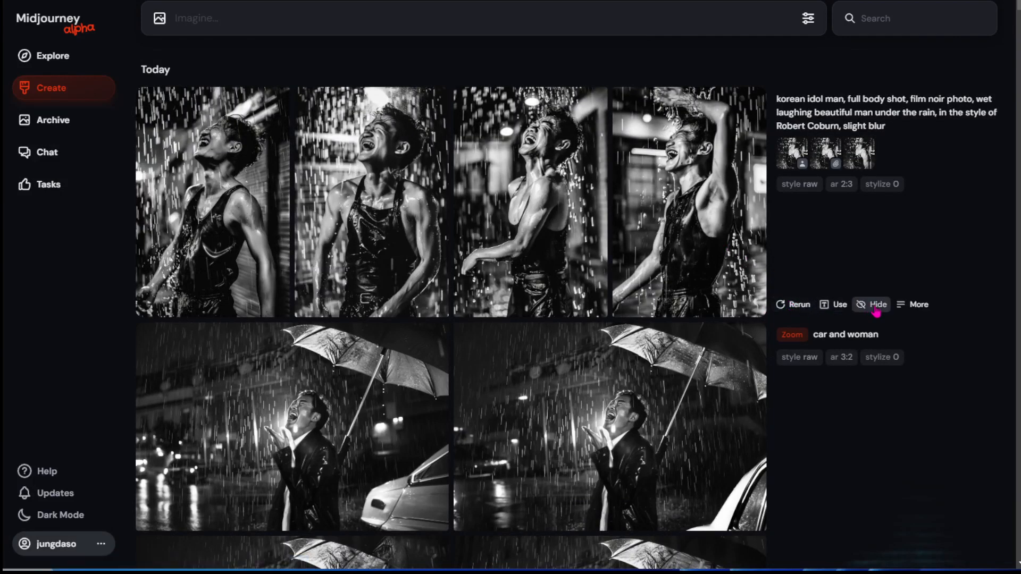
pyautogui.click(833, 313)
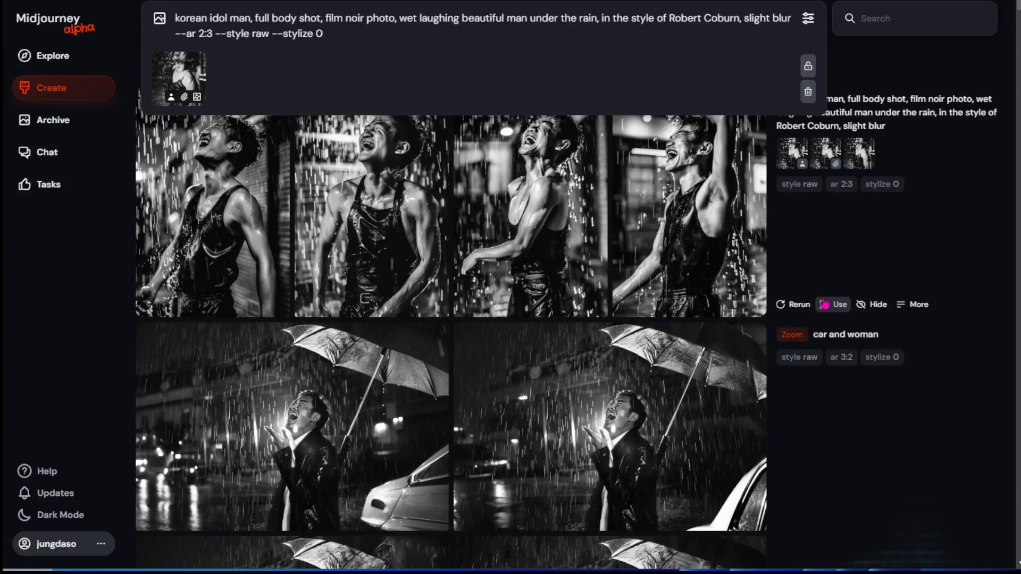
pyautogui.moveTo(819, 234)
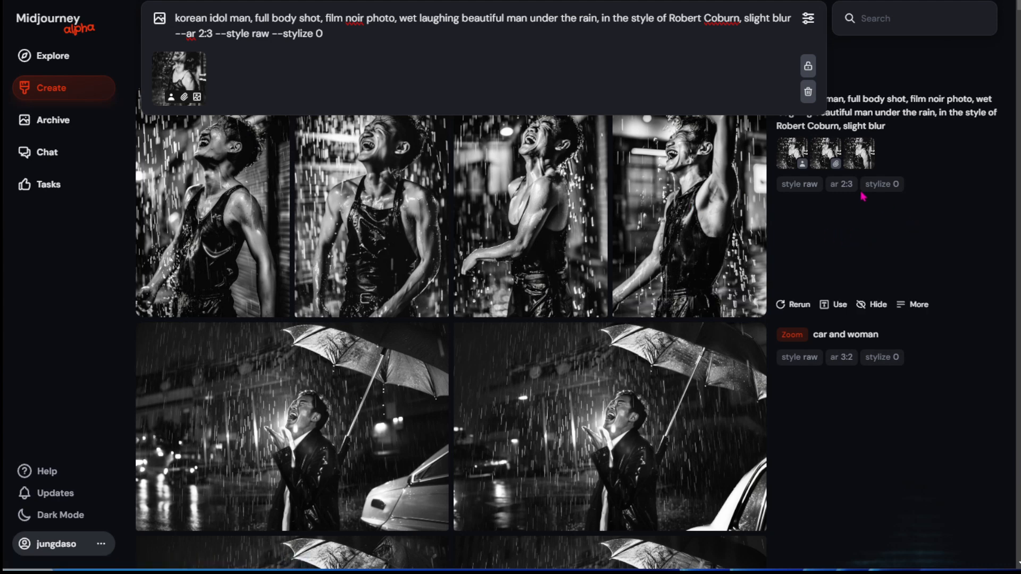
pyautogui.moveTo(793, 20); pyautogui.dragTo(165, 49)
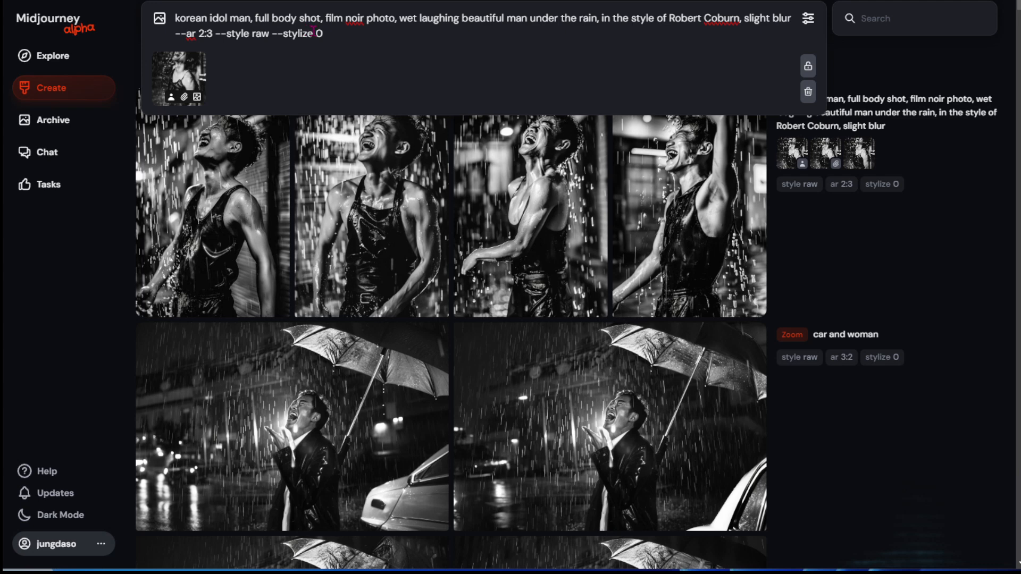
pyautogui.hotkey('ctrl', 'a')
pyautogui.press('BackSpace')
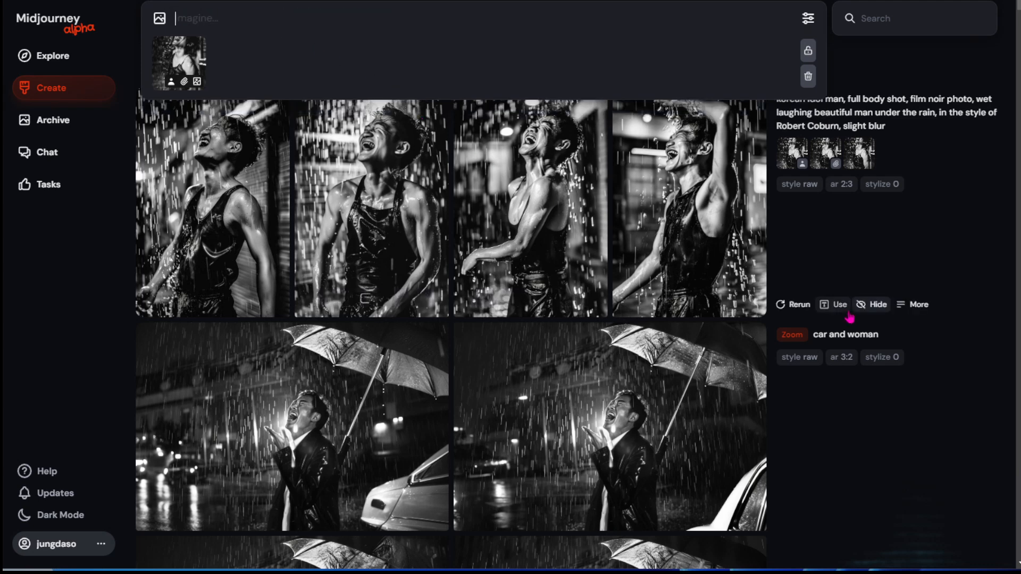
# Reuse the newest job's prompt and shorten its text to "korean idol man, full body shot,".
pyautogui.click(842, 310)
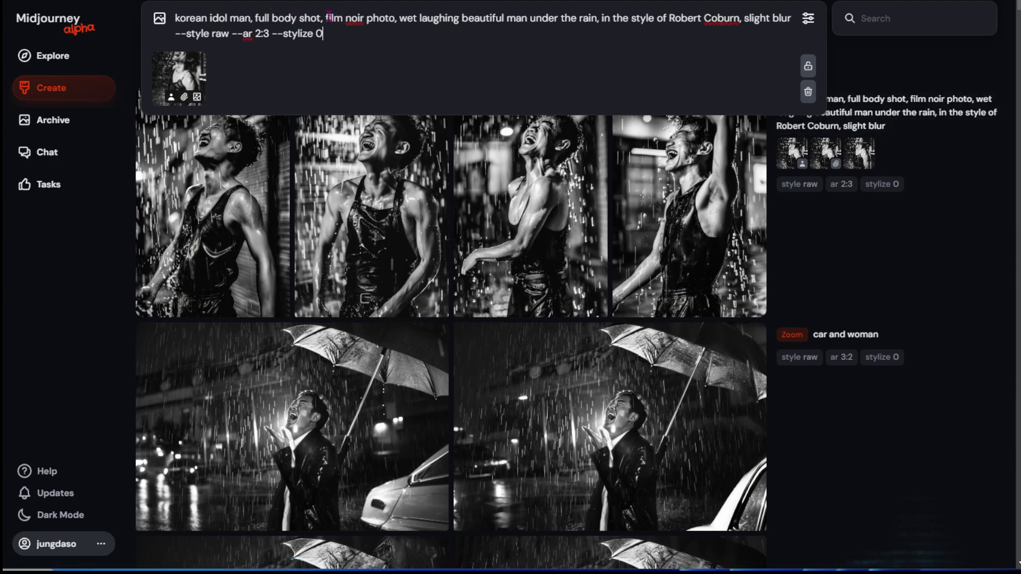
pyautogui.moveTo(327, 17); pyautogui.dragTo(398, 53)
pyautogui.write('full body shot,')
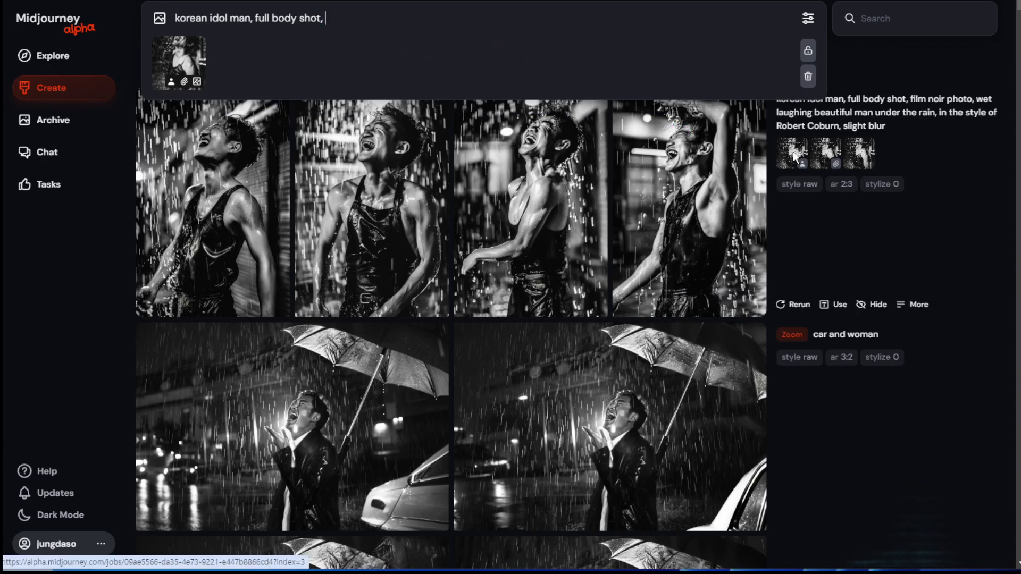
# Add the newest job's 2:3 aspect ratio to the prompt, and replace it with 16:9 from the Buster Keaton motorcycle job.
pyautogui.click(839, 184)
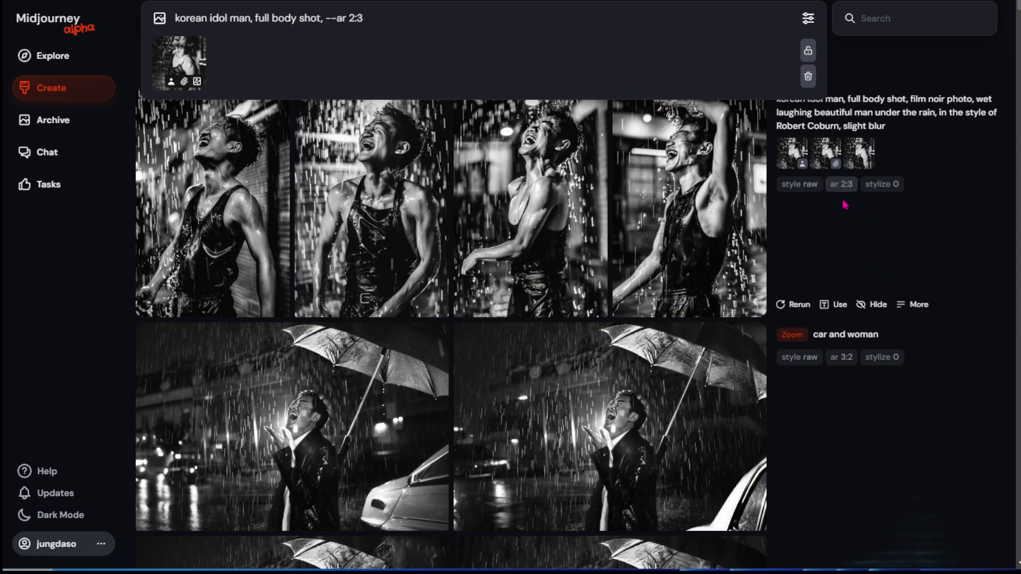
pyautogui.scroll(-20, 845, 205)
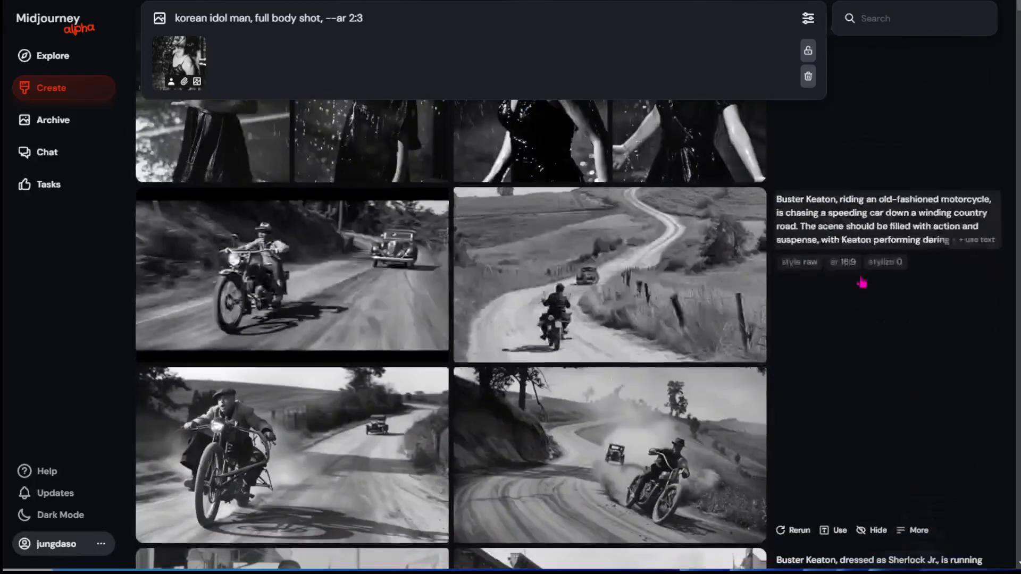
pyautogui.click(839, 261)
pyautogui.scroll(6, 781, 260)
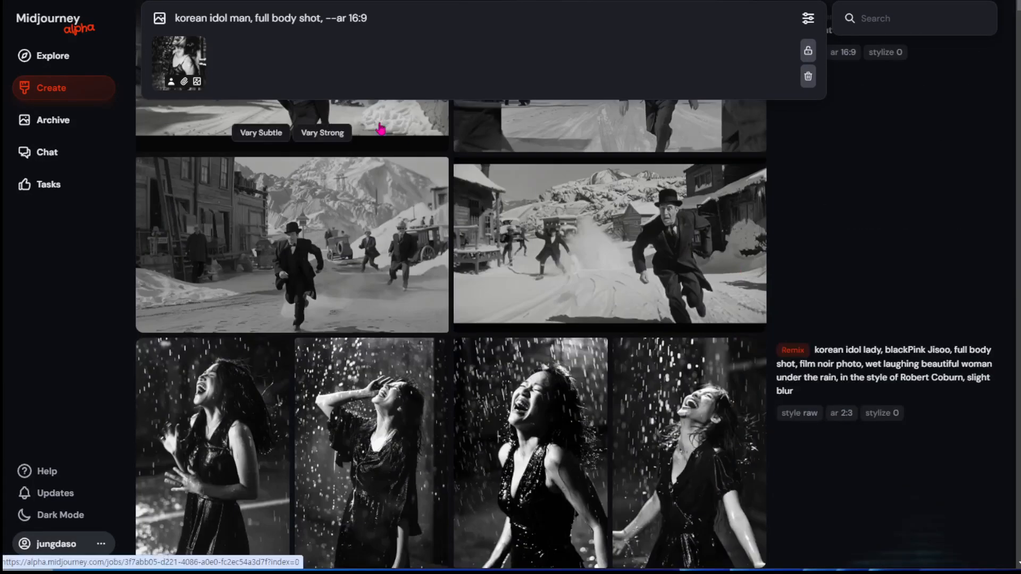
# Reuse the prompt text of the "moon, korean idol woman" zoom job showing the figure under an umbrella.
pyautogui.scroll(-5, 744, 261)
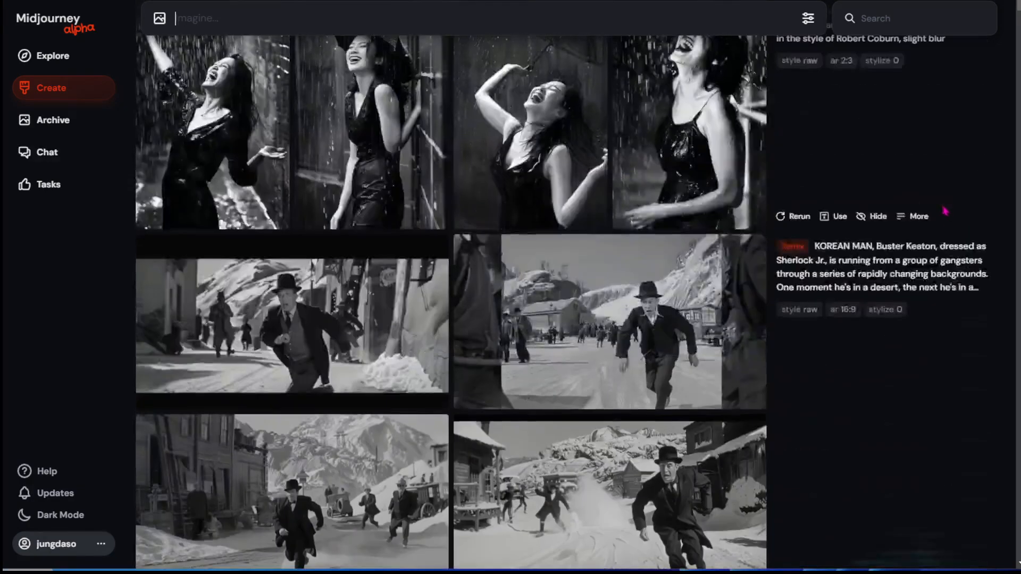
pyautogui.scroll(6, 944, 210)
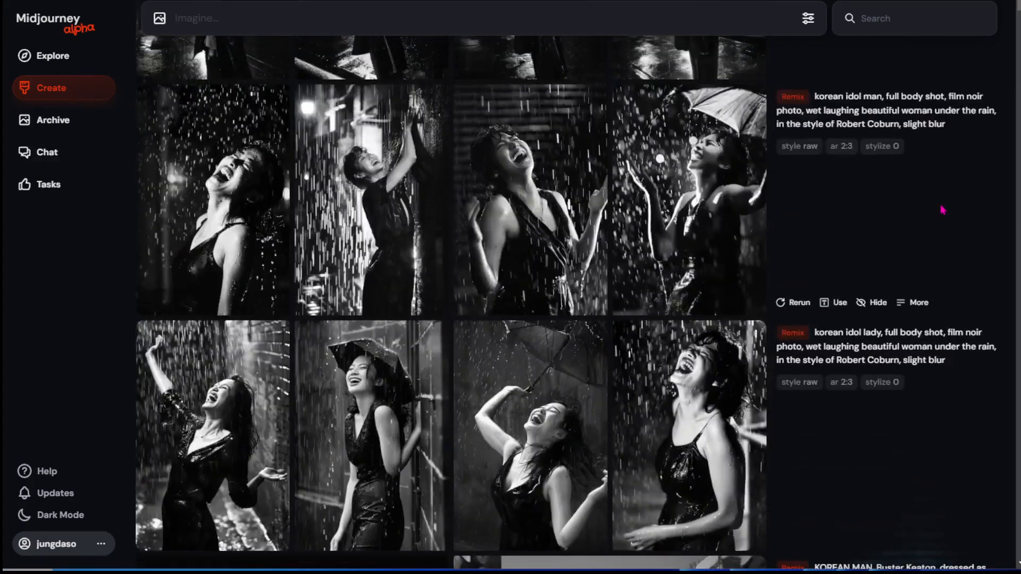
pyautogui.scroll(6, 901, 193)
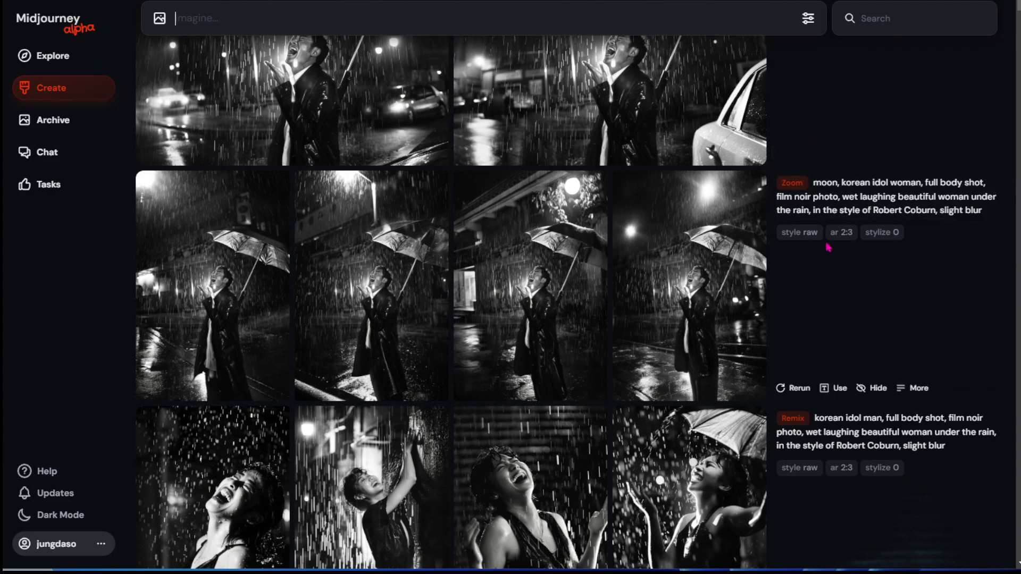
pyautogui.click(792, 185)
pyautogui.click(757, 78)
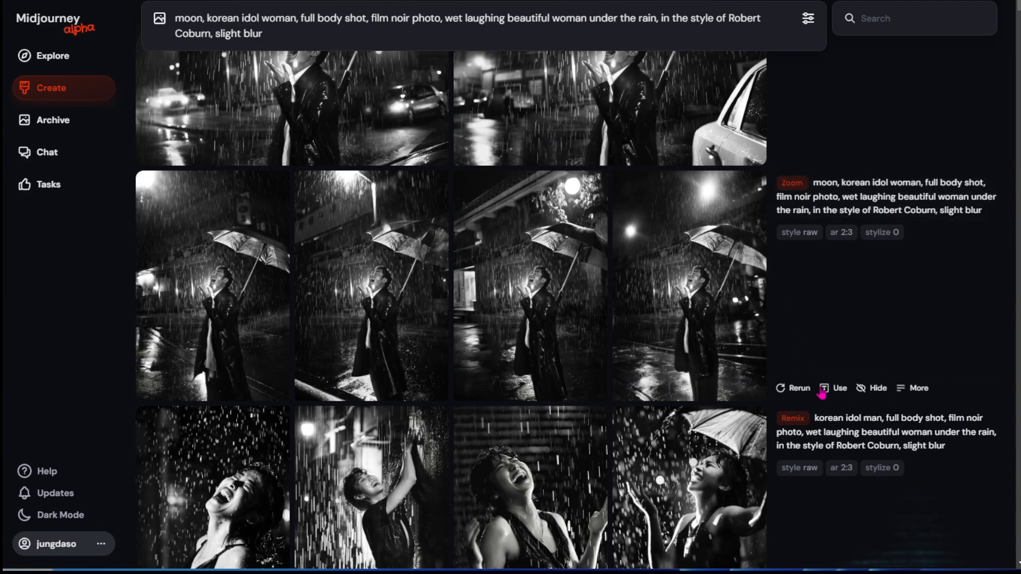
# Replace the prompt with the text of the "korean idol lady, blackPink Jisoo" remix job and submit it.
pyautogui.scroll(-5, 840, 421)
pyautogui.scroll(-5, 839, 421)
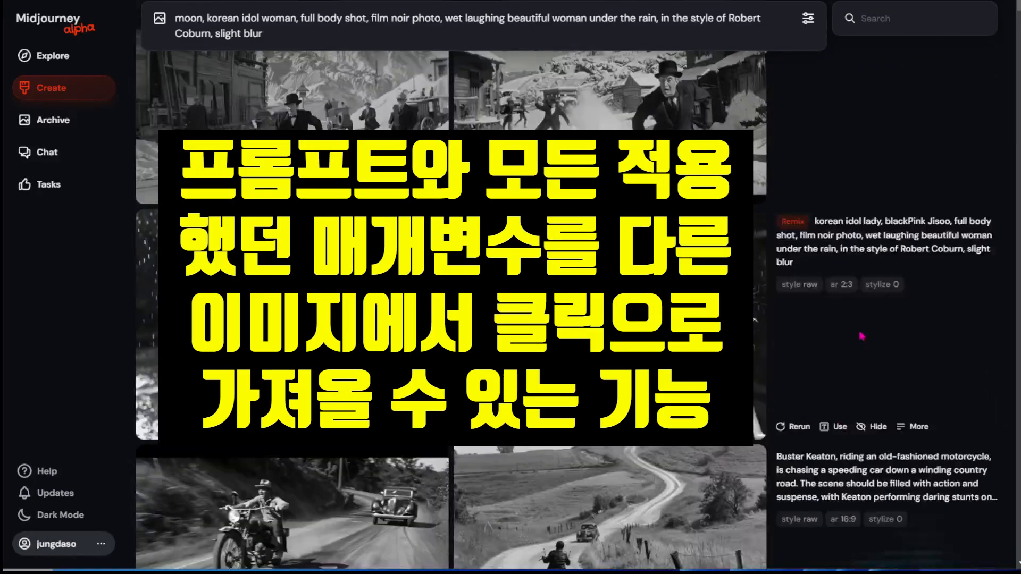
pyautogui.scroll(2, 851, 354)
pyautogui.click(976, 328)
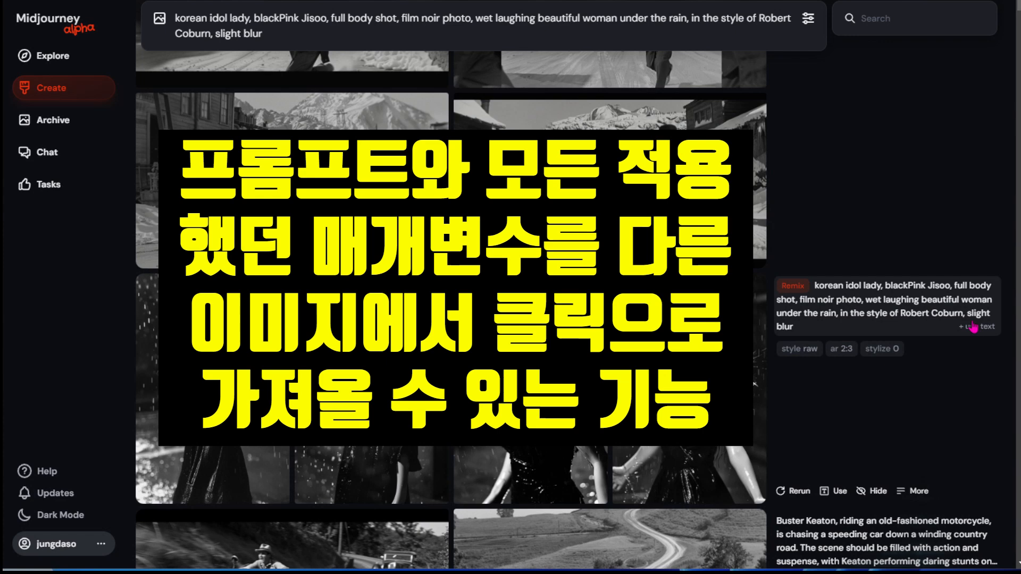
pyautogui.scroll(6, 824, 305)
pyautogui.press('Return')
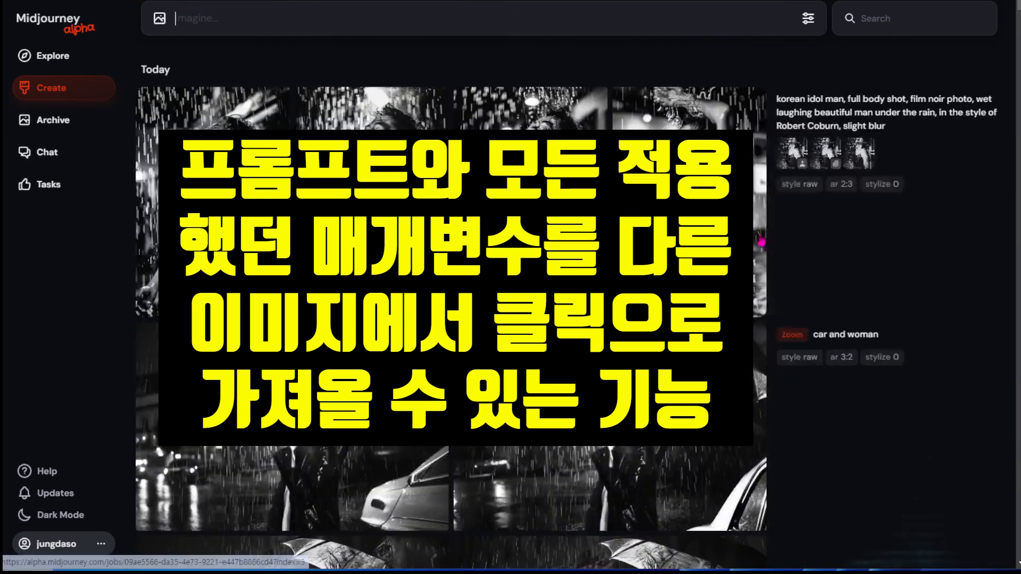